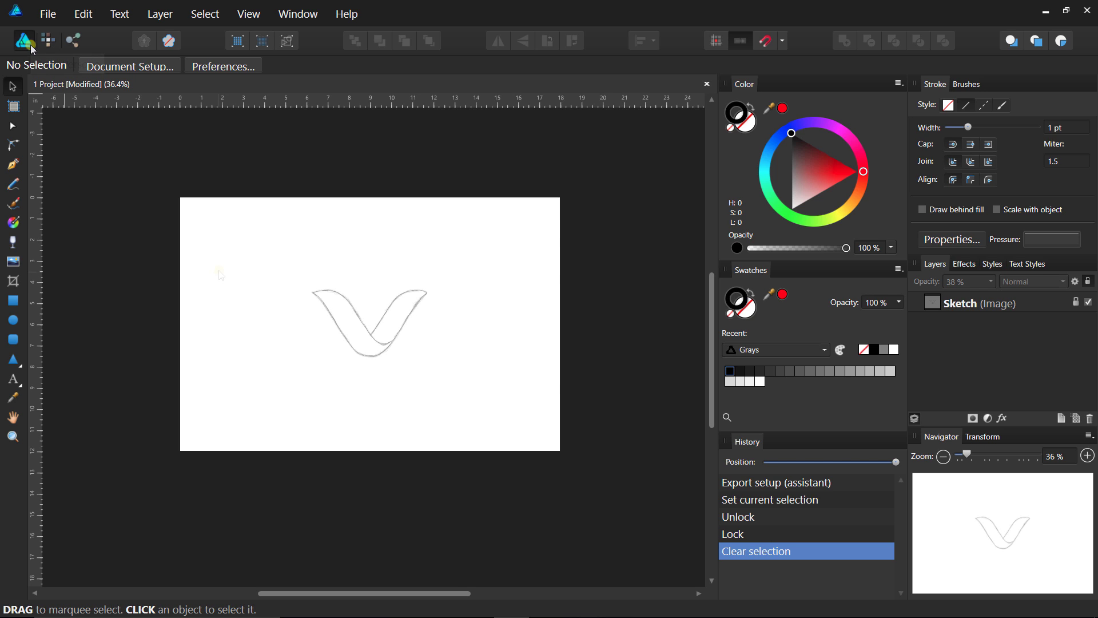
Start a Pen tool path at the V sketch's left tip and trace the inner edge down to the inner vertex.
{"action": "left_click", "coordinate": [19, 168]}
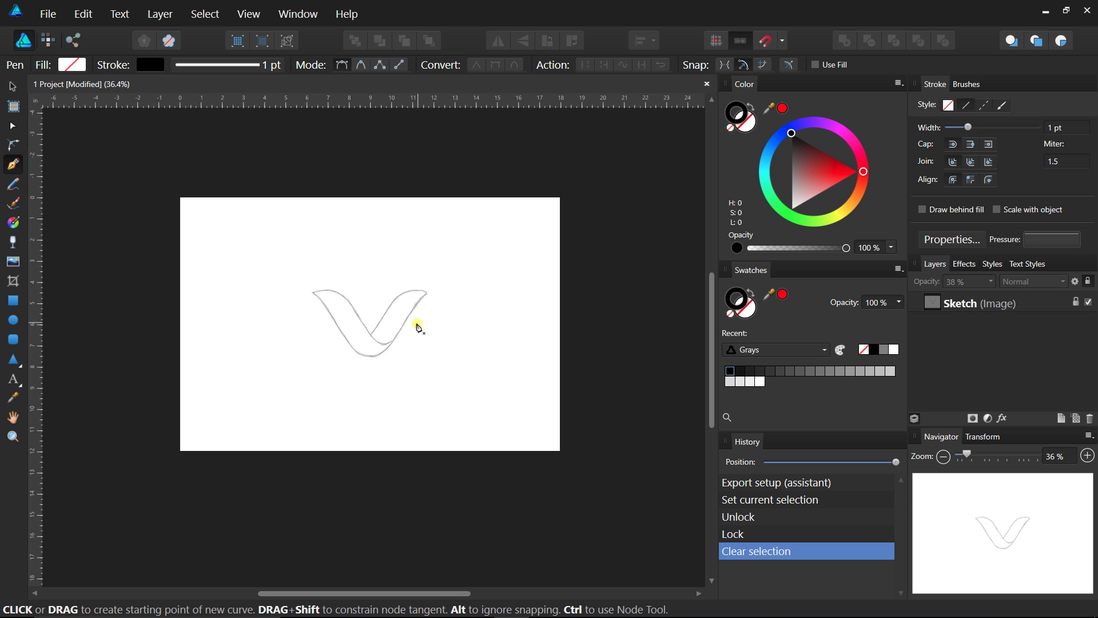
{"action": "key", "text": "ctrl+space"}
{"action": "left_click_drag", "start_coordinate": [353, 319], "coordinate": [626, 354]}
{"action": "left_click_drag", "start_coordinate": [471, 356], "coordinate": [401, 348]}
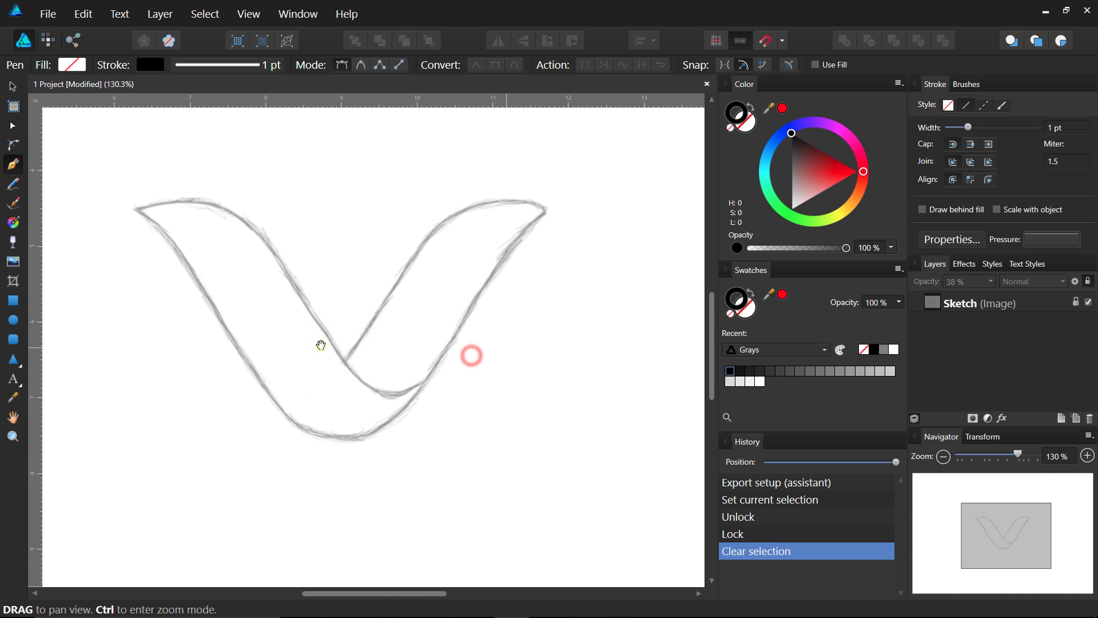
{"action": "left_click_drag", "start_coordinate": [343, 306], "coordinate": [372, 301]}
{"action": "key", "text": "ctrl+space"}
{"action": "mouse_move", "coordinate": [366, 304]}
{"action": "left_mouse_down"}
{"action": "mouse_move", "coordinate": [397, 311]}
{"action": "mouse_move", "coordinate": [381, 326]}
{"action": "left_mouse_up"}
{"action": "left_click_drag", "start_coordinate": [390, 376], "coordinate": [399, 347]}
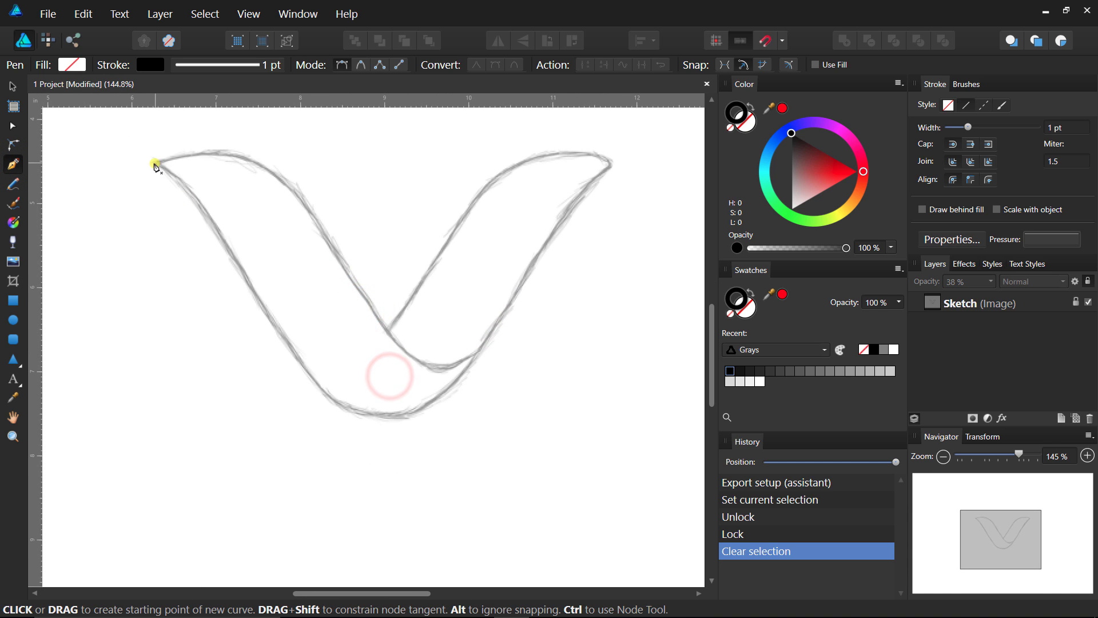
{"action": "left_click", "coordinate": [155, 164]}
{"action": "left_click_drag", "start_coordinate": [315, 217], "coordinate": [380, 318]}
{"action": "left_click", "coordinate": [315, 218]}
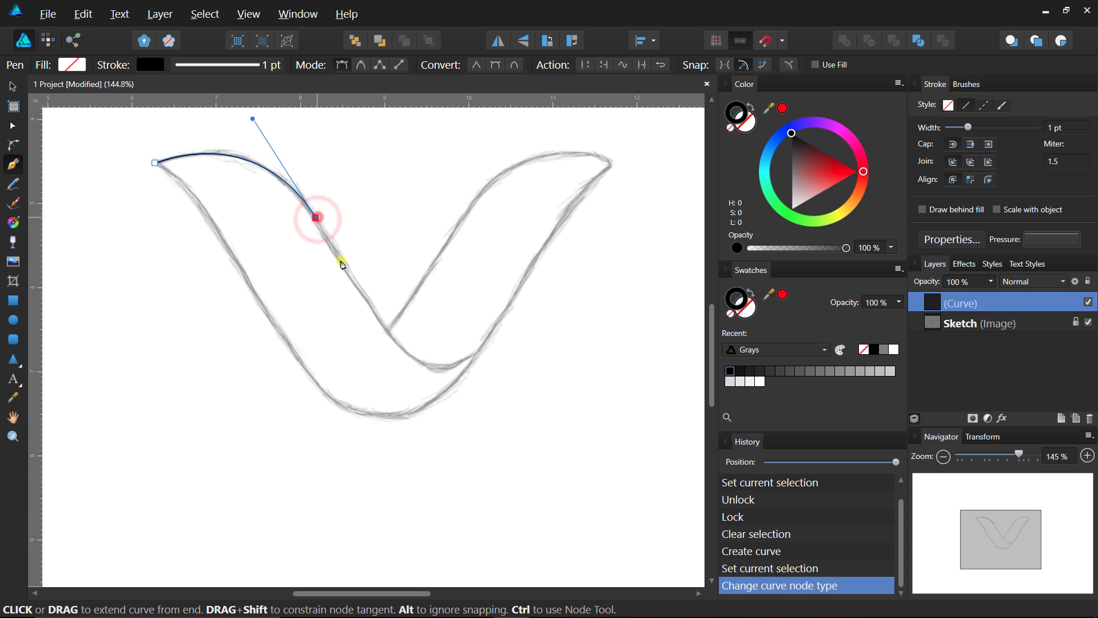
{"action": "left_click", "coordinate": [387, 328]}
Continue the path up the inner edge of the sketch's right arm, ending in a sharp corner at the right tip.
{"action": "left_click_drag", "start_coordinate": [473, 265], "coordinate": [446, 260]}
{"action": "left_click", "coordinate": [433, 273], "text": "alt"}
{"action": "left_click_drag", "start_coordinate": [533, 274], "coordinate": [456, 240]}
{"action": "left_click_drag", "start_coordinate": [490, 202], "coordinate": [564, 239]}
{"action": "left_click_drag", "start_coordinate": [366, 297], "coordinate": [560, 184]}
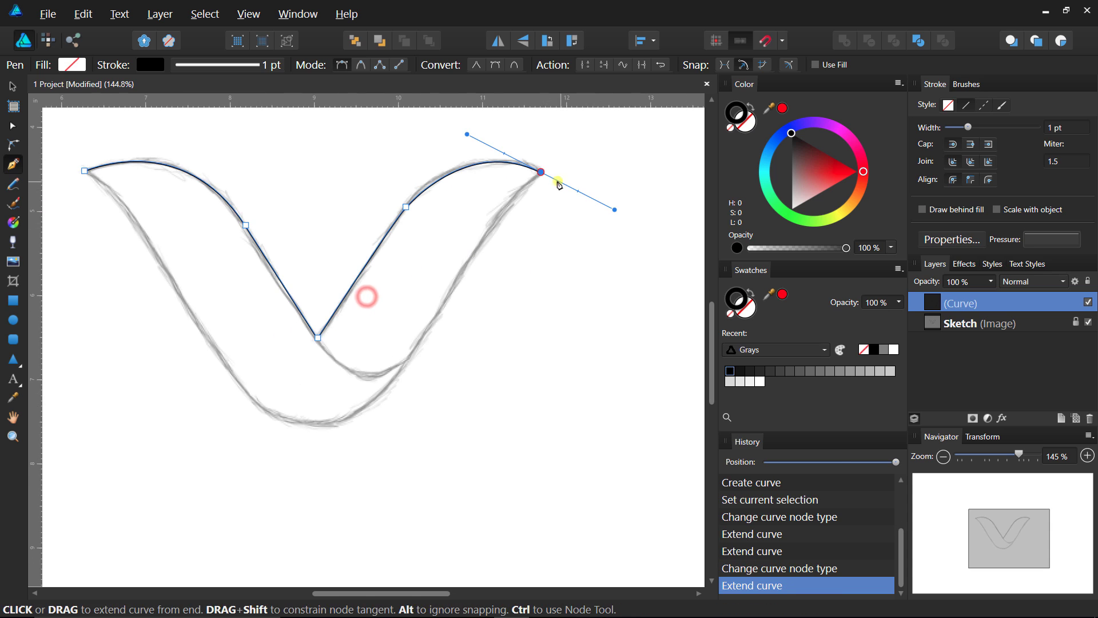
{"action": "left_click", "coordinate": [541, 171]}
Trace the outer edge of the right arm down to where the sketch's fold line meets it.
{"action": "left_click_drag", "start_coordinate": [499, 217], "coordinate": [481, 242]}
{"action": "left_click", "coordinate": [498, 216]}
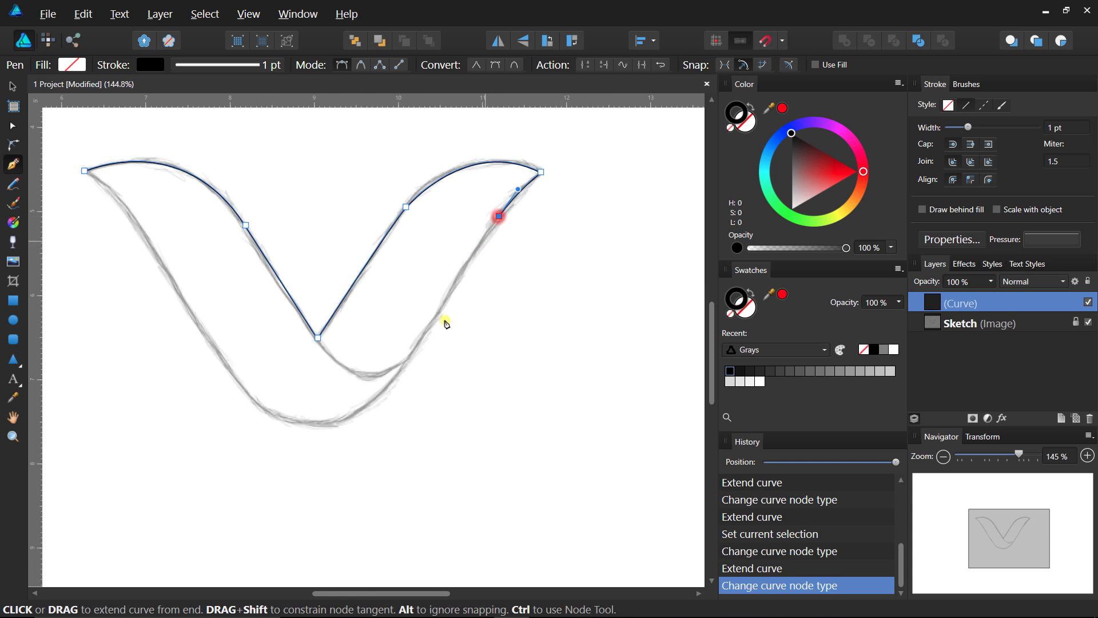
{"action": "left_click_drag", "start_coordinate": [423, 357], "coordinate": [469, 311]}
{"action": "left_click_drag", "start_coordinate": [414, 359], "coordinate": [372, 394]}
{"action": "key", "text": "ctrl+z"}
{"action": "left_click_drag", "start_coordinate": [462, 301], "coordinate": [429, 349]}
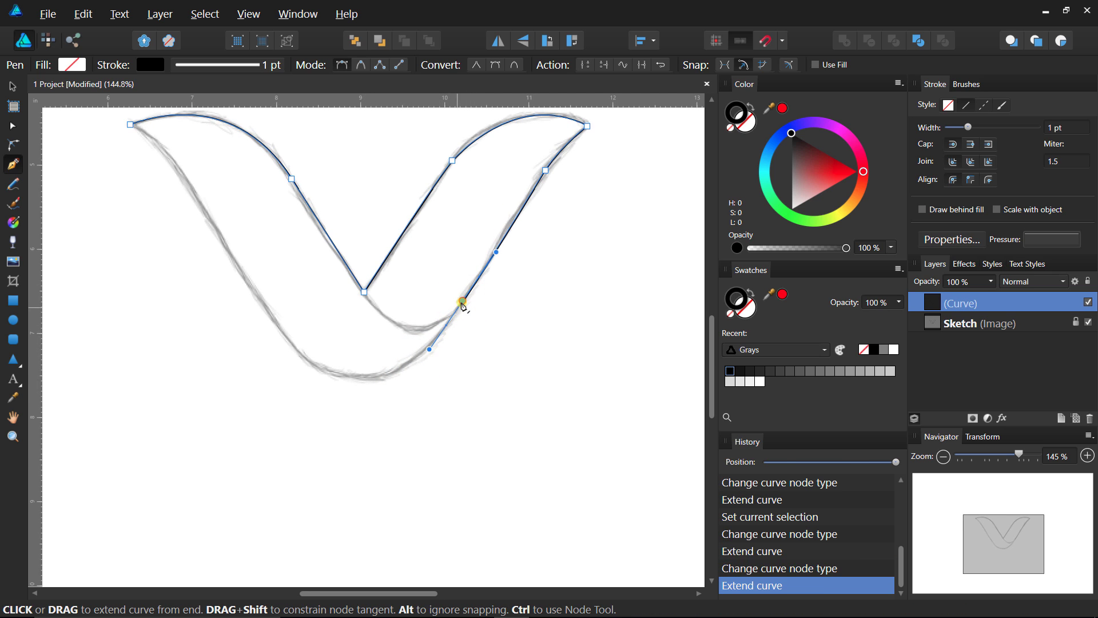
{"action": "left_click", "coordinate": [462, 301]}
Trace the rounded base and the outer left edge, close the path at the left tip, and deselect it.
{"action": "left_click_drag", "start_coordinate": [357, 377], "coordinate": [295, 374]}
{"action": "left_click", "coordinate": [358, 377]}
{"action": "mouse_move", "coordinate": [292, 309]}
{"action": "left_mouse_down"}
{"action": "mouse_move", "coordinate": [348, 400]}
{"action": "mouse_move", "coordinate": [249, 280]}
{"action": "left_mouse_up"}
{"action": "left_click", "coordinate": [307, 379]}
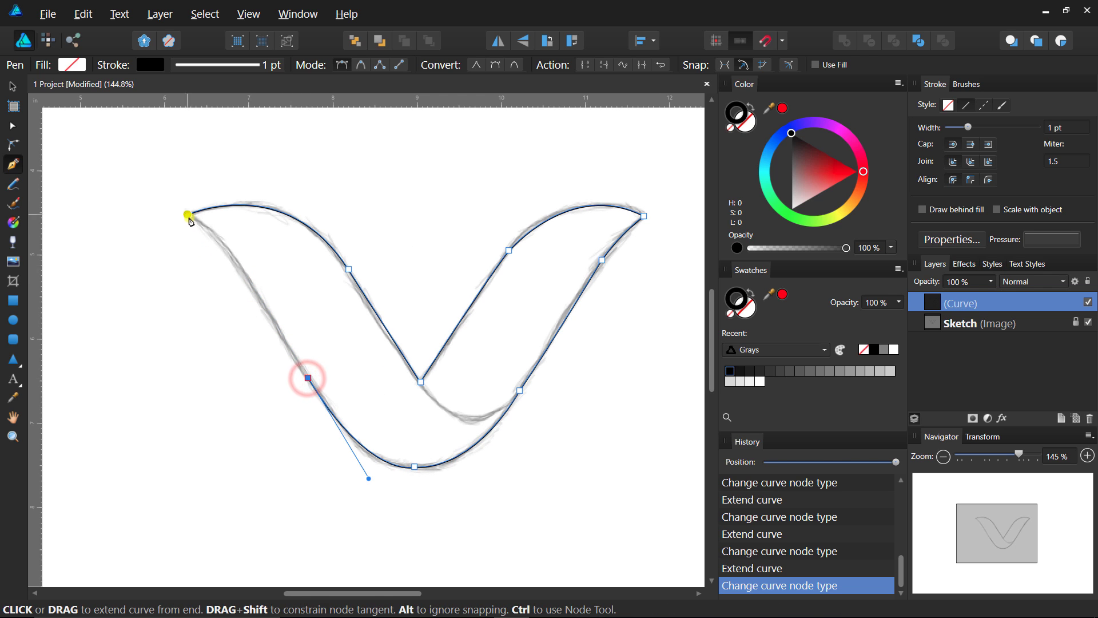
{"action": "left_click_drag", "start_coordinate": [188, 216], "coordinate": [138, 189]}
{"action": "left_click", "coordinate": [277, 263], "text": "ctrl"}
{"action": "left_click", "coordinate": [407, 468]}
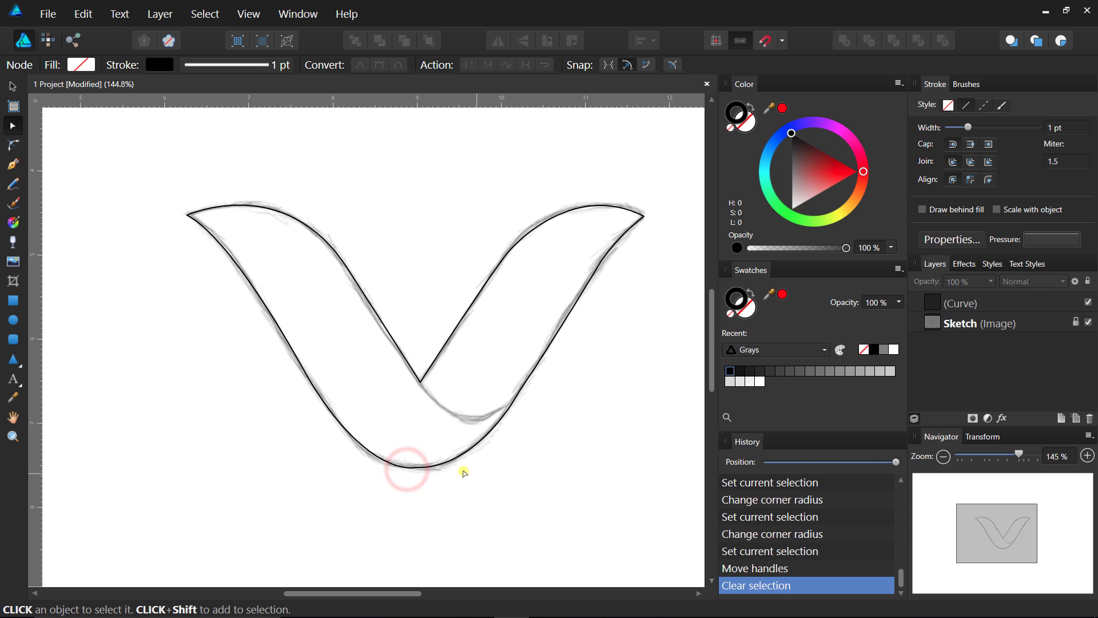
Smooth the kink at the V outline's lowest node by reshaping the curve segment on its left.
{"action": "key", "text": "space"}
{"action": "key", "text": "ctrl"}
{"action": "left_click_drag", "start_coordinate": [417, 462], "coordinate": [681, 484]}
{"action": "left_click", "coordinate": [428, 472]}
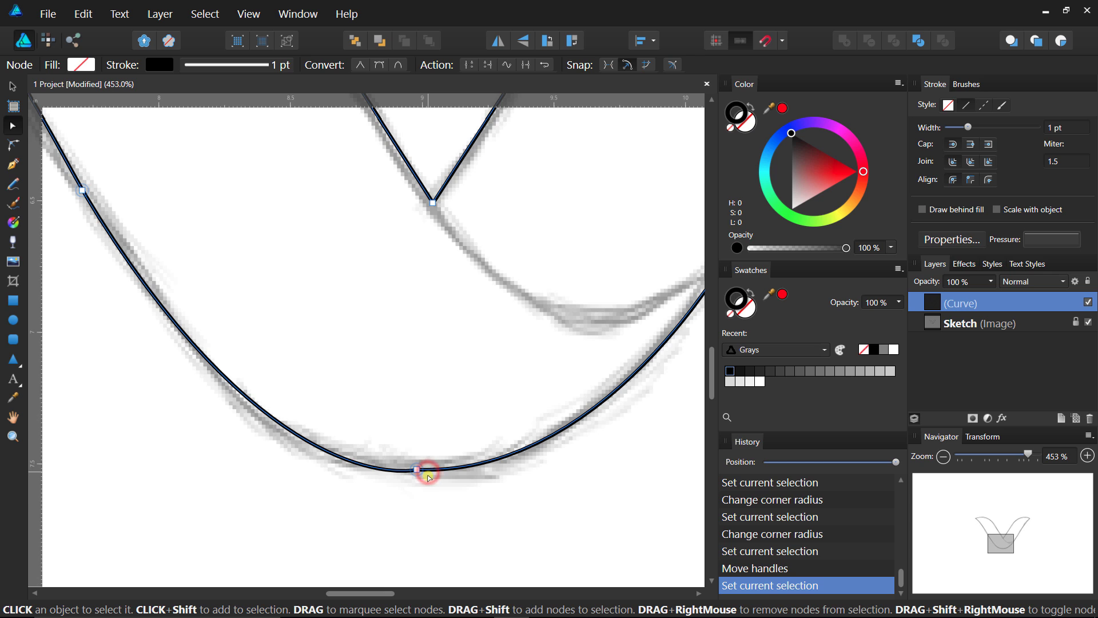
{"action": "key", "text": "space"}
{"action": "key", "text": "ctrl"}
{"action": "left_click_drag", "start_coordinate": [417, 471], "coordinate": [687, 500]}
{"action": "left_click", "coordinate": [418, 464]}
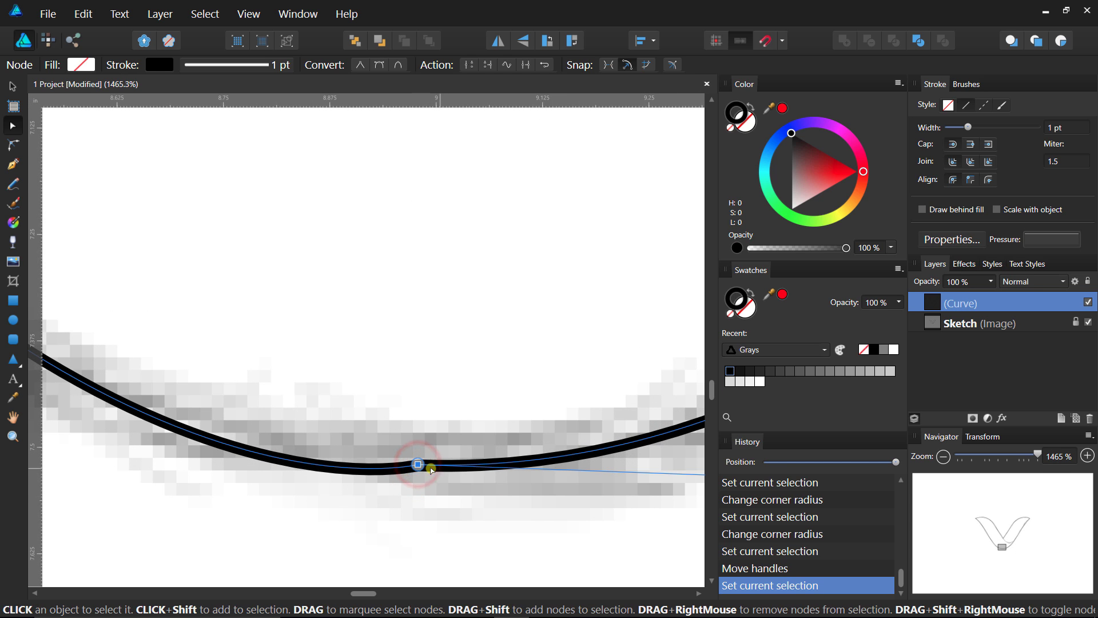
{"action": "left_click", "coordinate": [387, 471]}
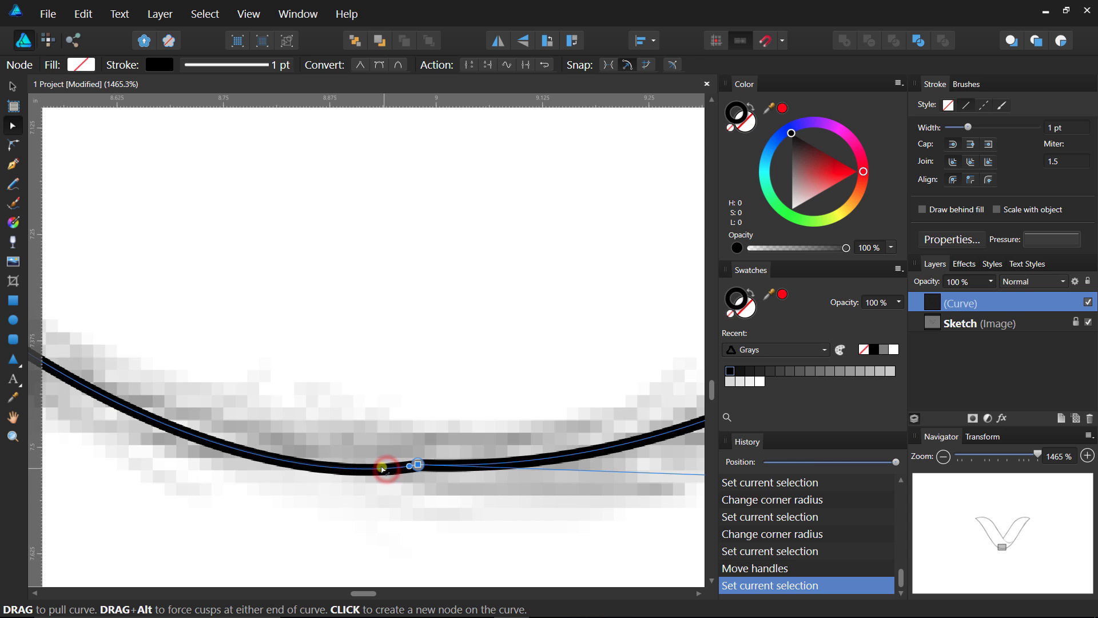
{"action": "left_click_drag", "start_coordinate": [403, 455], "coordinate": [82, 405]}
Shorten the handle of the lower-left outline node to refine the rounded base, and deselect the curve.
{"action": "key", "text": "ctrl+space"}
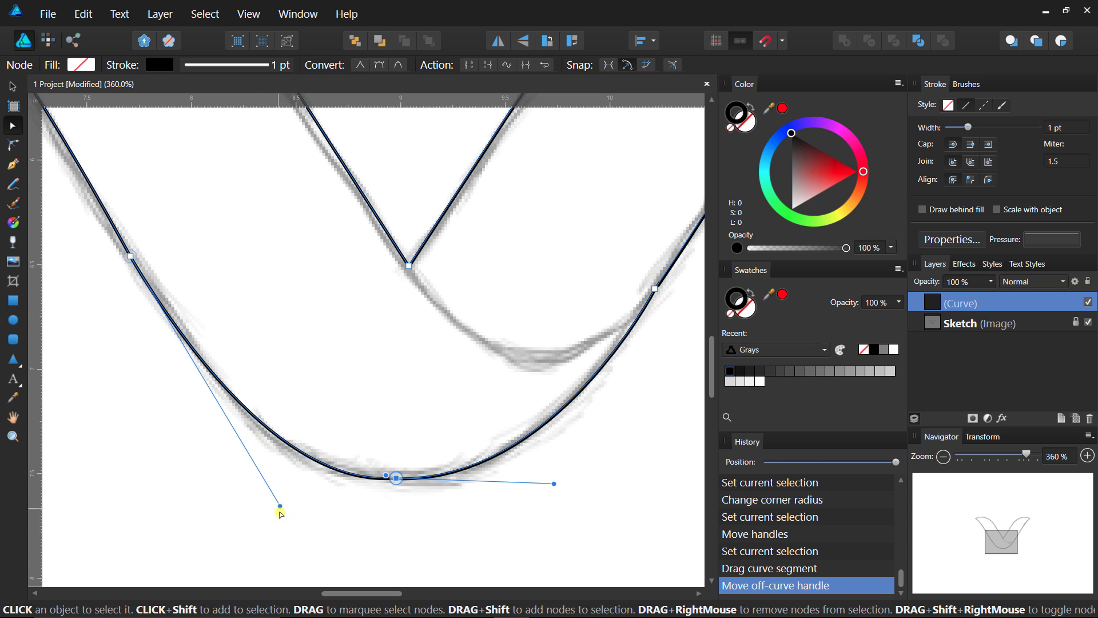
{"action": "left_click_drag", "start_coordinate": [278, 506], "coordinate": [280, 488]}
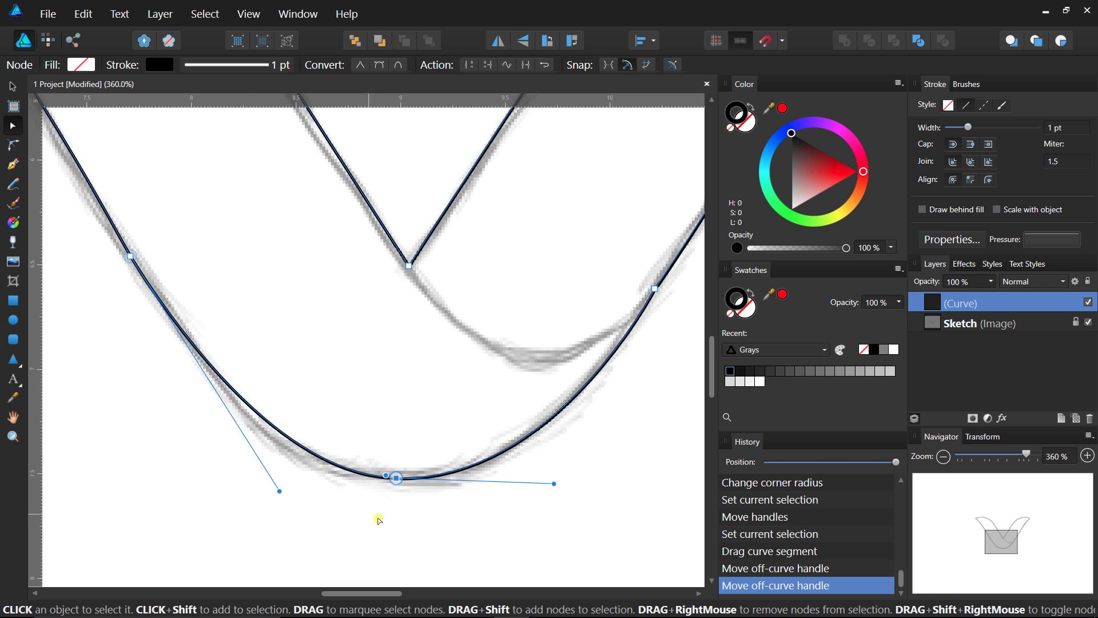
{"action": "left_click", "coordinate": [378, 519]}
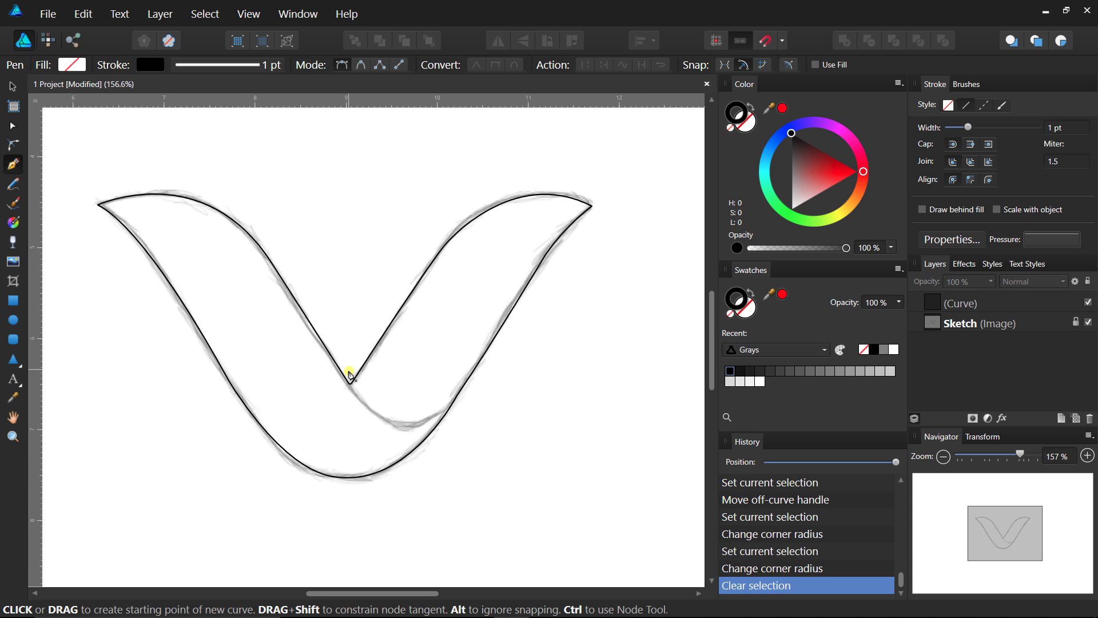
Draw the fold line as a separate Pen curve from just above the inner vertex to slightly past the right outer edge.
{"action": "key", "text": "v"}
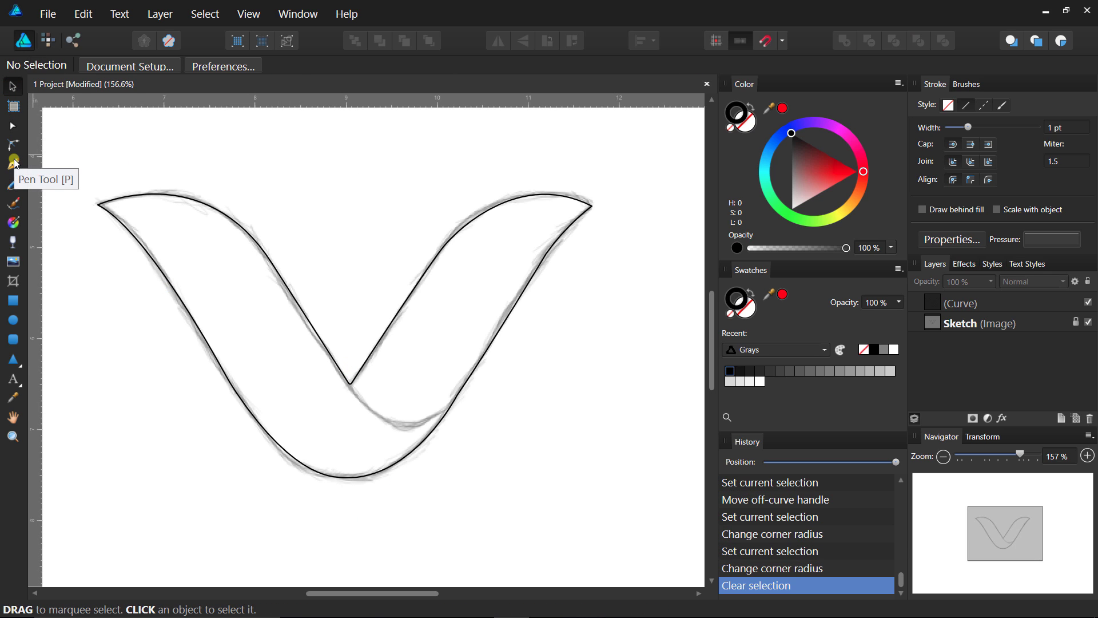
{"action": "left_click", "coordinate": [14, 164]}
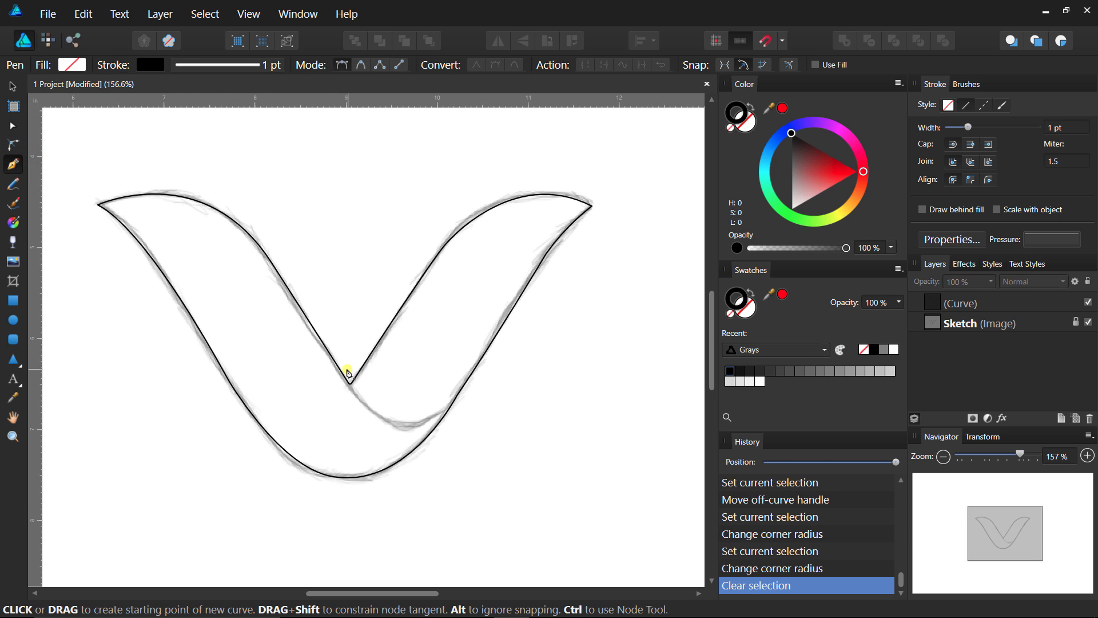
{"action": "left_click", "coordinate": [347, 372]}
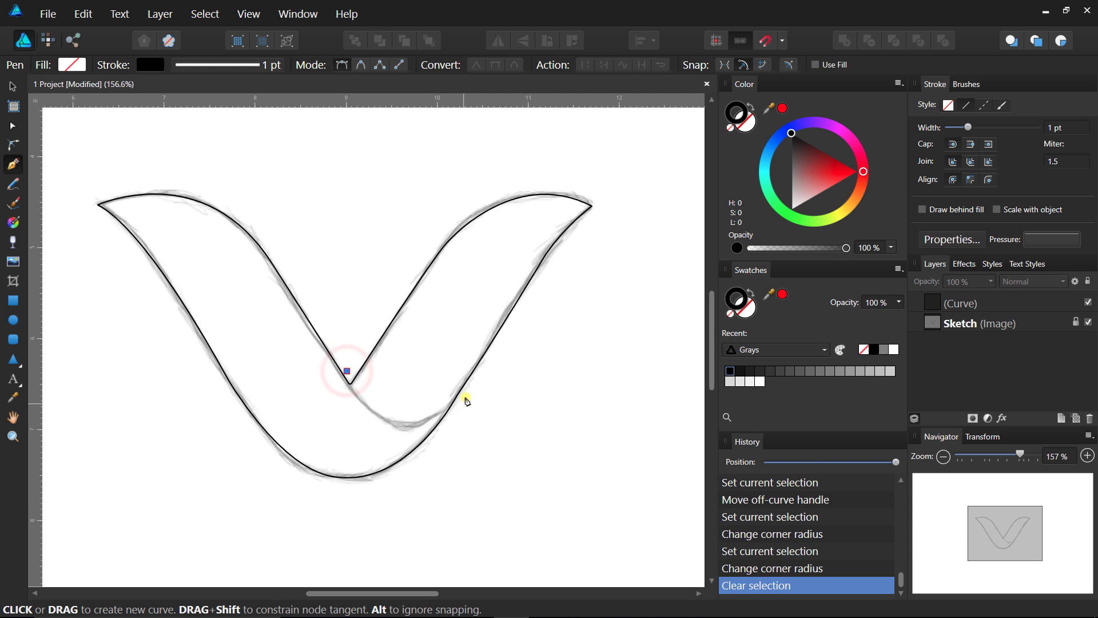
{"action": "left_click_drag", "start_coordinate": [467, 394], "coordinate": [554, 309]}
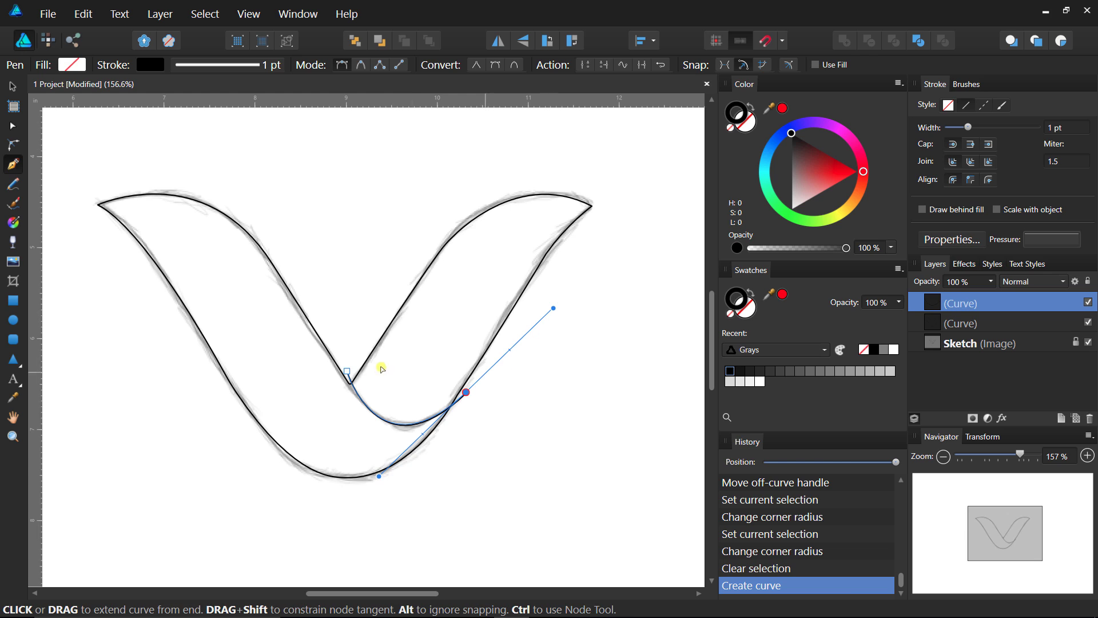
{"action": "left_click_drag", "start_coordinate": [348, 371], "coordinate": [340, 362]}
{"action": "left_click", "coordinate": [358, 311], "text": "ctrl"}
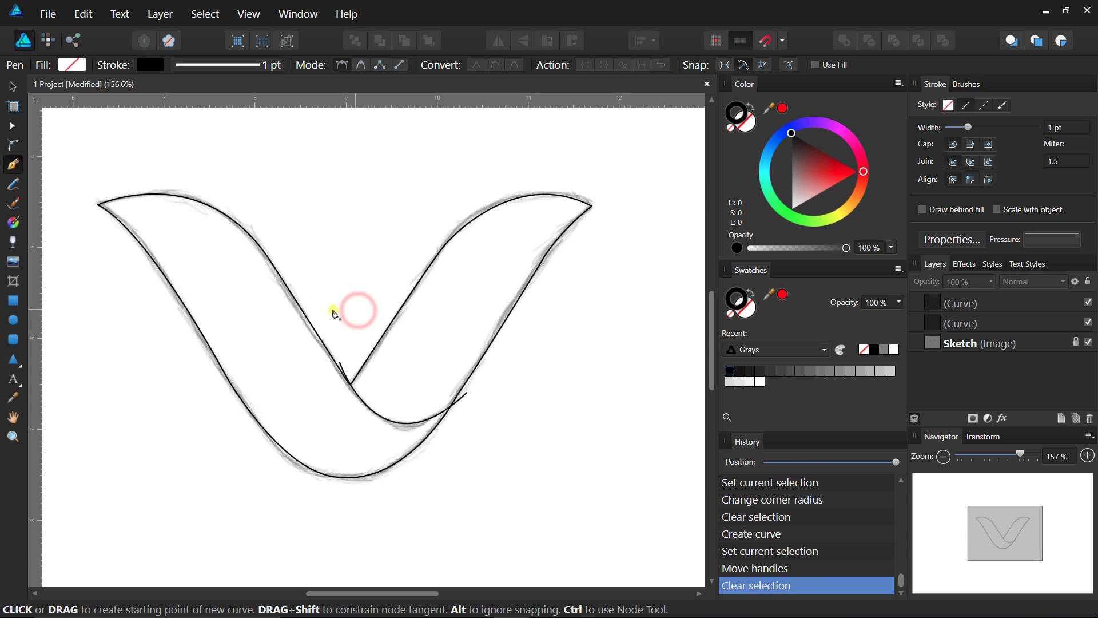
Give the V outline a yellow-orange fill (H 46, S 100, L 50) and no stroke.
{"action": "key", "text": "v"}
{"action": "left_click", "coordinate": [308, 319]}
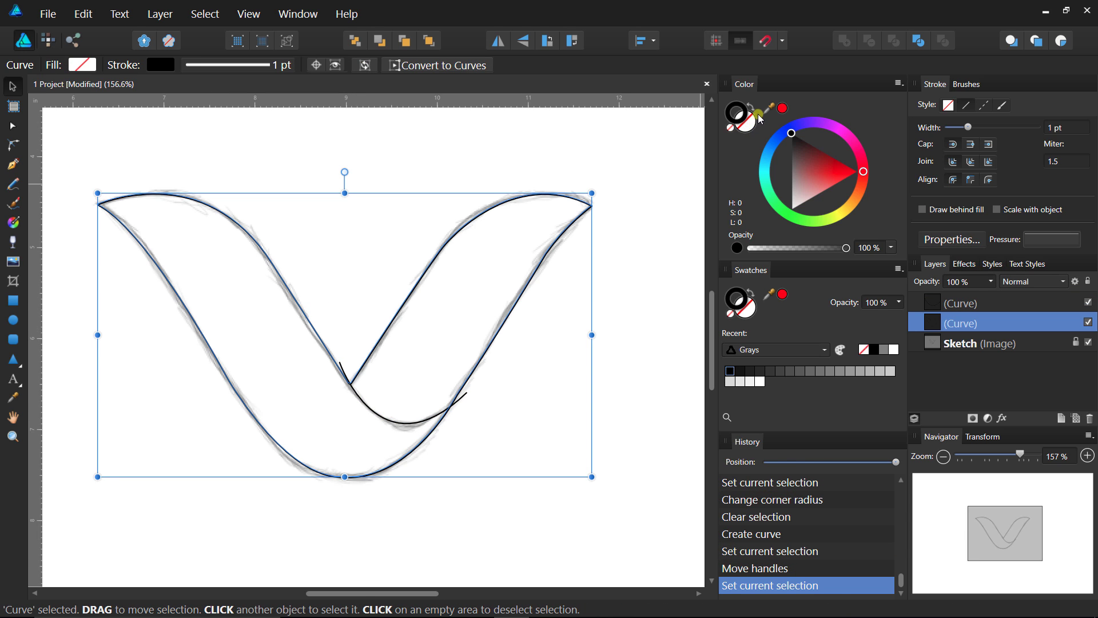
{"action": "left_click", "coordinate": [759, 116]}
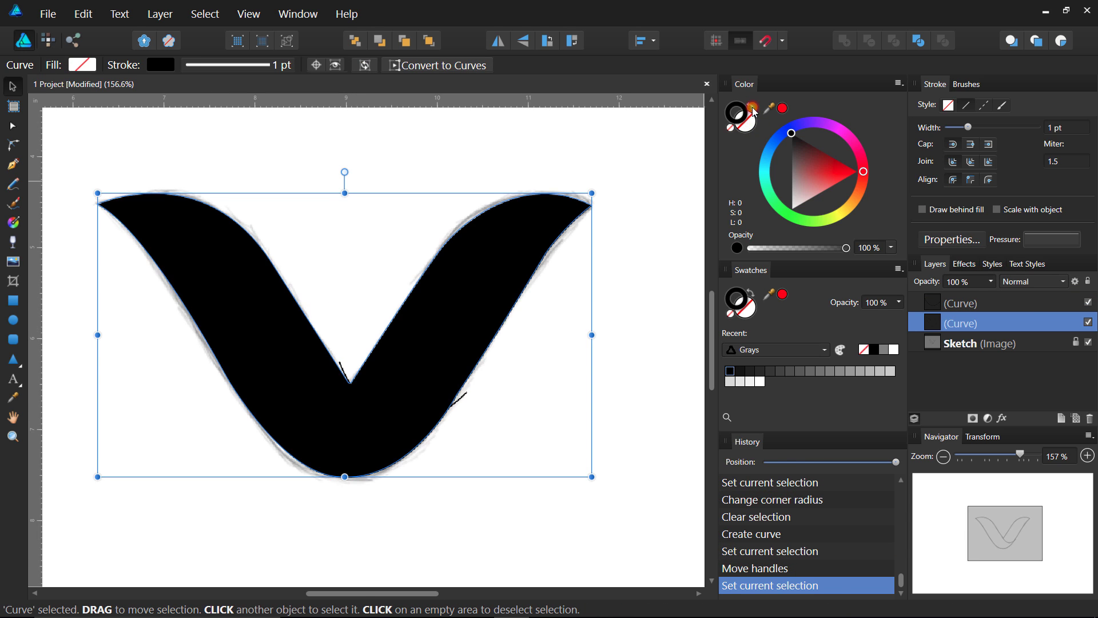
{"action": "mouse_move", "coordinate": [868, 171]}
{"action": "left_mouse_down"}
{"action": "mouse_move", "coordinate": [854, 214]}
{"action": "mouse_move", "coordinate": [869, 202]}
{"action": "left_mouse_up"}
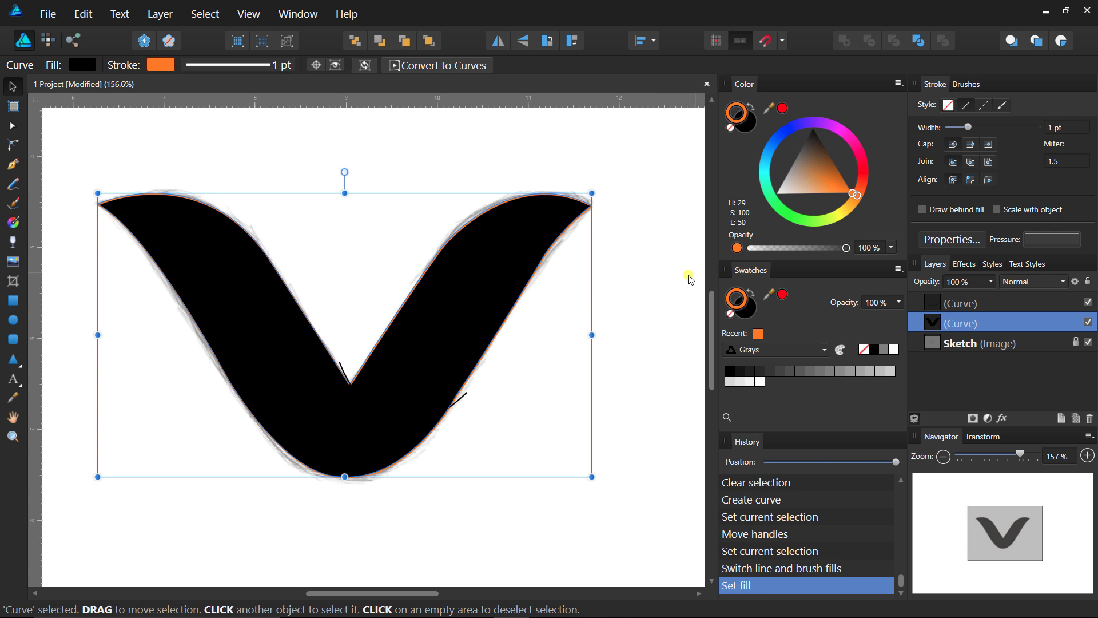
{"action": "left_click", "coordinate": [735, 128]}
{"action": "left_click", "coordinate": [750, 125]}
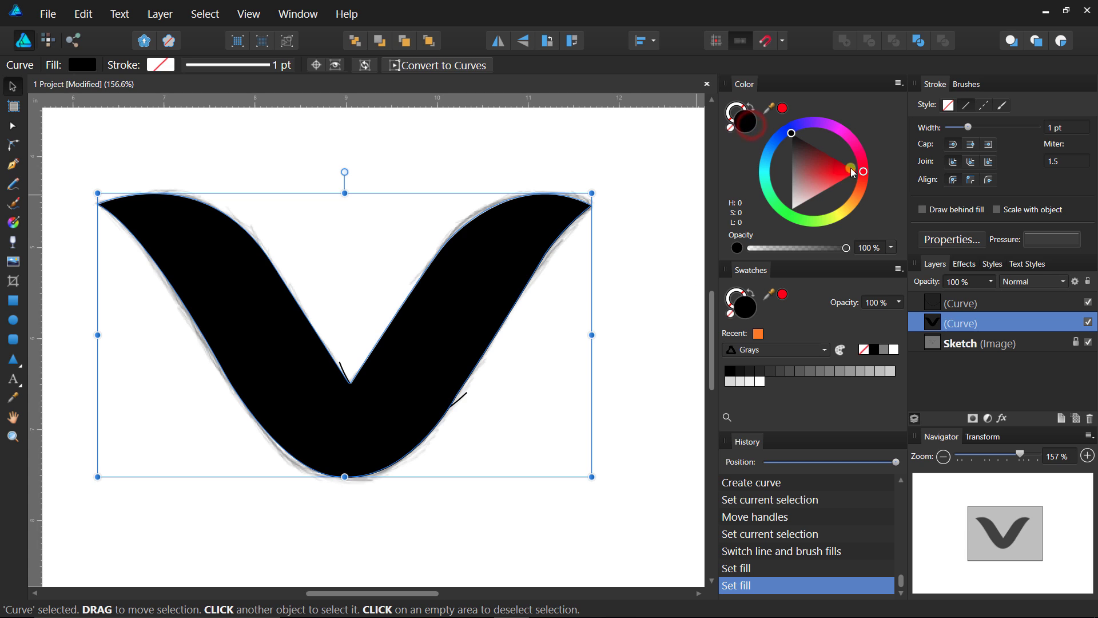
{"action": "left_click_drag", "start_coordinate": [863, 170], "coordinate": [847, 207]}
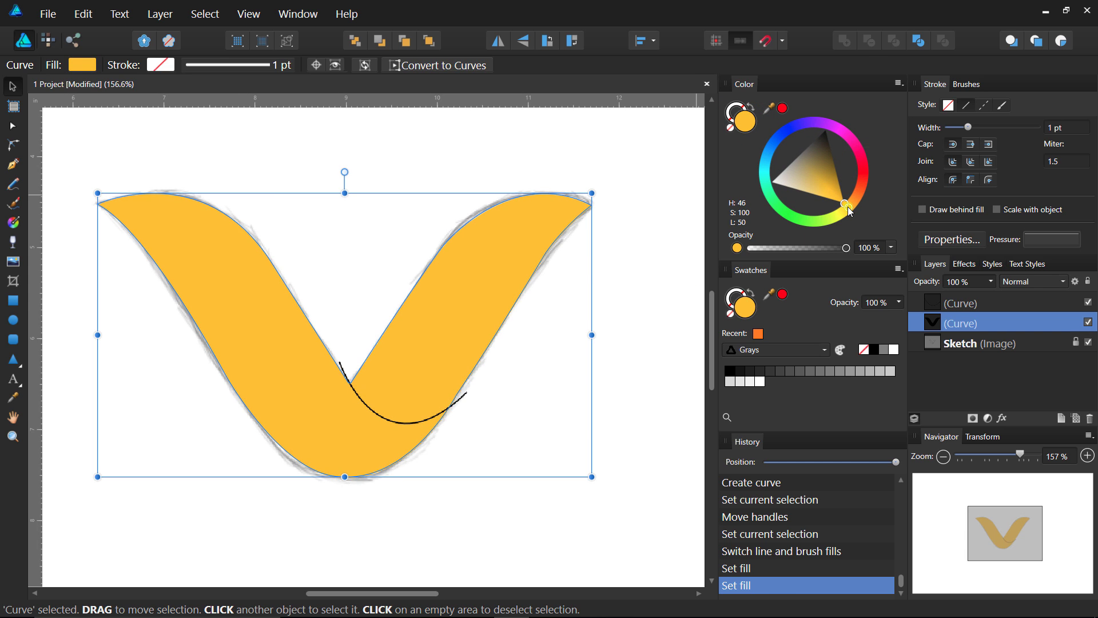
{"action": "left_click", "coordinate": [544, 425]}
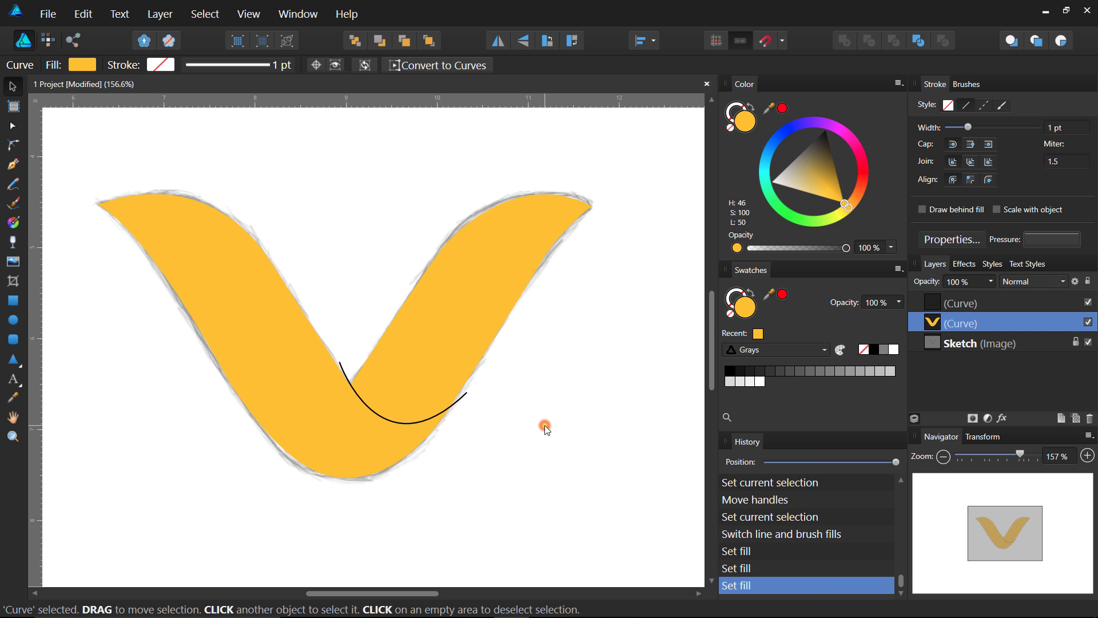
Set the fold curve's stroke width to 0.2 pt and deselect it.
{"action": "left_click", "coordinate": [388, 420]}
{"action": "left_click", "coordinate": [1052, 127]}
{"action": "type", "text": "0"}
{"action": "key", "text": "Return"}
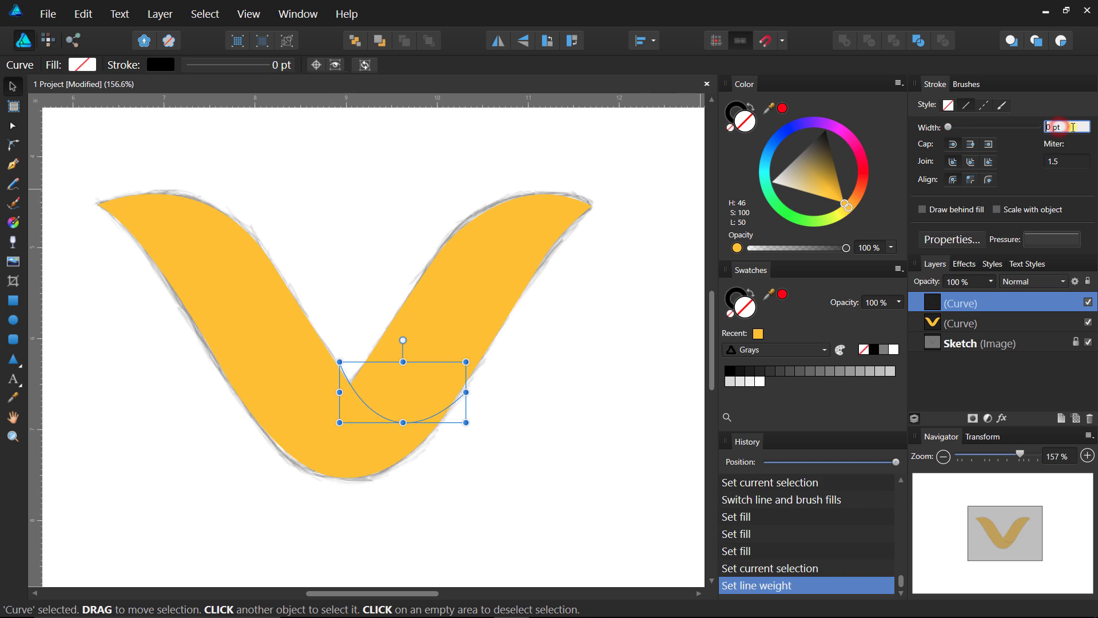
{"action": "scroll", "coordinate": [1051, 128], "scroll_direction": "up", "scroll_amount": 1}
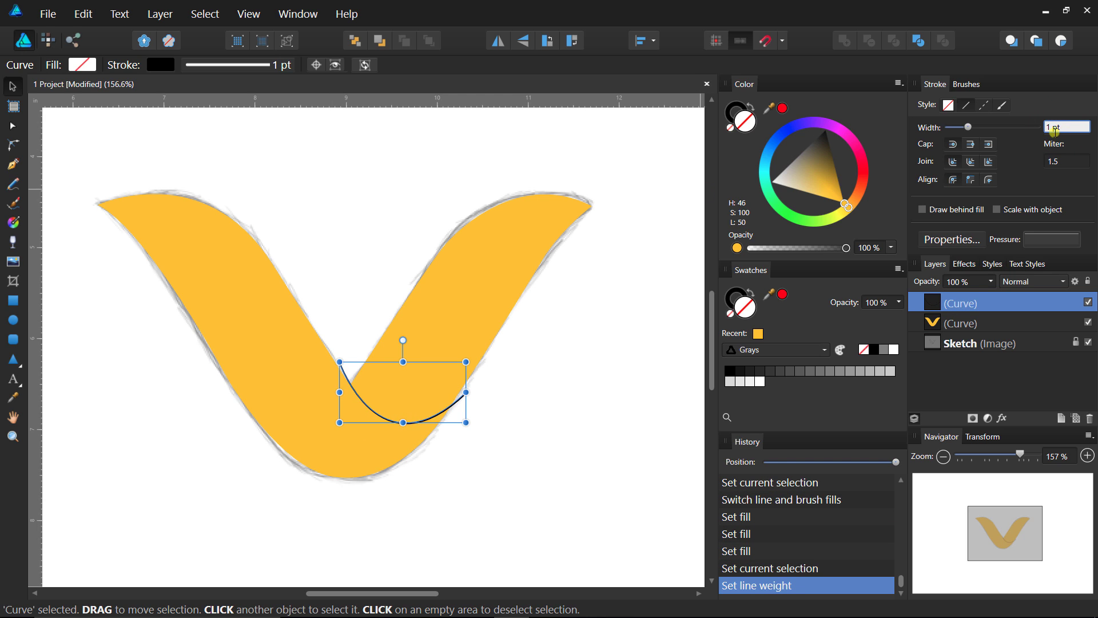
{"action": "scroll", "coordinate": [1054, 131], "scroll_direction": "down", "scroll_amount": 1}
{"action": "left_click_drag", "start_coordinate": [949, 127], "coordinate": [956, 130]}
{"action": "left_click", "coordinate": [517, 468]}
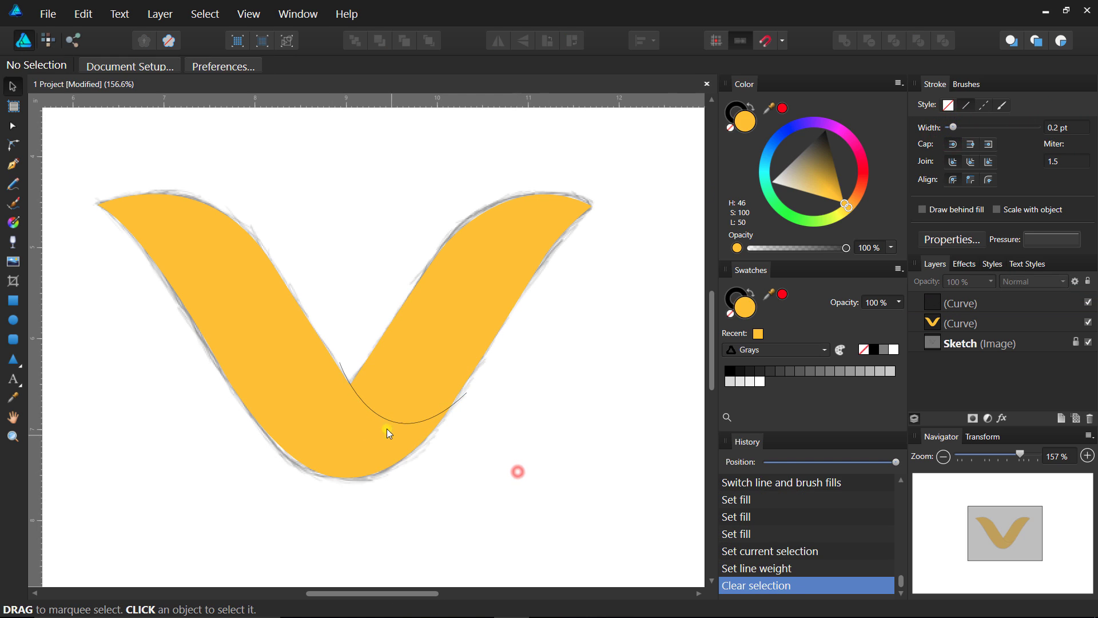
Expand the fold curve's stroke into a filled shape.
{"action": "left_click", "coordinate": [397, 422]}
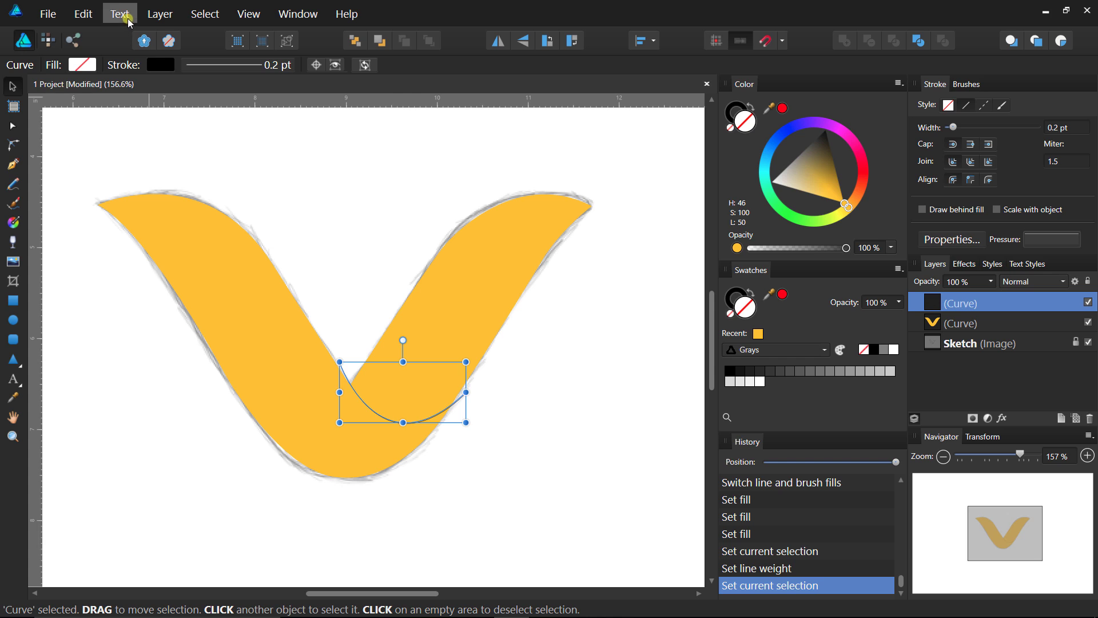
{"action": "left_click", "coordinate": [160, 17]}
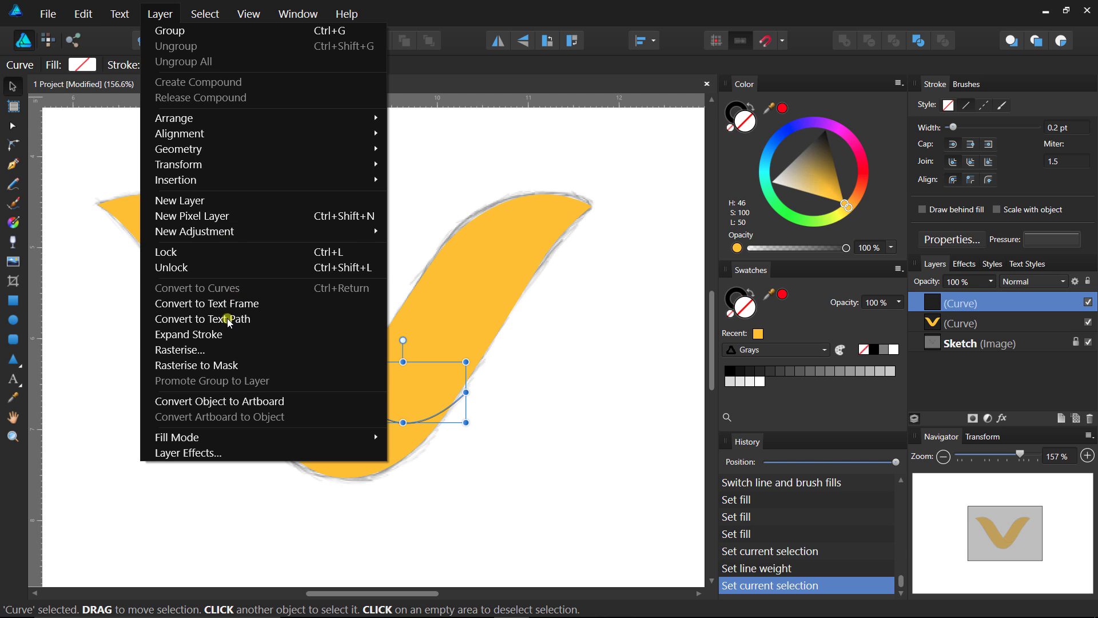
{"action": "left_click", "coordinate": [223, 337]}
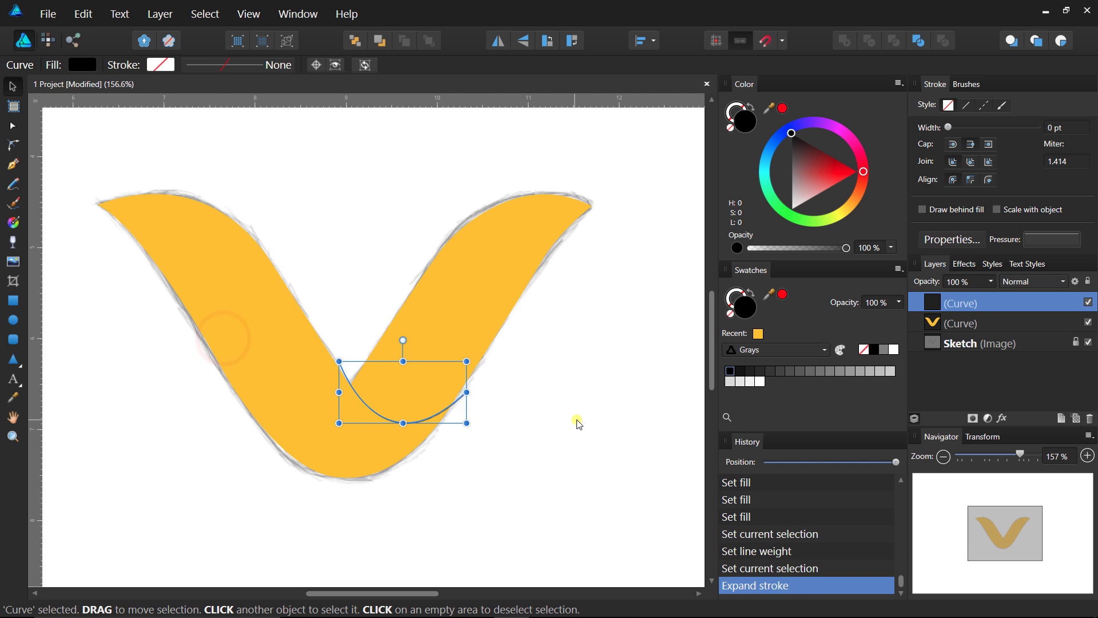
{"action": "left_click", "coordinate": [577, 422]}
Divide the yellow-orange V shape with the expanded fold curve.
{"action": "left_click", "coordinate": [446, 410]}
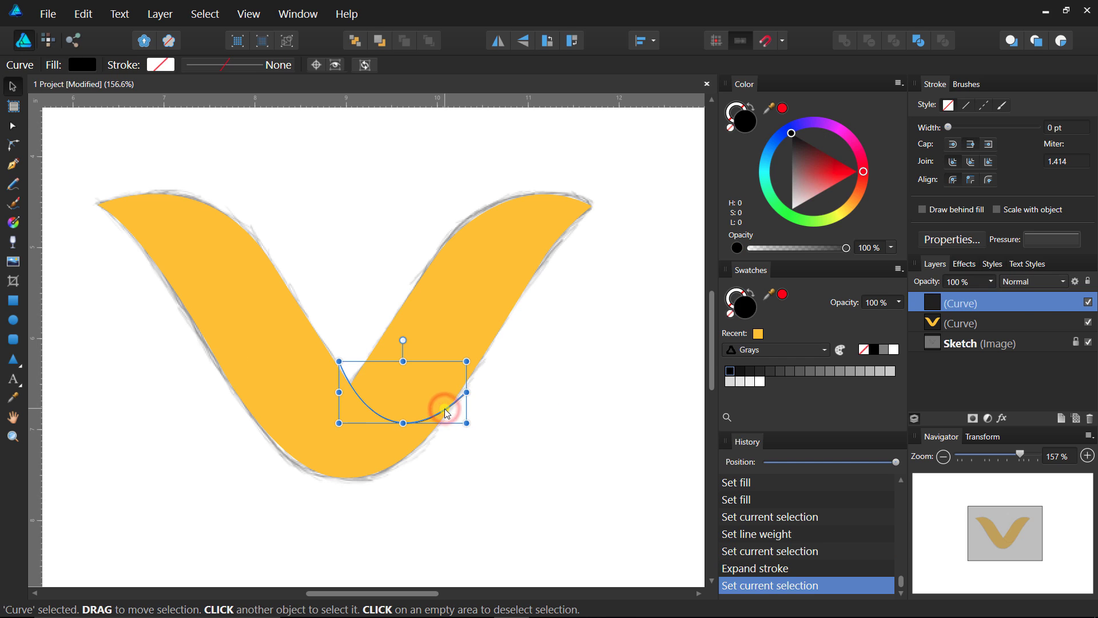
{"action": "left_click", "coordinate": [404, 388], "text": "shift"}
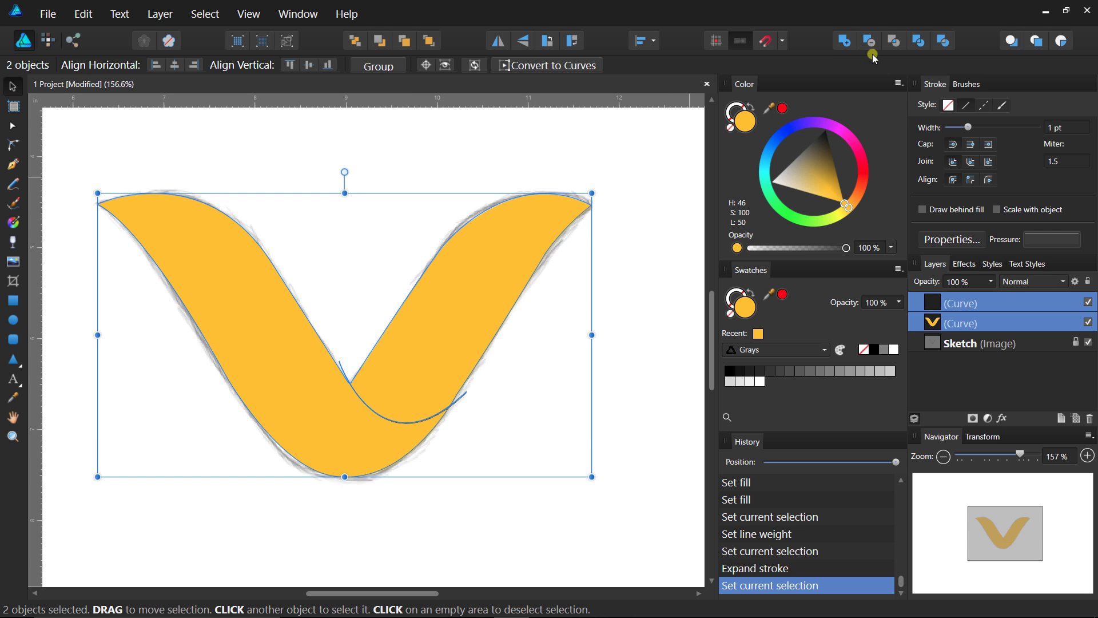
{"action": "left_click", "coordinate": [917, 41]}
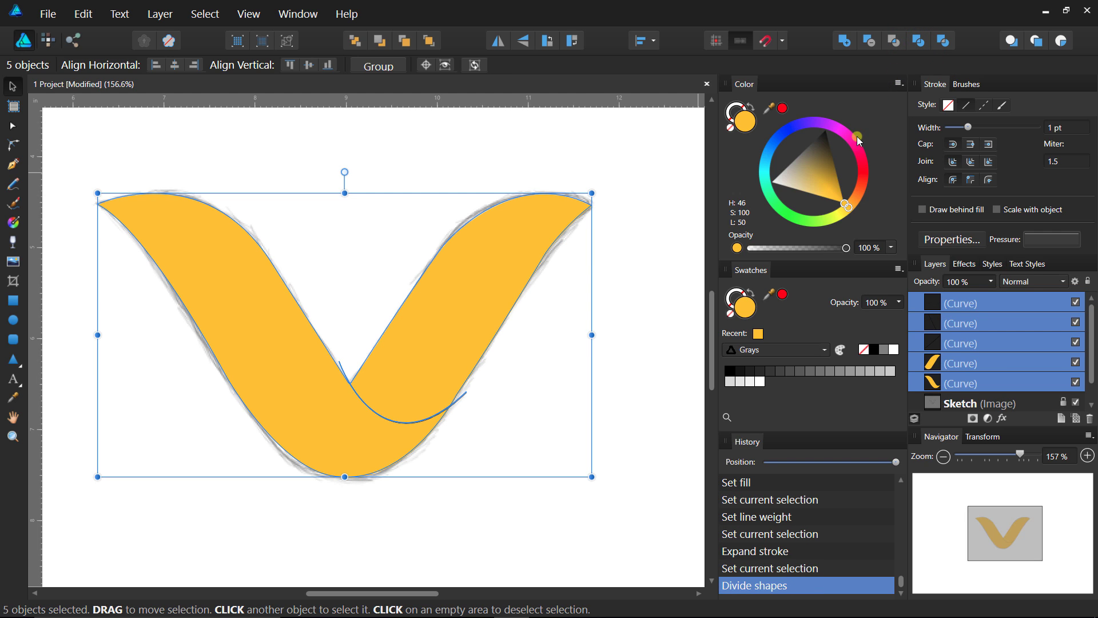
Delete the two fold-curve remnants that stick out beyond the V's edges.
{"action": "left_click", "coordinate": [507, 403]}
{"action": "left_click", "coordinate": [456, 400]}
{"action": "key", "text": "Delete"}
{"action": "left_click", "coordinate": [341, 368]}
{"action": "key", "text": "Delete"}
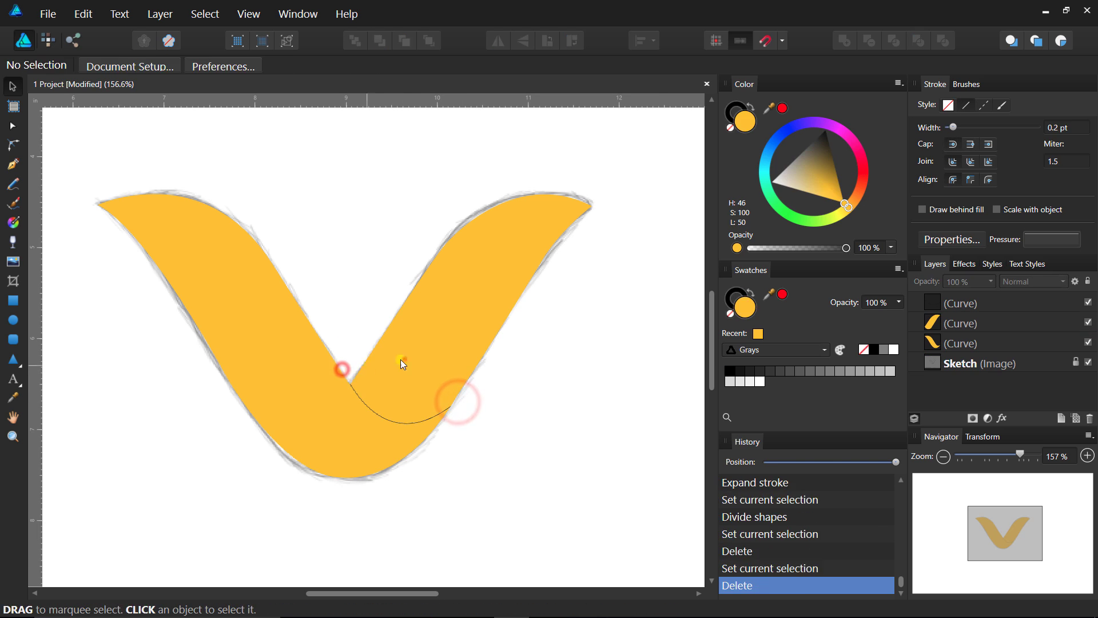
Try dragging the V's right arm away from the rest of the shape, and undo the move.
{"action": "left_click", "coordinate": [404, 359]}
{"action": "key", "text": "ctrl+z"}
{"action": "left_click", "coordinate": [418, 352]}
{"action": "left_click", "coordinate": [385, 466]}
{"action": "left_click", "coordinate": [497, 448]}
{"action": "left_click", "coordinate": [448, 334]}
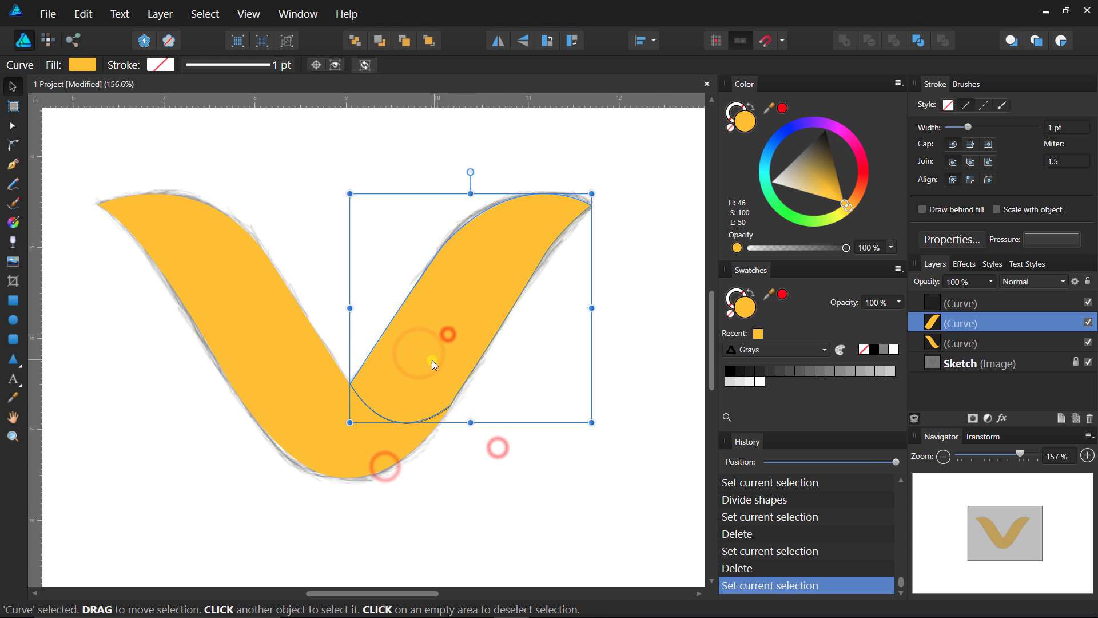
{"action": "left_click_drag", "start_coordinate": [432, 359], "coordinate": [451, 292]}
{"action": "key", "text": "ctrl+z"}
Recolour the V's right arm orange (H 26, S 100, L 50) and hide the Sketch layer.
{"action": "left_click_drag", "start_coordinate": [846, 205], "coordinate": [855, 193]}
{"action": "left_click", "coordinate": [613, 368]}
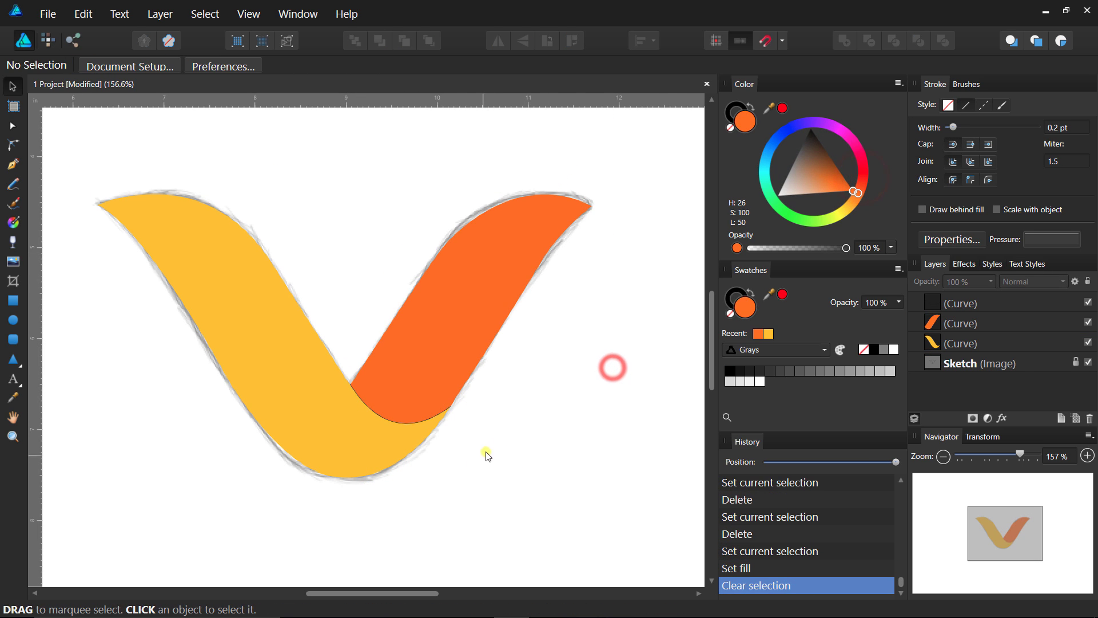
{"action": "left_click", "coordinate": [1089, 363]}
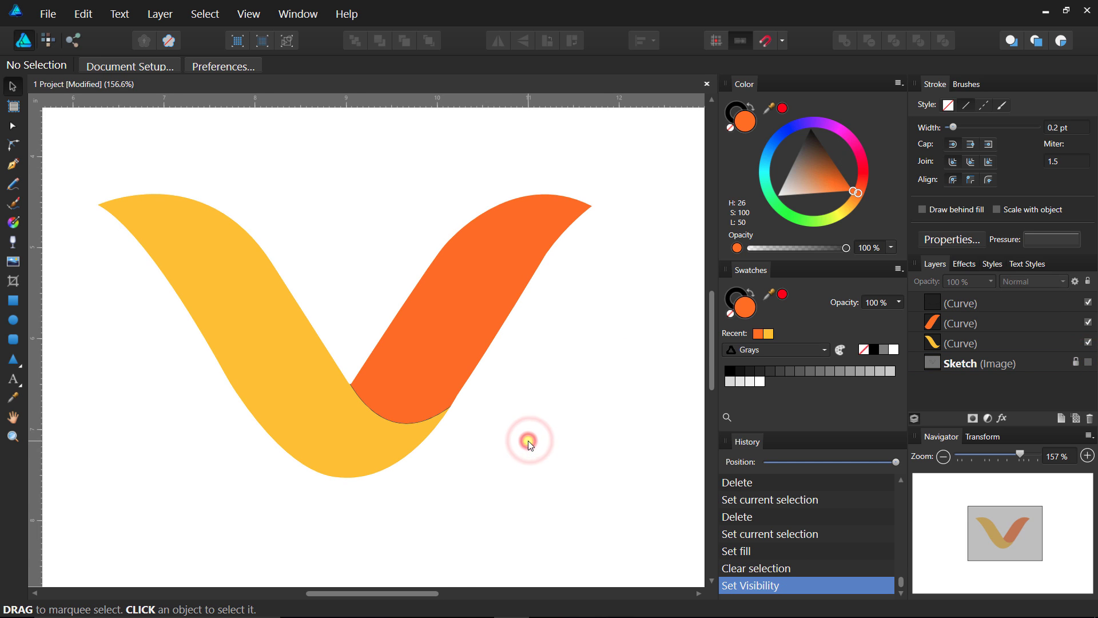
Examine the two-tone V on the whole artboard and up close around the fold.
{"action": "key", "text": "ctrl+minus"}
{"action": "key", "text": "ctrl+minus"}
{"action": "left_click", "coordinate": [408, 402]}
{"action": "key", "text": "ctrl+space"}
{"action": "left_click", "coordinate": [324, 345], "text": "ctrl"}
{"action": "left_click", "coordinate": [330, 347], "text": "alt"}
{"action": "key", "text": "v"}
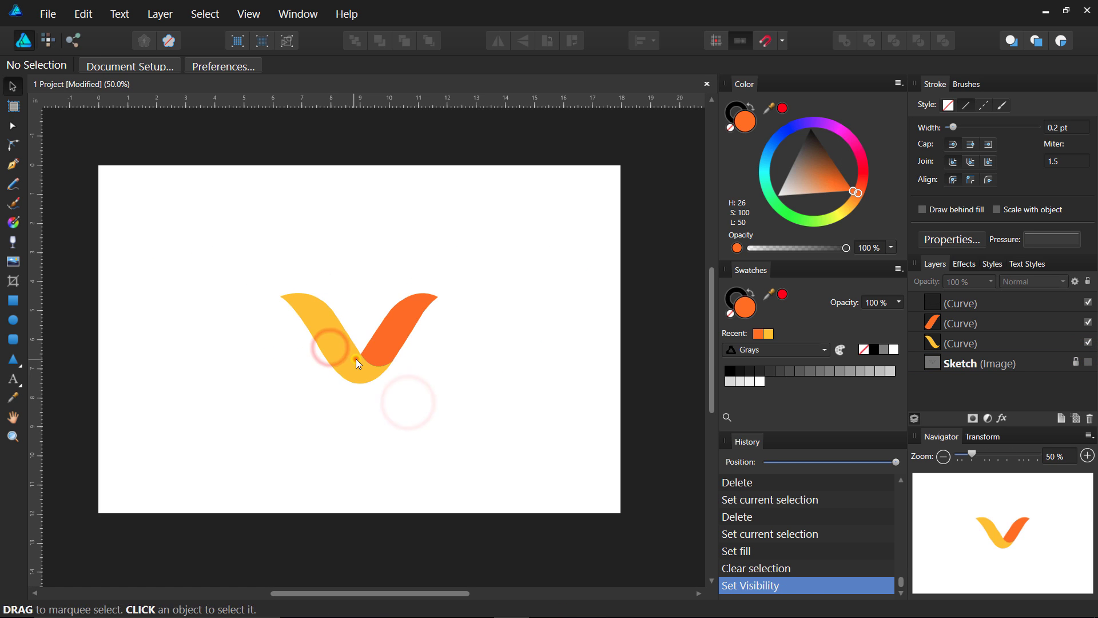
{"action": "left_click", "coordinate": [321, 337]}
{"action": "left_click_drag", "start_coordinate": [401, 331], "coordinate": [512, 320]}
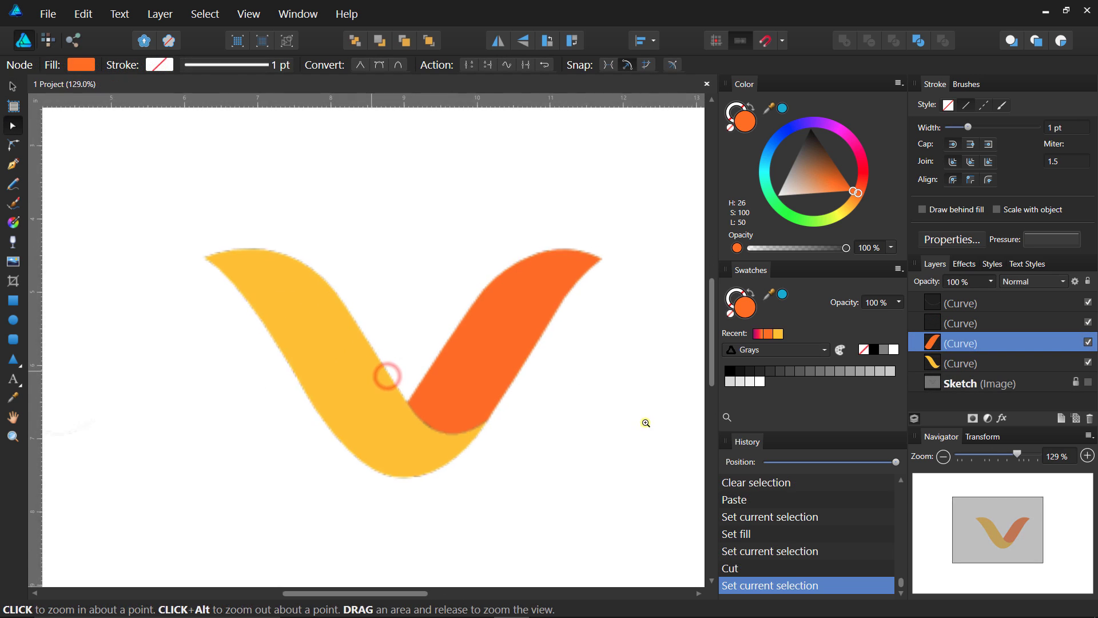
{"action": "left_click", "coordinate": [535, 425]}
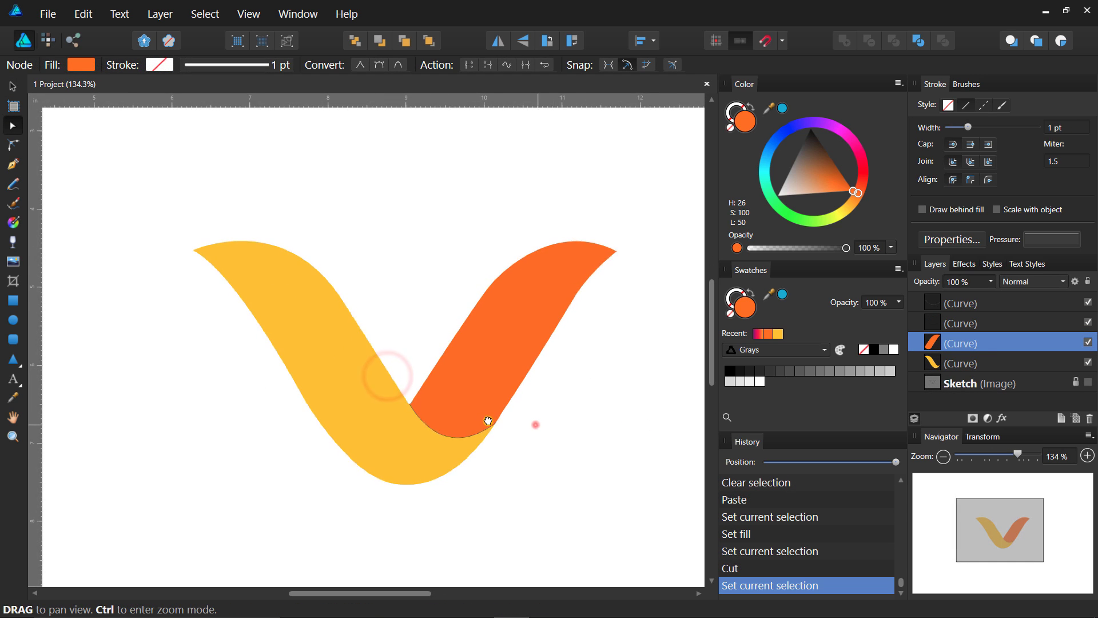
Select the yellow shape and show the Gradients swatch palette with Large swatches.
{"action": "left_click", "coordinate": [384, 451]}
{"action": "left_click", "coordinate": [783, 351]}
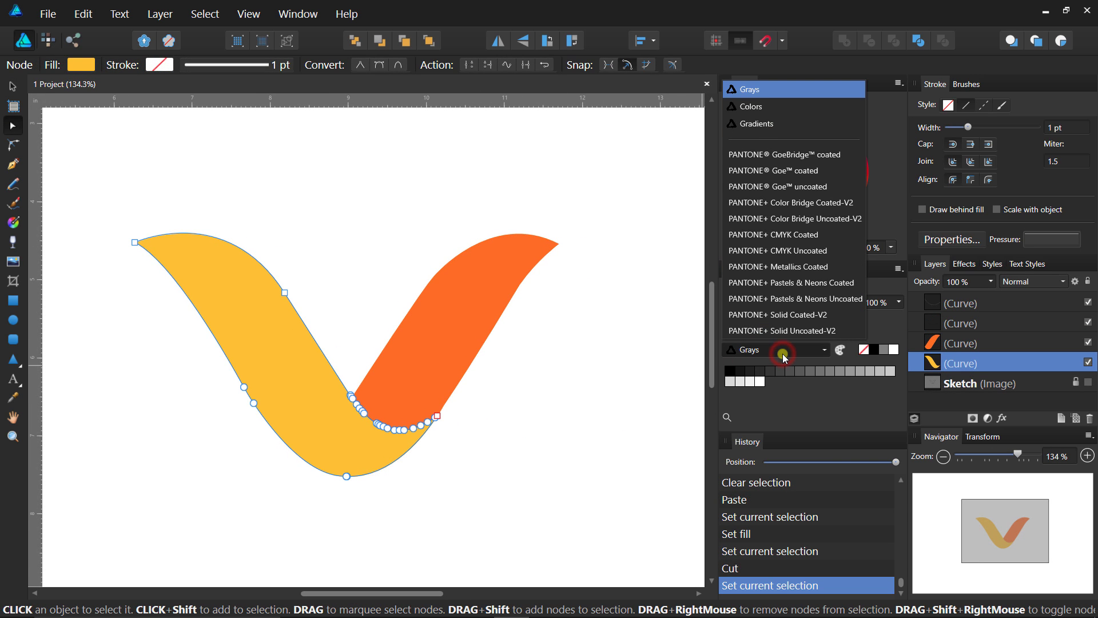
{"action": "left_click", "coordinate": [753, 126]}
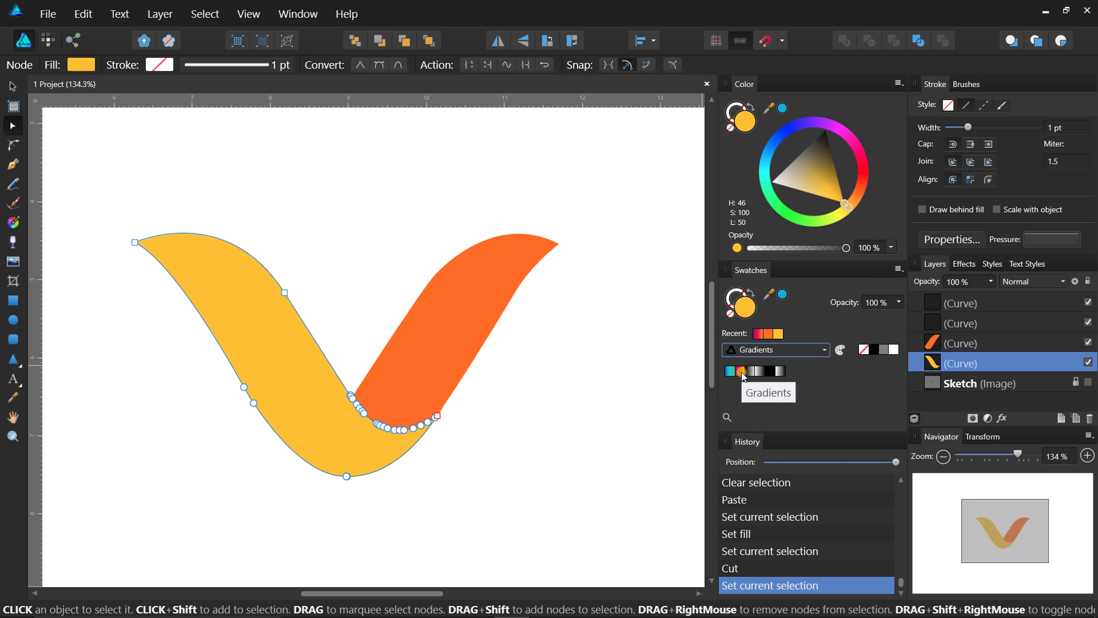
{"action": "left_click", "coordinate": [898, 269]}
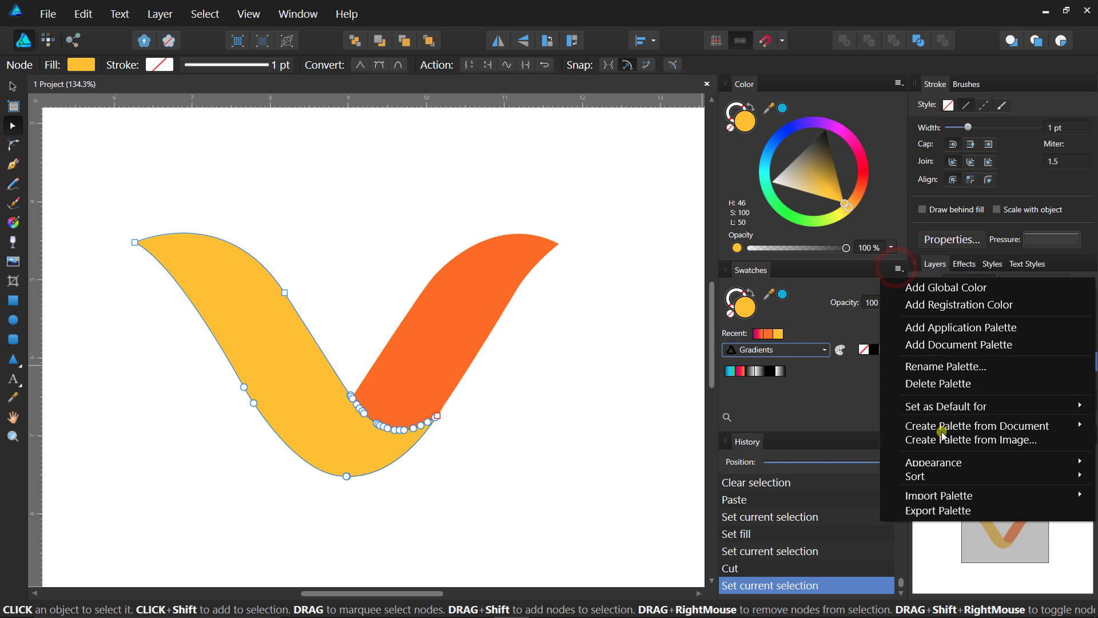
{"action": "left_click", "coordinate": [944, 463]}
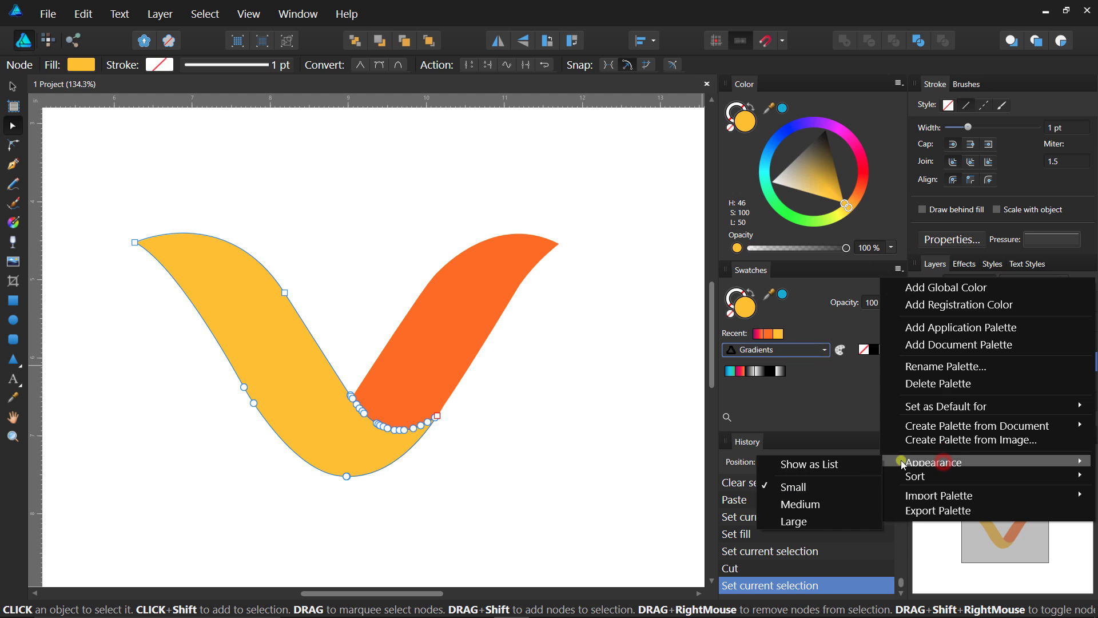
{"action": "left_click", "coordinate": [820, 517]}
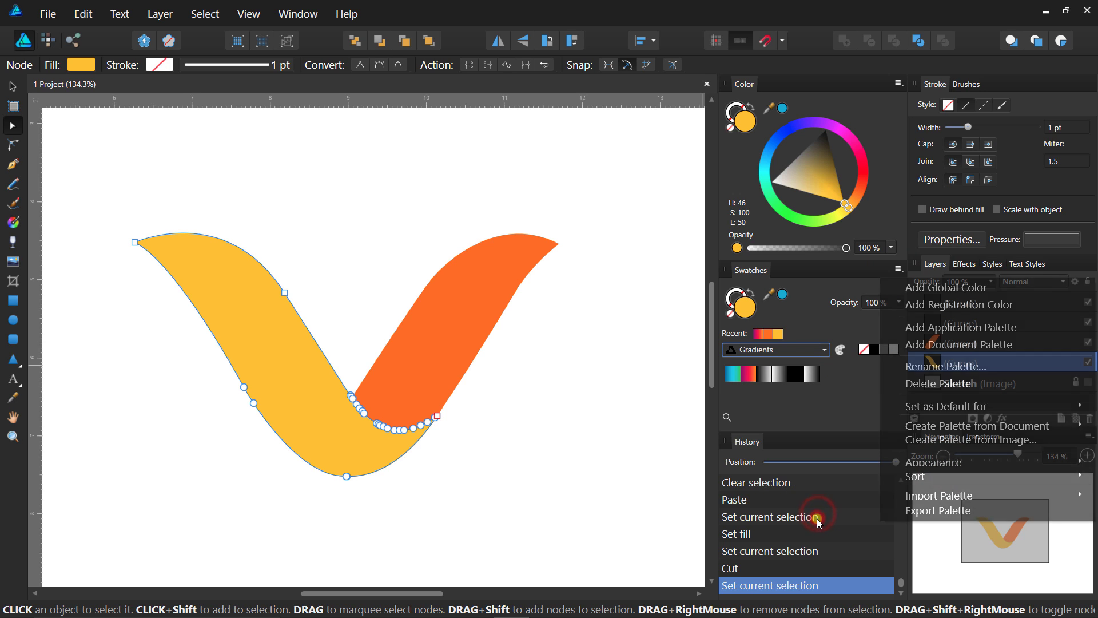
Fill the V's yellow part with the purple-red-orange gradient and its right arm with the blue-green gradient.
{"action": "left_click", "coordinate": [750, 381]}
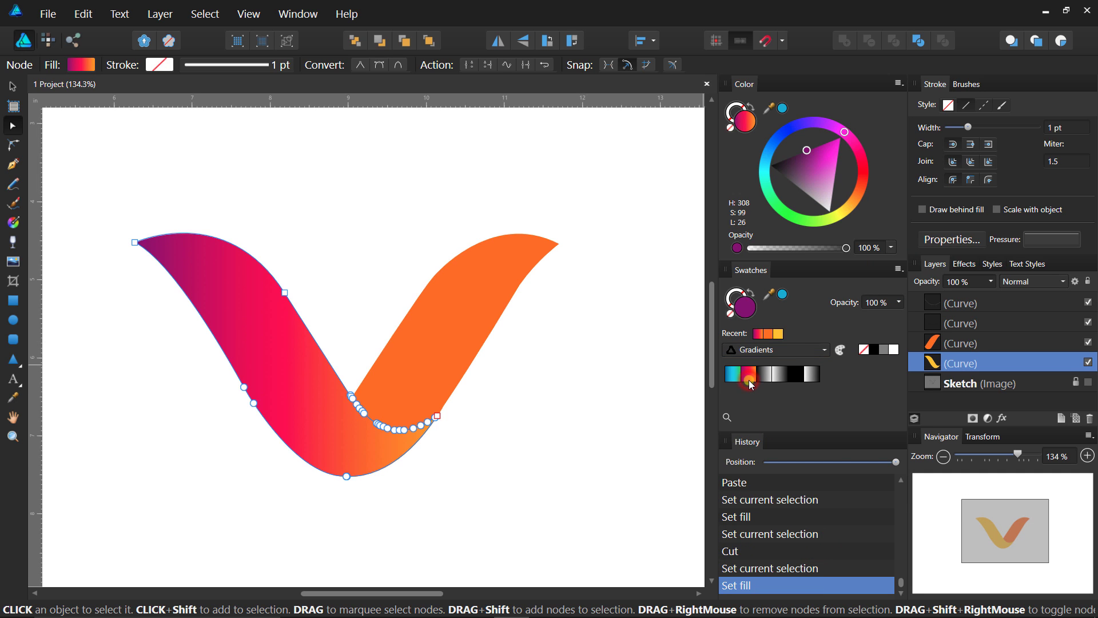
{"action": "left_click", "coordinate": [455, 318]}
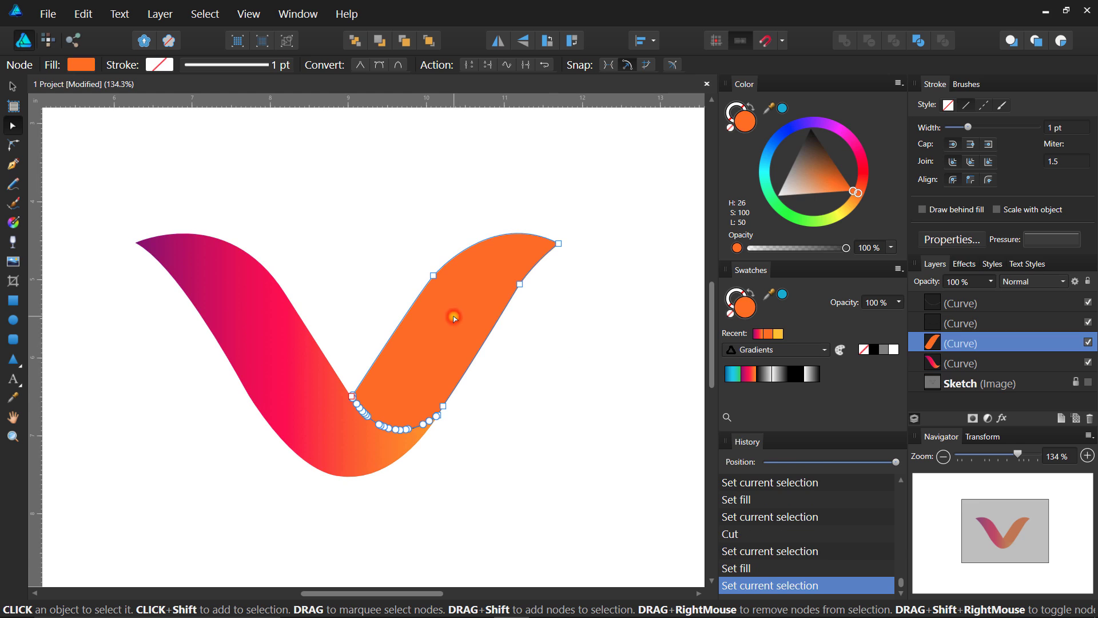
{"action": "left_click", "coordinate": [734, 379]}
{"action": "left_click", "coordinate": [507, 458]}
Redirect the red part's linear gradient diagonally, with purple at the bottom fold and orange at the upper left tip.
{"action": "left_click", "coordinate": [303, 457]}
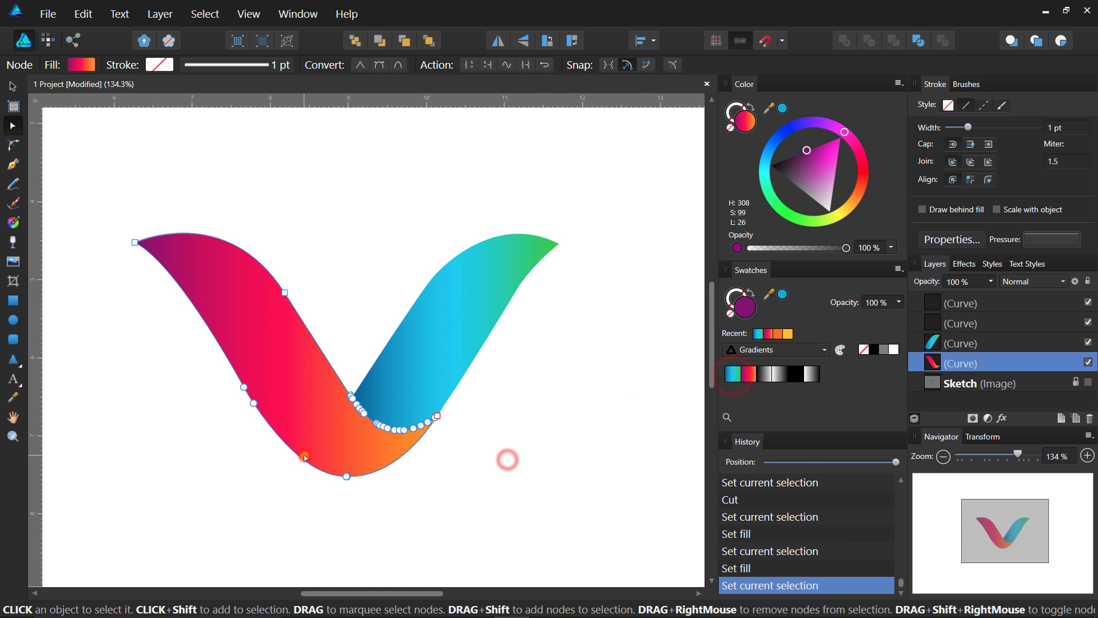
{"action": "left_click", "coordinate": [13, 222]}
{"action": "left_click_drag", "start_coordinate": [407, 487], "coordinate": [319, 408]}
{"action": "left_click_drag", "start_coordinate": [379, 456], "coordinate": [180, 253]}
{"action": "left_click", "coordinate": [408, 486]}
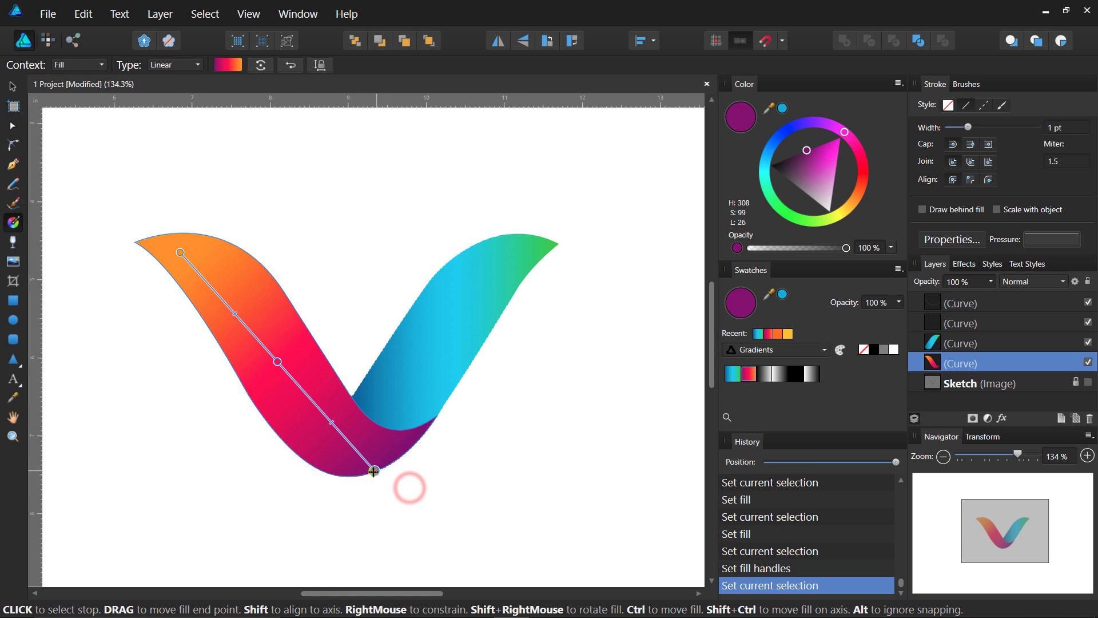
{"action": "left_click_drag", "start_coordinate": [408, 486], "coordinate": [504, 275]}
Redirect the right arm's linear gradient from dark blue at the upper tip to green at the fold, and deselect it.
{"action": "left_click", "coordinate": [430, 355]}
{"action": "left_click_drag", "start_coordinate": [553, 237], "coordinate": [384, 432]}
{"action": "left_click", "coordinate": [436, 371]}
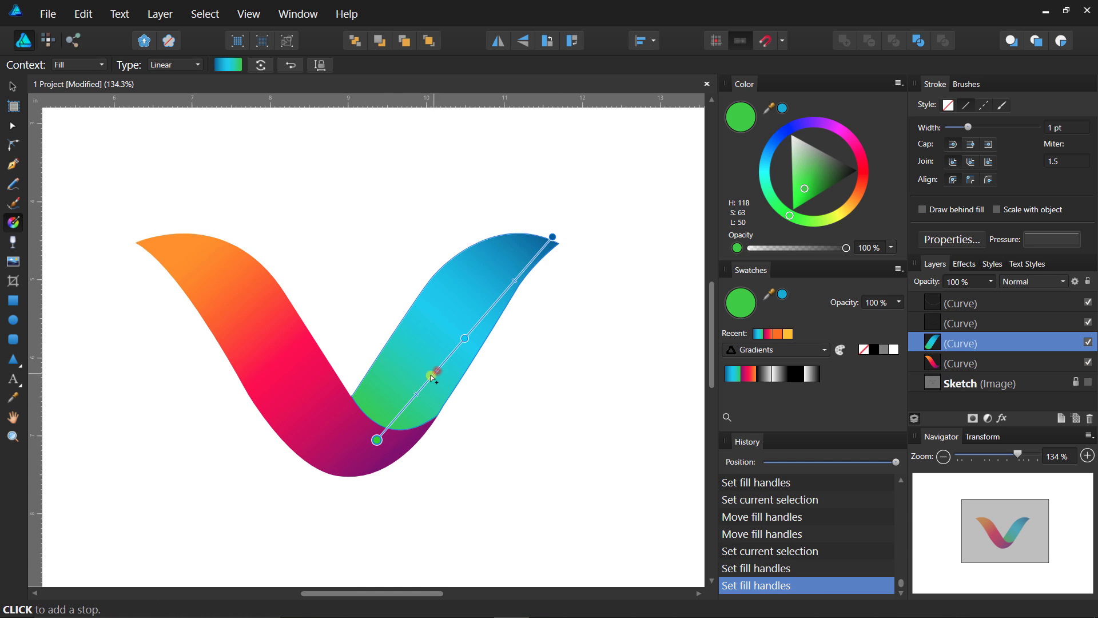
{"action": "left_click_drag", "start_coordinate": [465, 338], "coordinate": [462, 340]}
{"action": "left_click_drag", "start_coordinate": [553, 237], "coordinate": [558, 239]}
{"action": "key", "text": "v"}
{"action": "left_click", "coordinate": [313, 167]}
{"action": "left_click", "coordinate": [561, 420]}
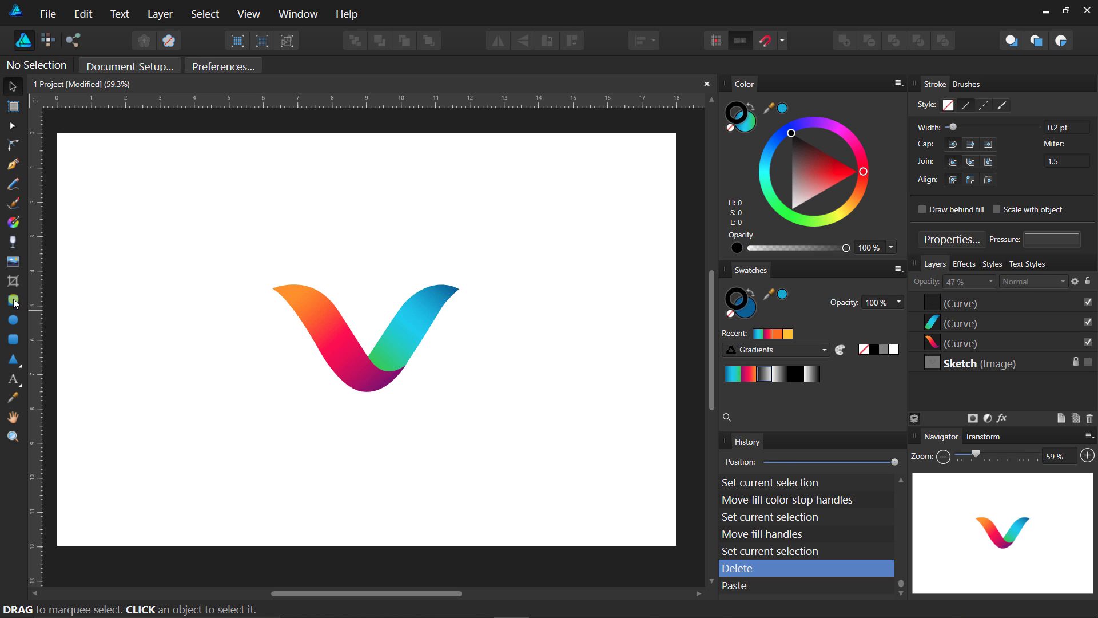
Draw a square beside the V's left arm and give it a solid orange fill (H 20, S 100, L 50).
{"action": "left_click", "coordinate": [13, 301]}
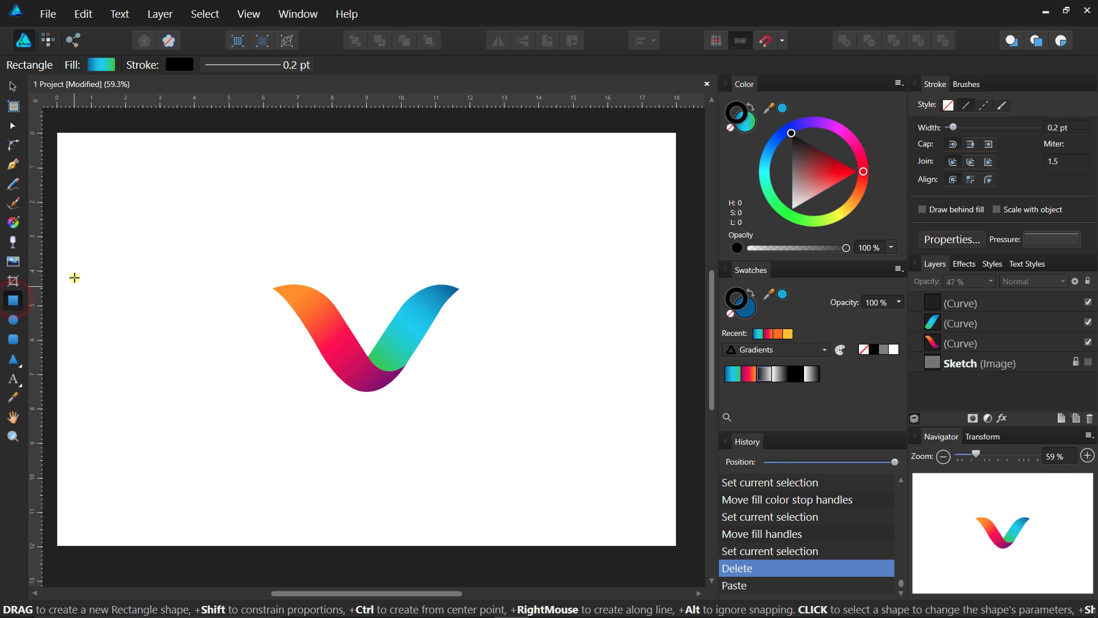
{"action": "left_click_drag", "start_coordinate": [79, 265], "coordinate": [172, 357]}
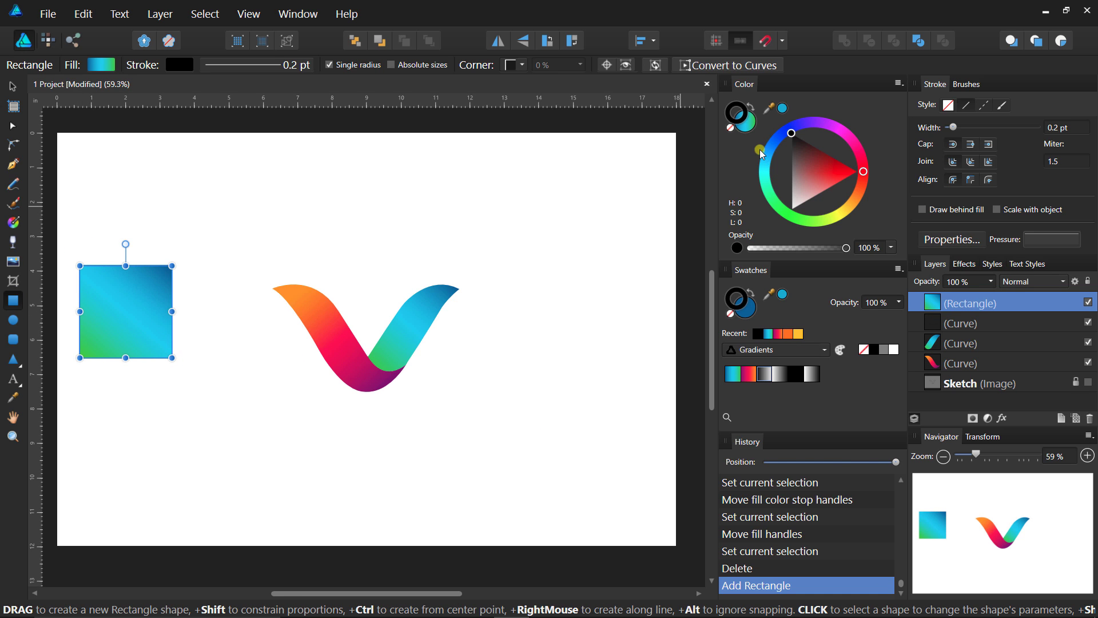
{"action": "left_click", "coordinate": [746, 135]}
{"action": "left_click_drag", "start_coordinate": [794, 157], "coordinate": [847, 163]}
{"action": "left_click_drag", "start_coordinate": [856, 147], "coordinate": [861, 189]}
{"action": "left_click", "coordinate": [187, 201]}
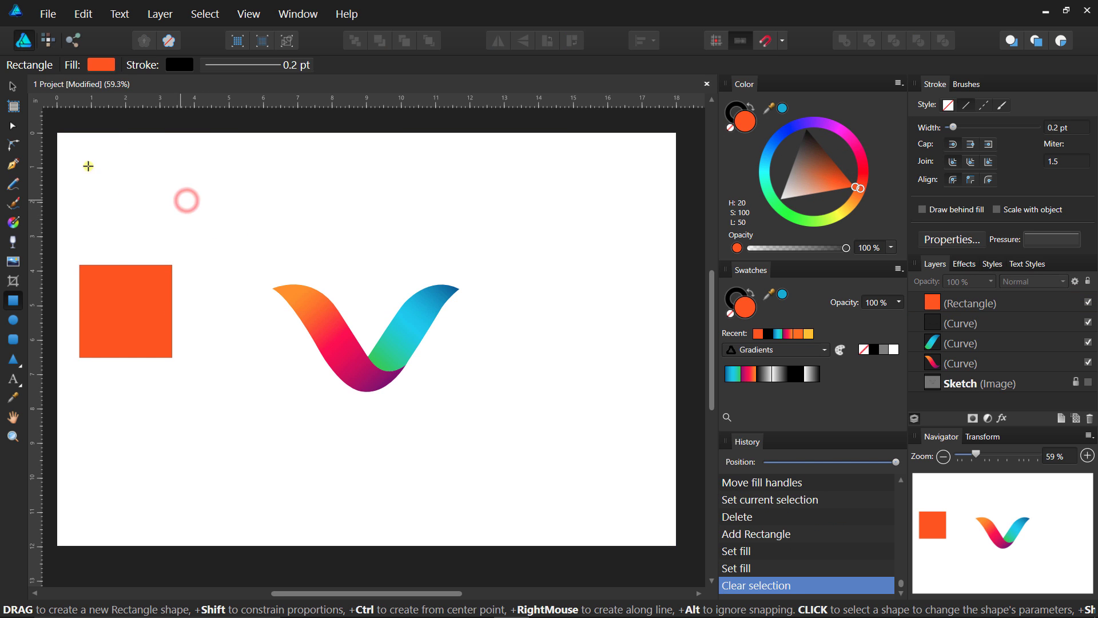
Shift the square closer to the V and fill it with the black-to-white gradient swatch.
{"action": "left_click", "coordinate": [13, 86]}
{"action": "left_click", "coordinate": [146, 280]}
{"action": "left_click_drag", "start_coordinate": [158, 337], "coordinate": [197, 316]}
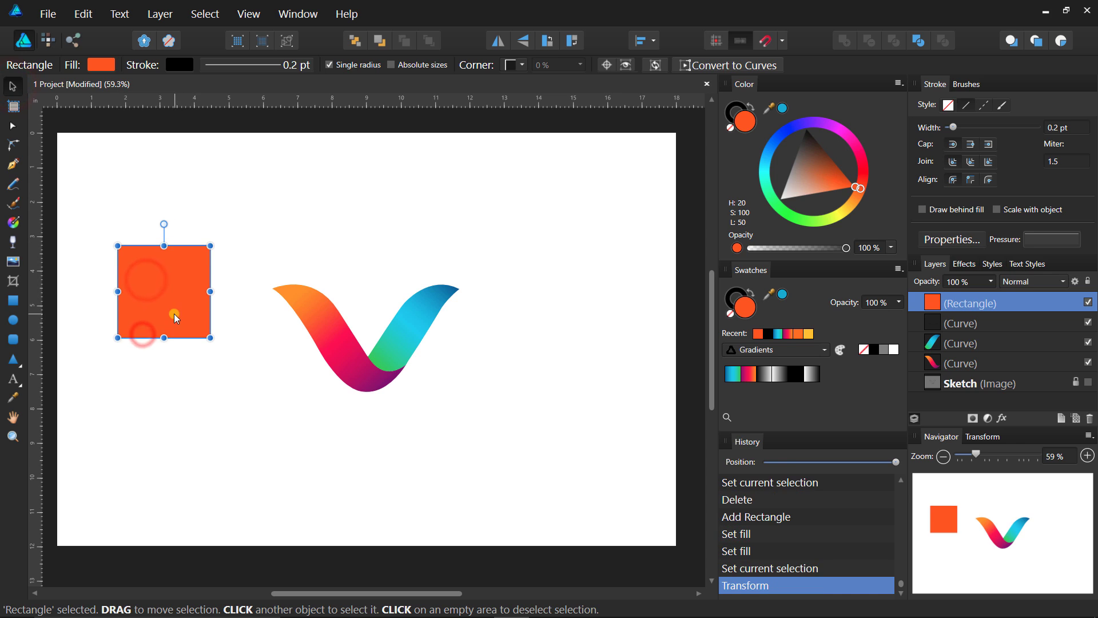
{"action": "left_click", "coordinate": [822, 350]}
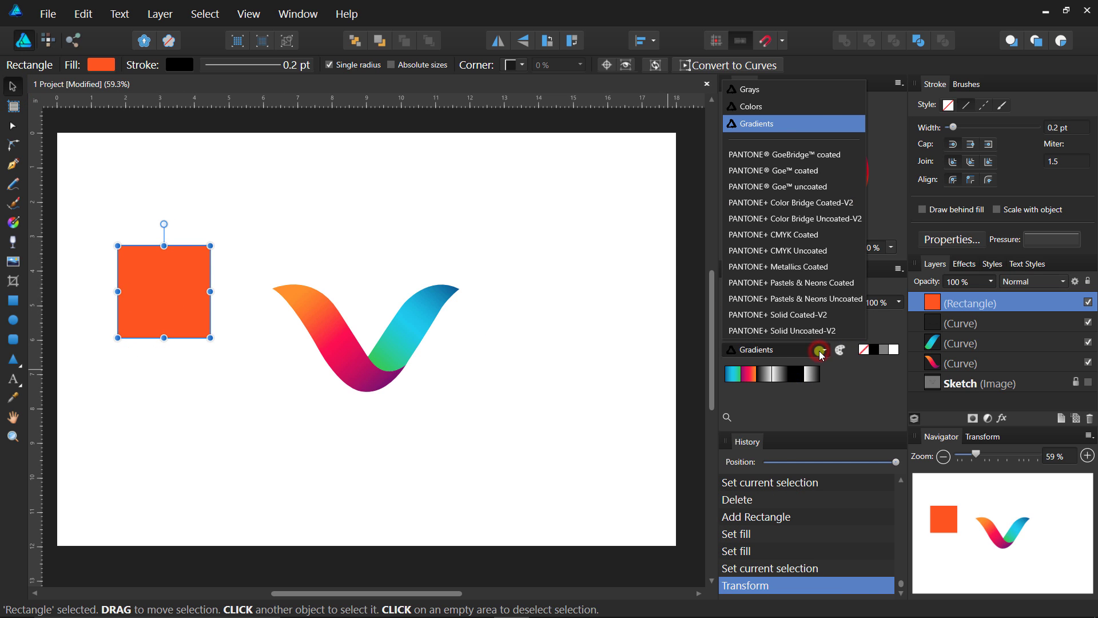
{"action": "left_click", "coordinate": [791, 126]}
{"action": "left_click", "coordinate": [769, 381]}
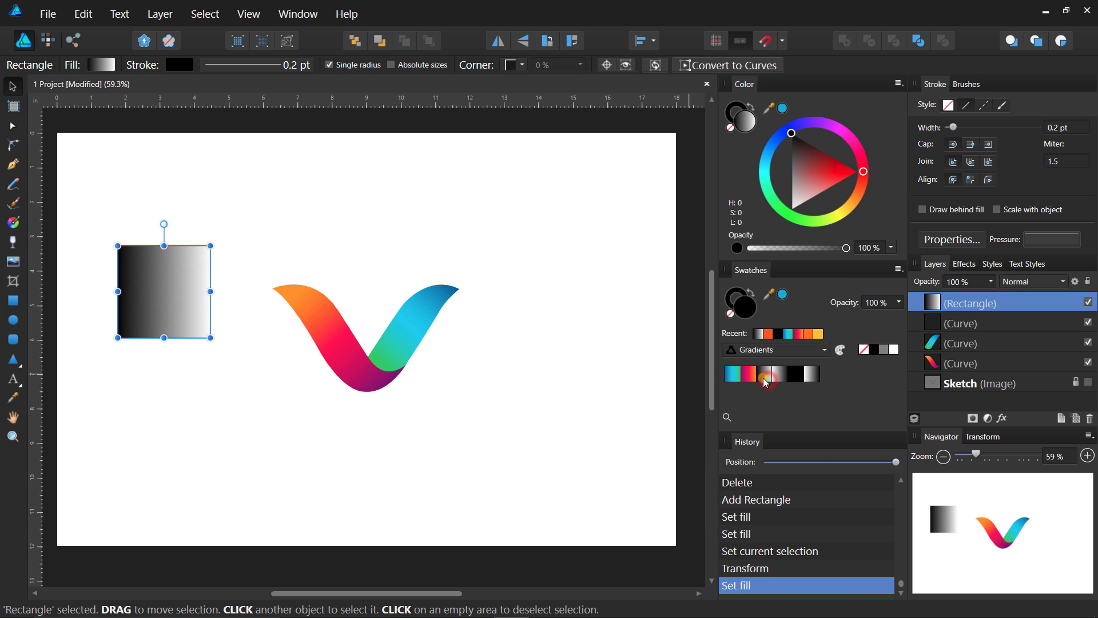
Move the square above the V's left arm and add a middle stop at 50% to its gradient.
{"action": "left_click", "coordinate": [110, 70]}
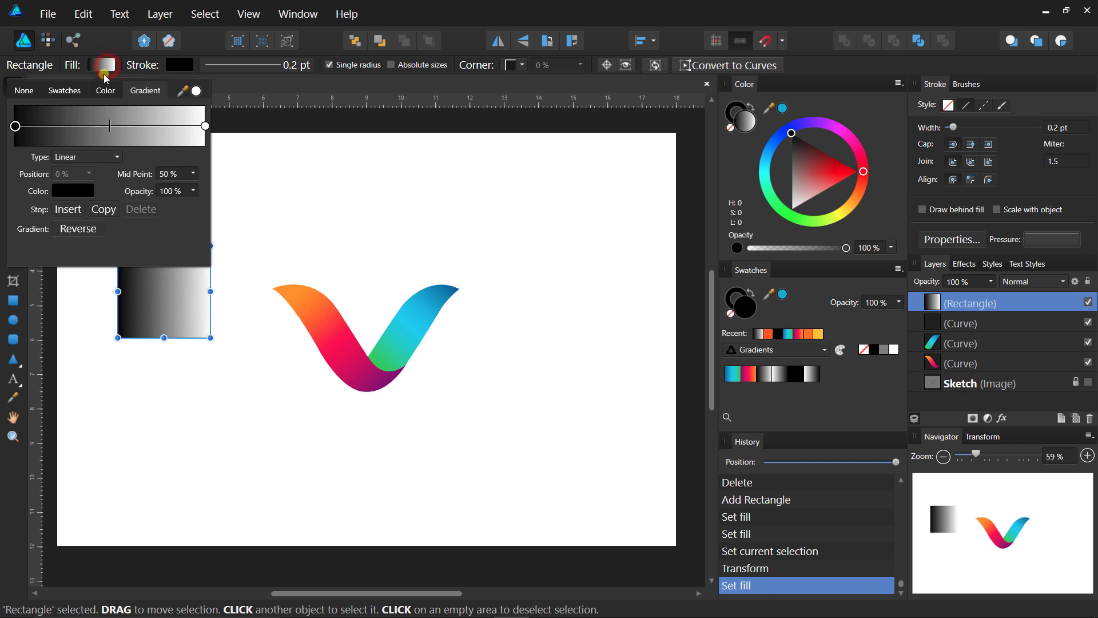
{"action": "left_click_drag", "start_coordinate": [201, 319], "coordinate": [360, 227]}
{"action": "left_click", "coordinate": [103, 67]}
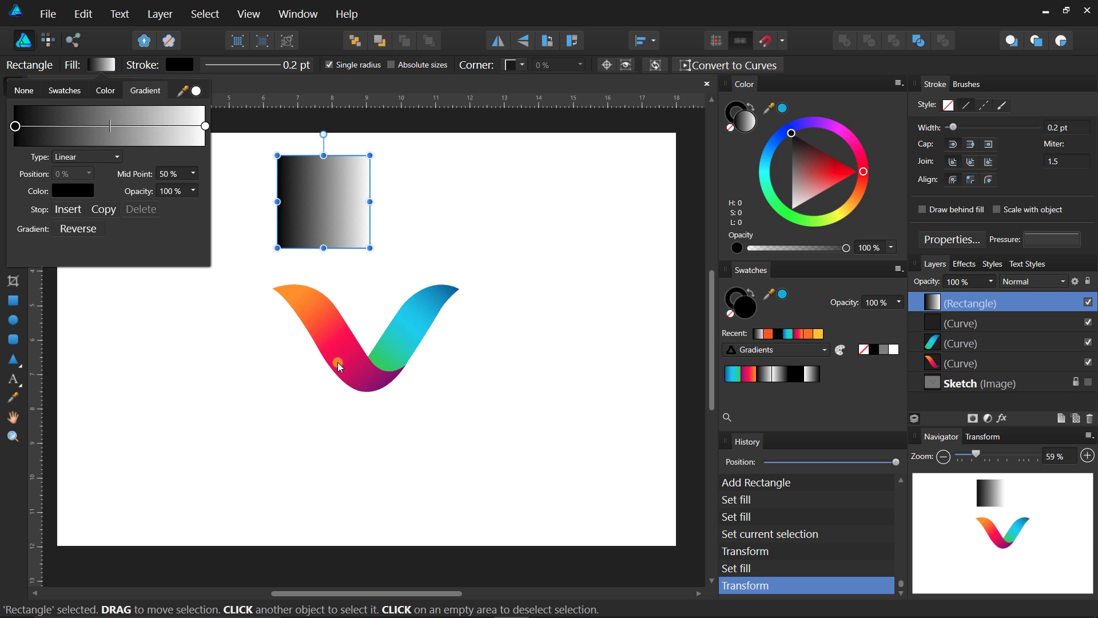
{"action": "left_click", "coordinate": [110, 143]}
Set the gradient's white end stop to the purple sampled from the V's bottom fold.
{"action": "left_click", "coordinate": [206, 126]}
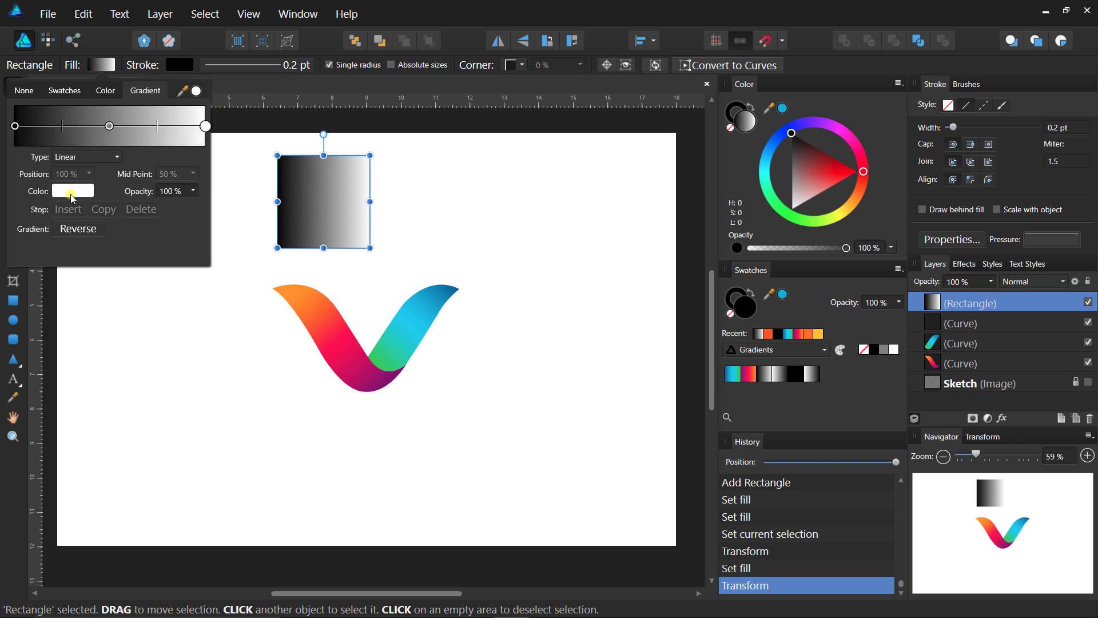
{"action": "left_click", "coordinate": [72, 195]}
{"action": "left_click_drag", "start_coordinate": [166, 214], "coordinate": [384, 384]}
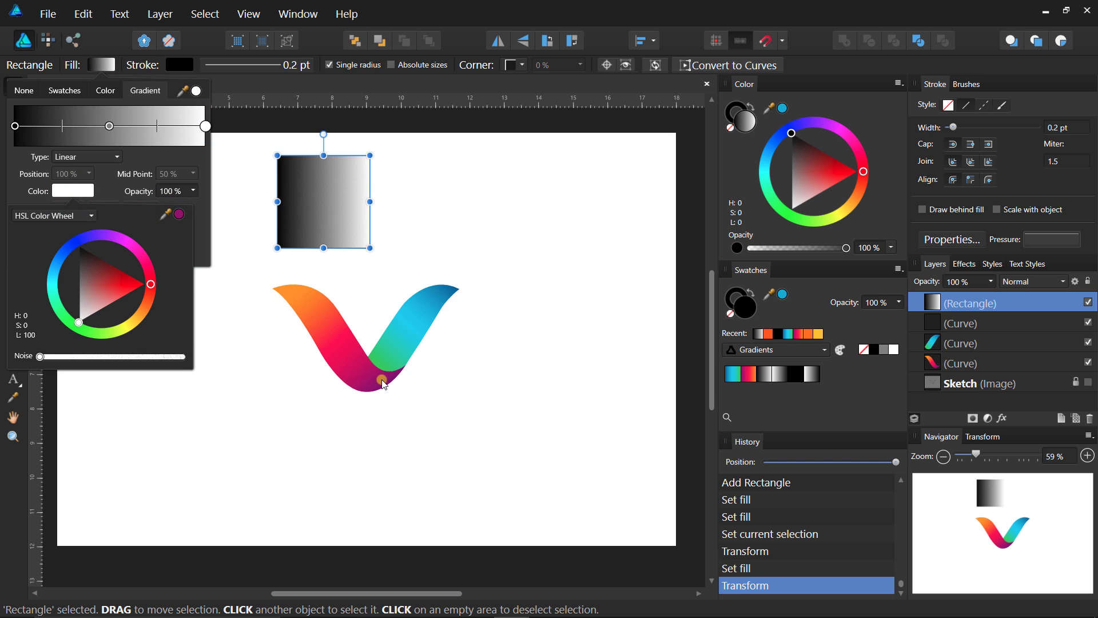
{"action": "left_click", "coordinate": [180, 217]}
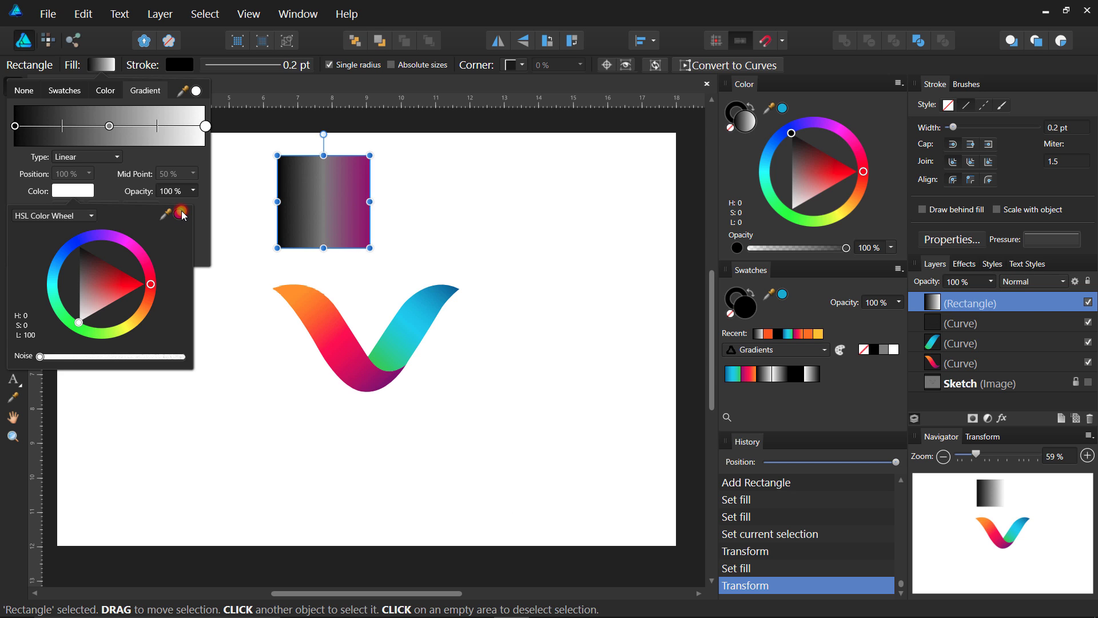
Set the gradient's middle stop to the pinkish red (H 343, S 98, L 52) sampled from the V's left arm.
{"action": "left_click", "coordinate": [110, 127]}
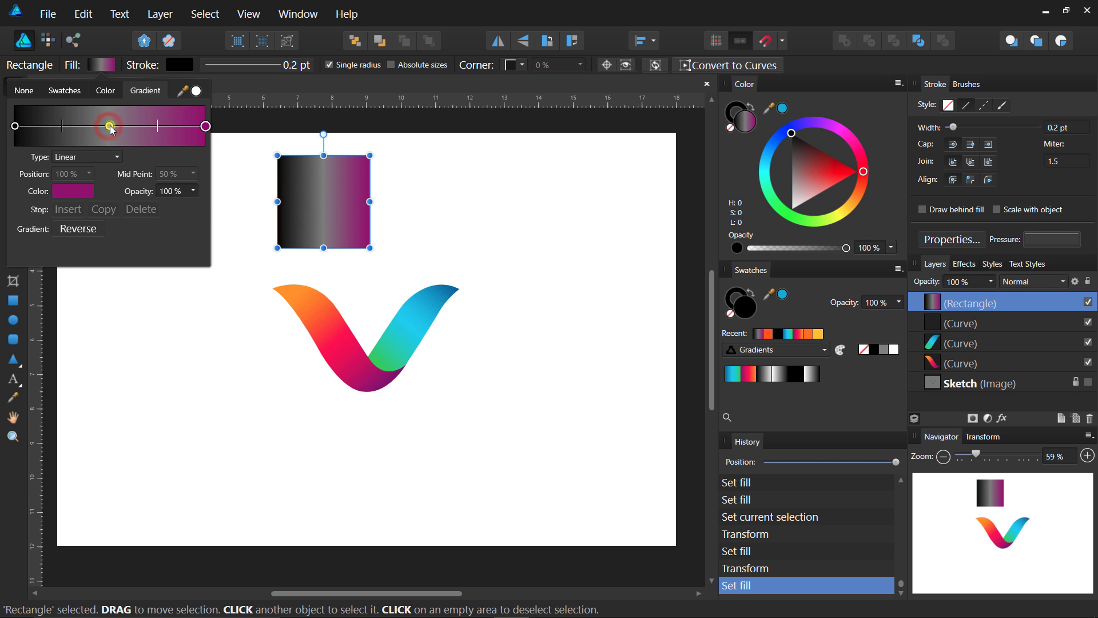
{"action": "left_click", "coordinate": [110, 125]}
{"action": "left_click", "coordinate": [91, 191]}
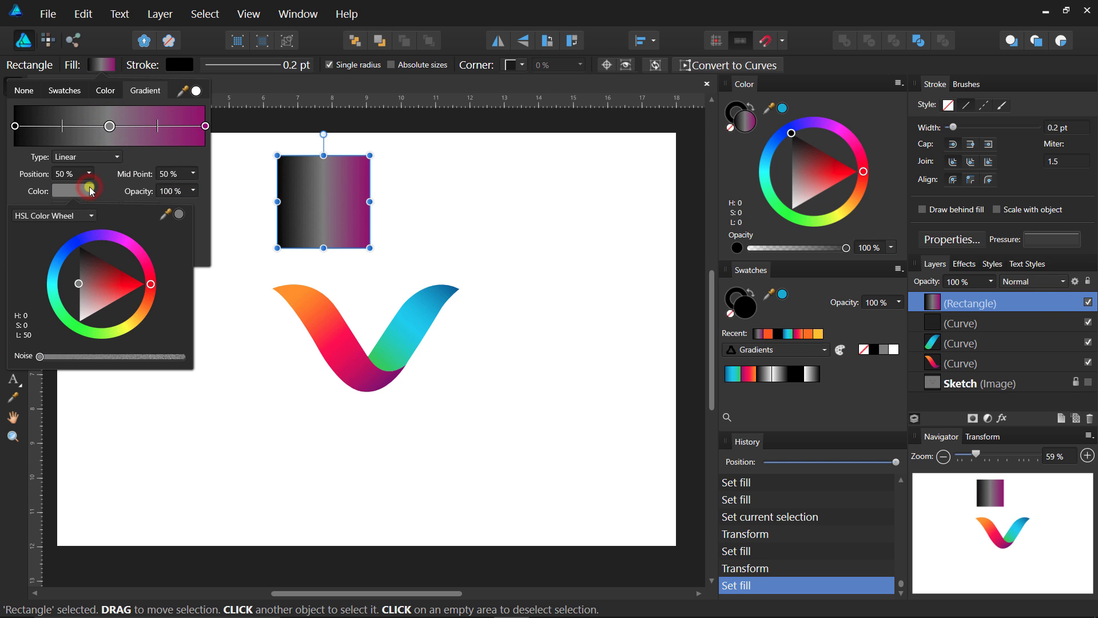
{"action": "left_click_drag", "start_coordinate": [179, 216], "coordinate": [338, 341]}
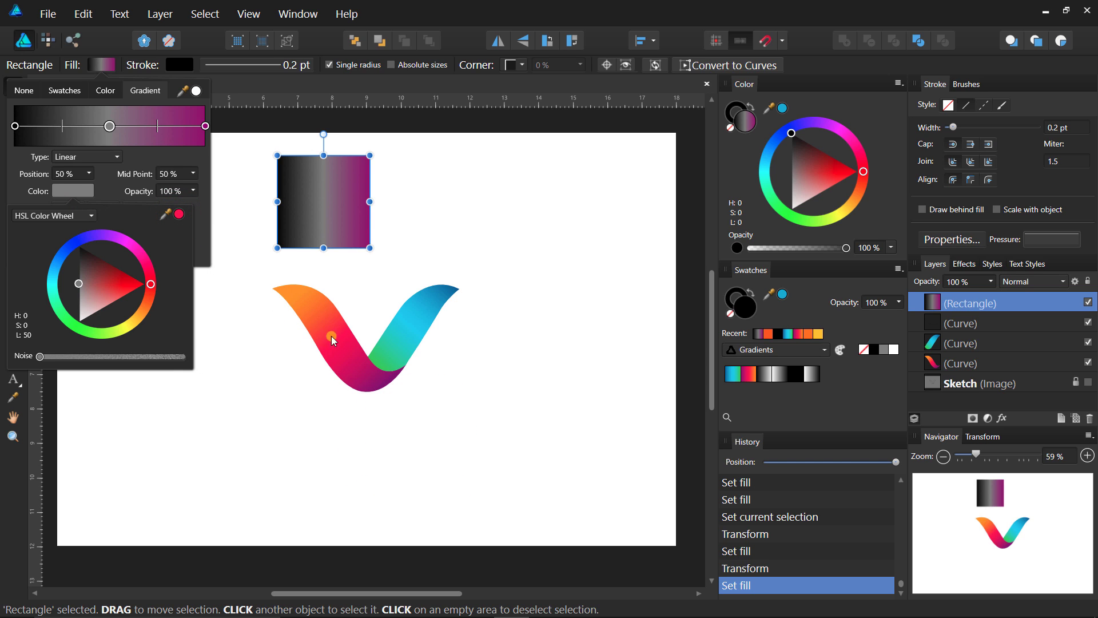
{"action": "left_click", "coordinate": [186, 225]}
{"action": "left_click", "coordinate": [179, 218]}
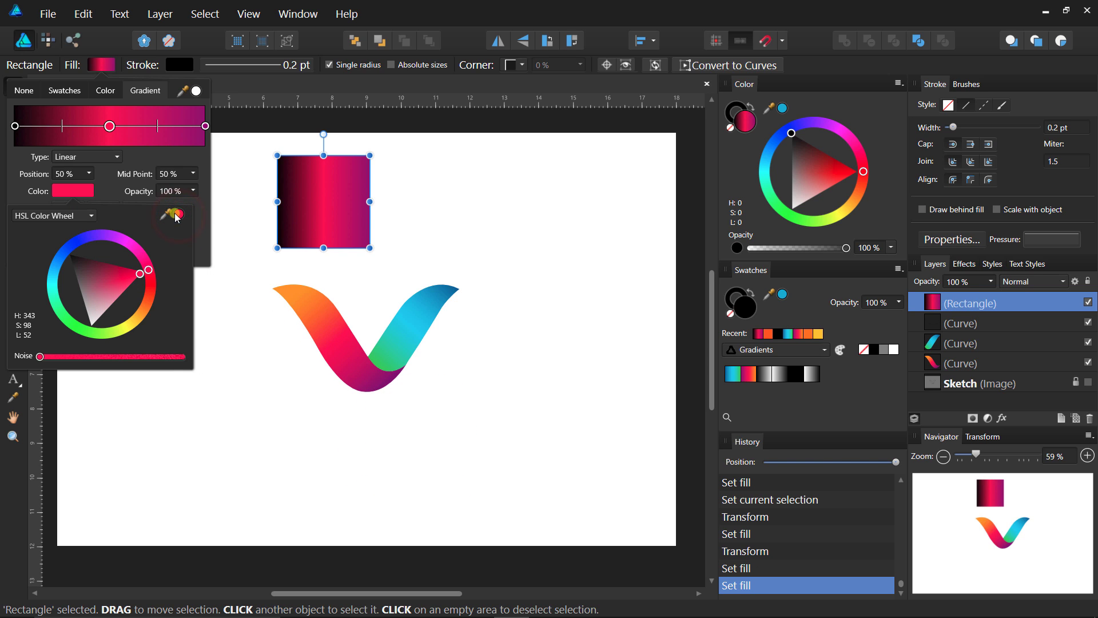
Set the gradient's black start stop to the orange (H 34, S 100, L 51) sampled from the V's left tip.
{"action": "left_click", "coordinate": [15, 126]}
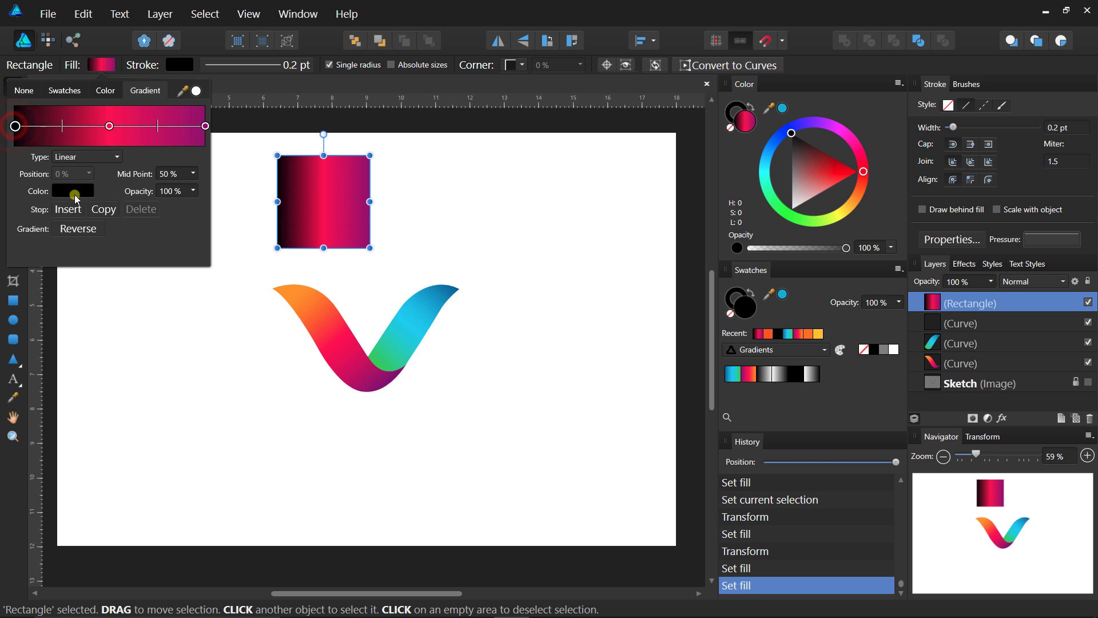
{"action": "left_click", "coordinate": [72, 191]}
{"action": "left_click_drag", "start_coordinate": [182, 217], "coordinate": [290, 290]}
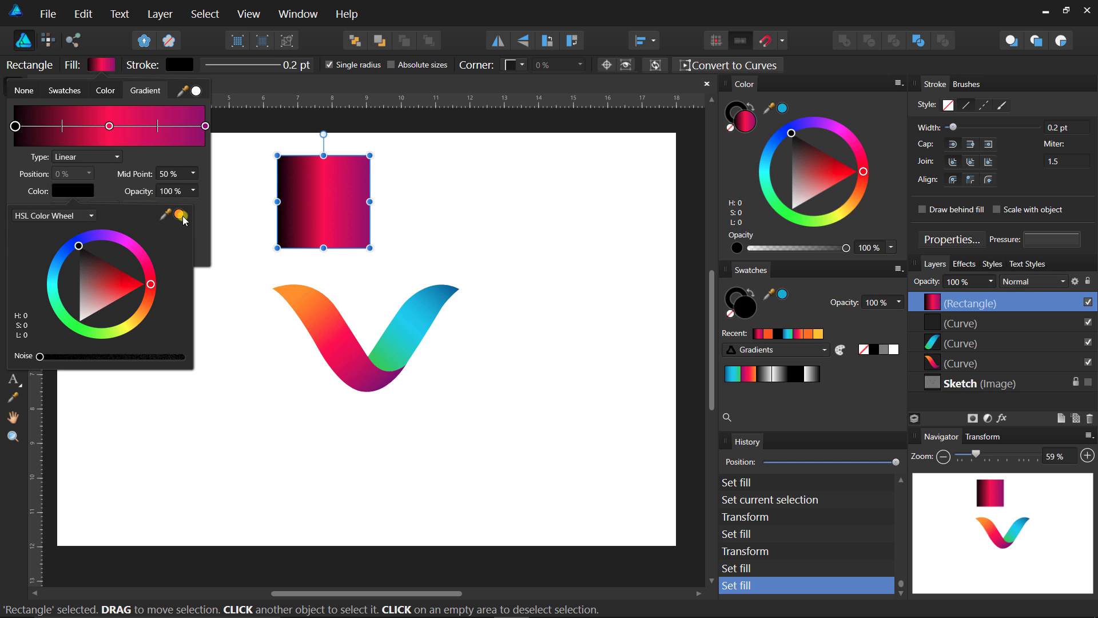
{"action": "left_click", "coordinate": [179, 215]}
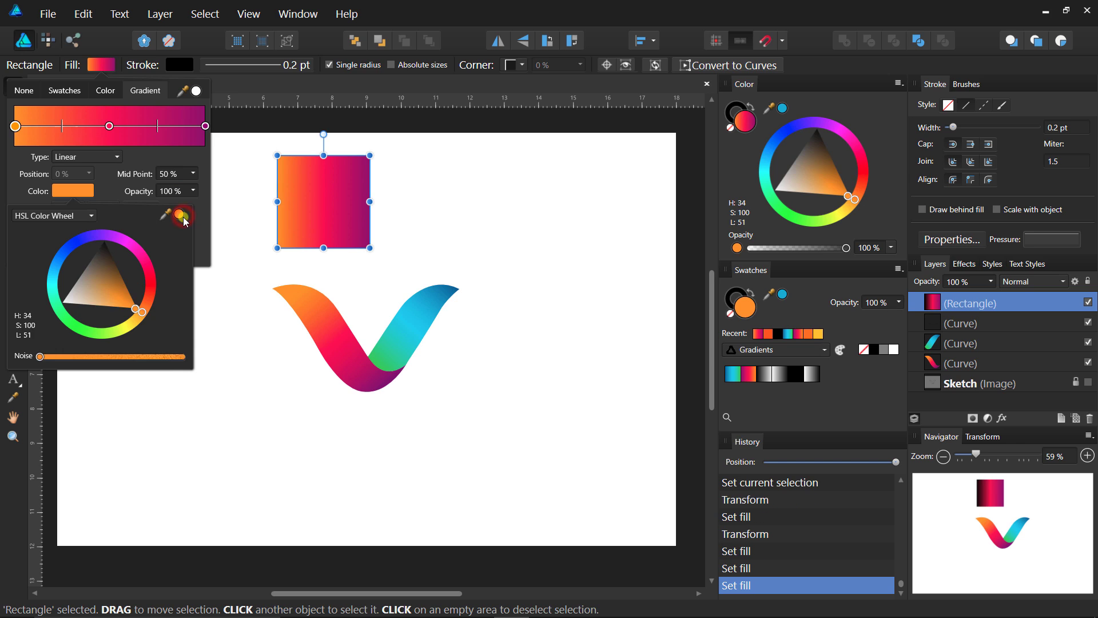
{"action": "left_click", "coordinate": [223, 227]}
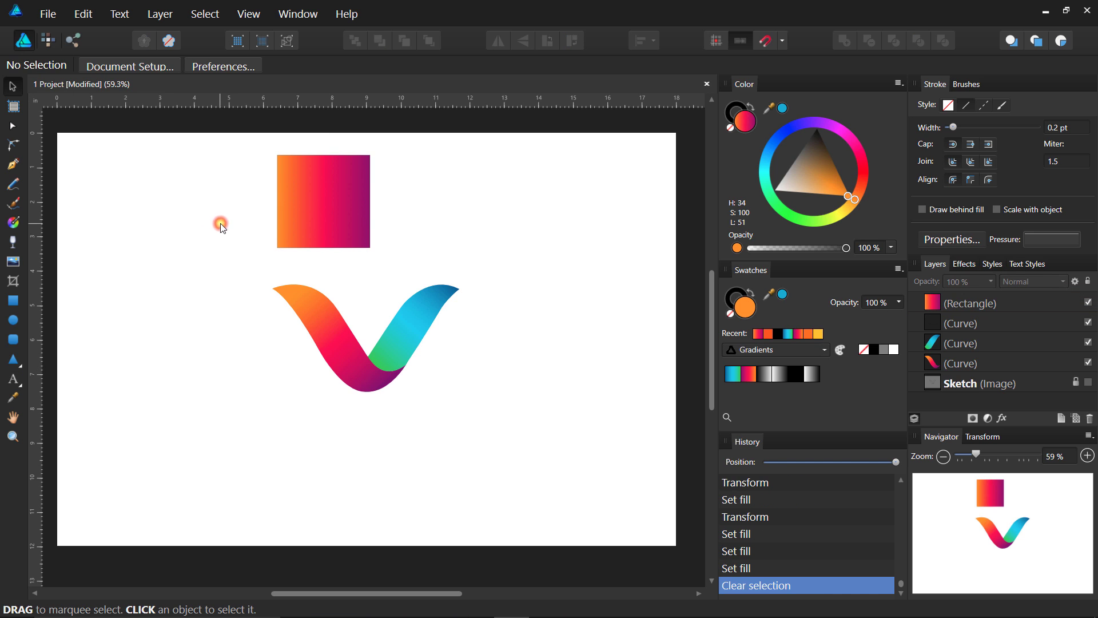
Save the square's three-colour gradient to the Gradients swatches from its fill.
{"action": "left_click", "coordinate": [318, 223]}
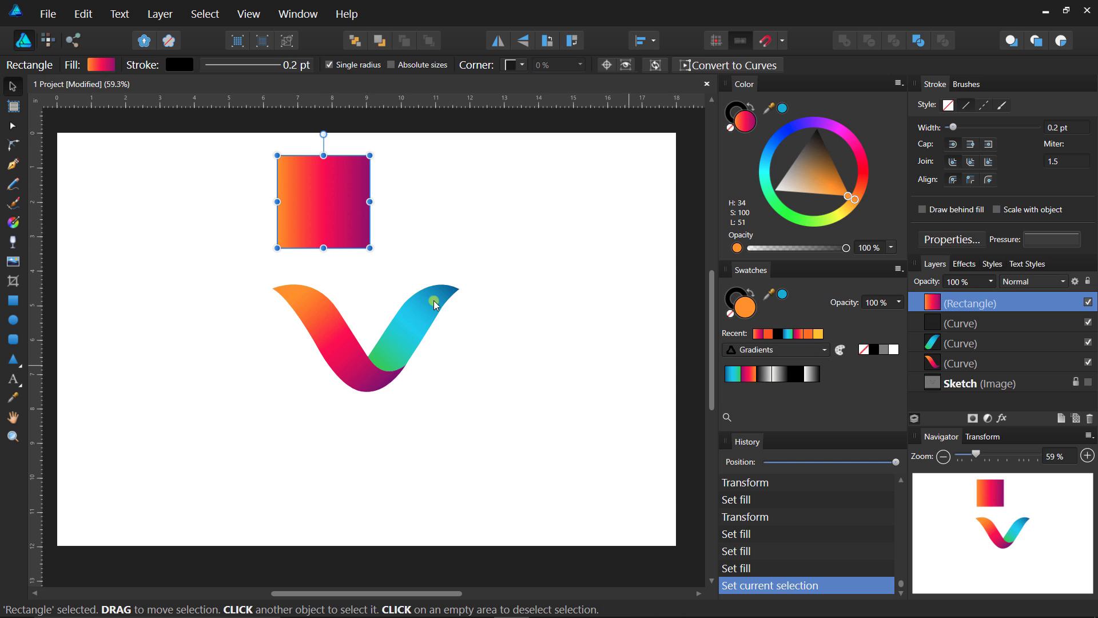
{"action": "right_click", "coordinate": [340, 225]}
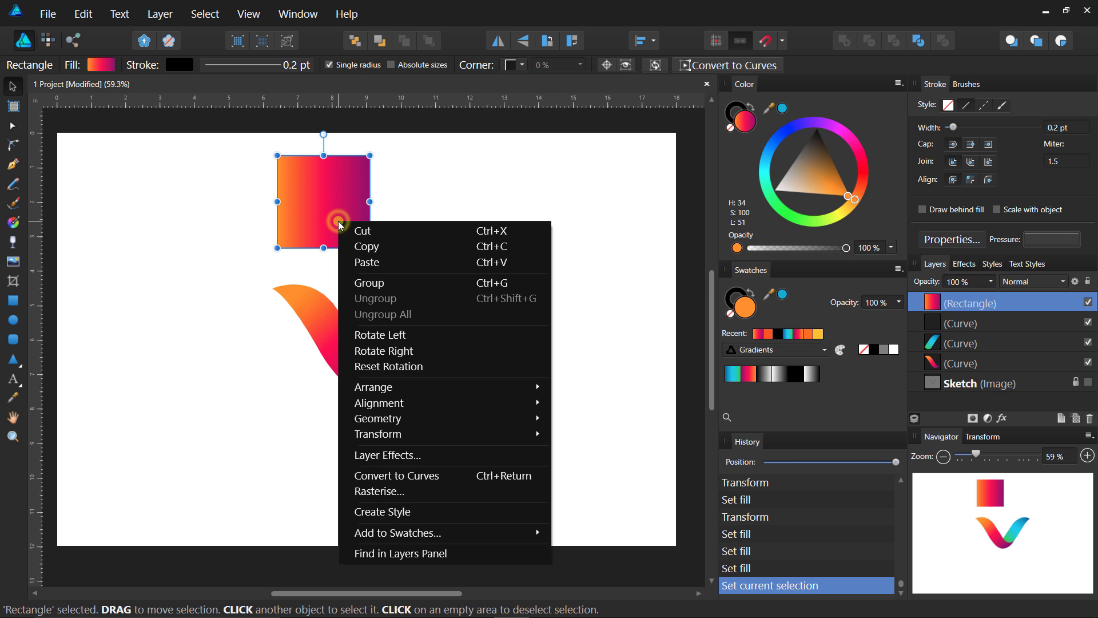
{"action": "mouse_move", "coordinate": [432, 531]}
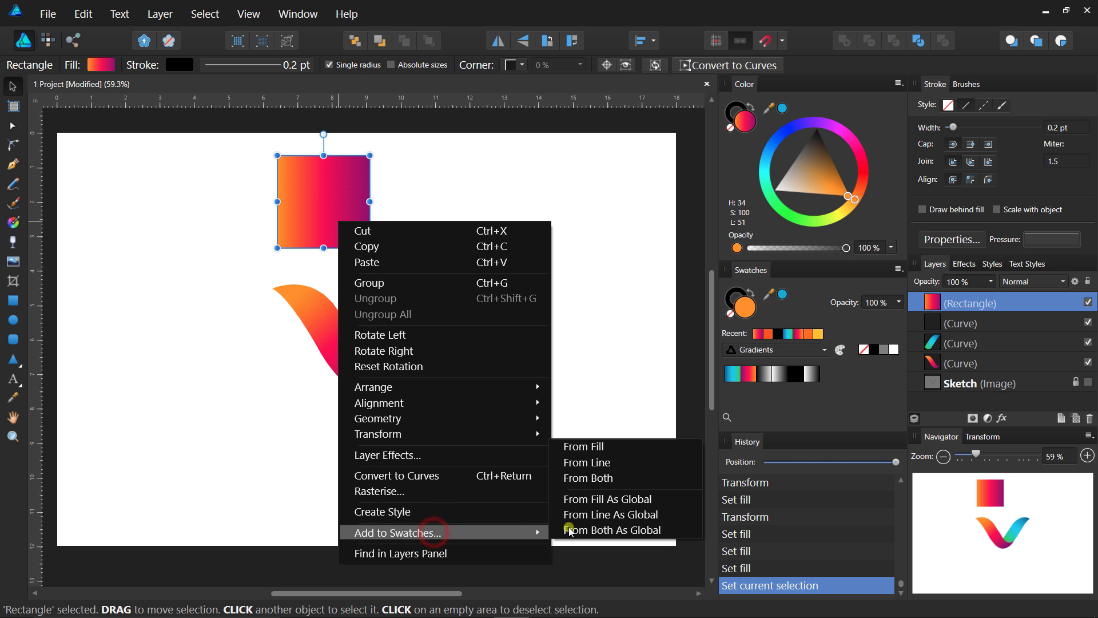
{"action": "left_click", "coordinate": [621, 450]}
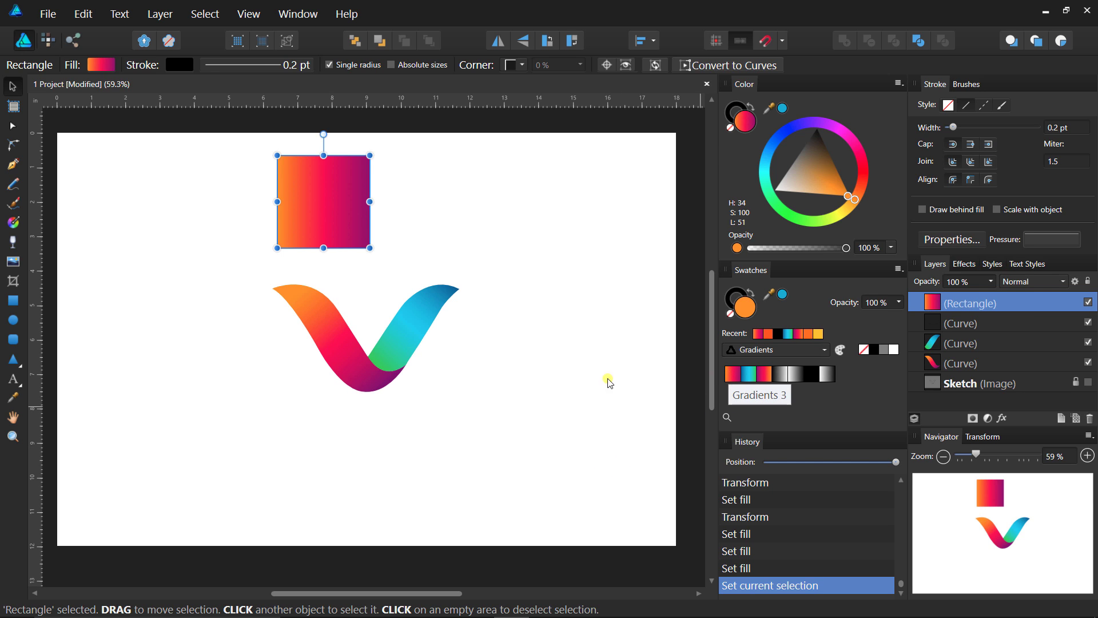
Try the saved orange-to-purple gradient swatch on the V's right arm and undo the fill.
{"action": "left_click", "coordinate": [396, 337]}
{"action": "left_click", "coordinate": [733, 375]}
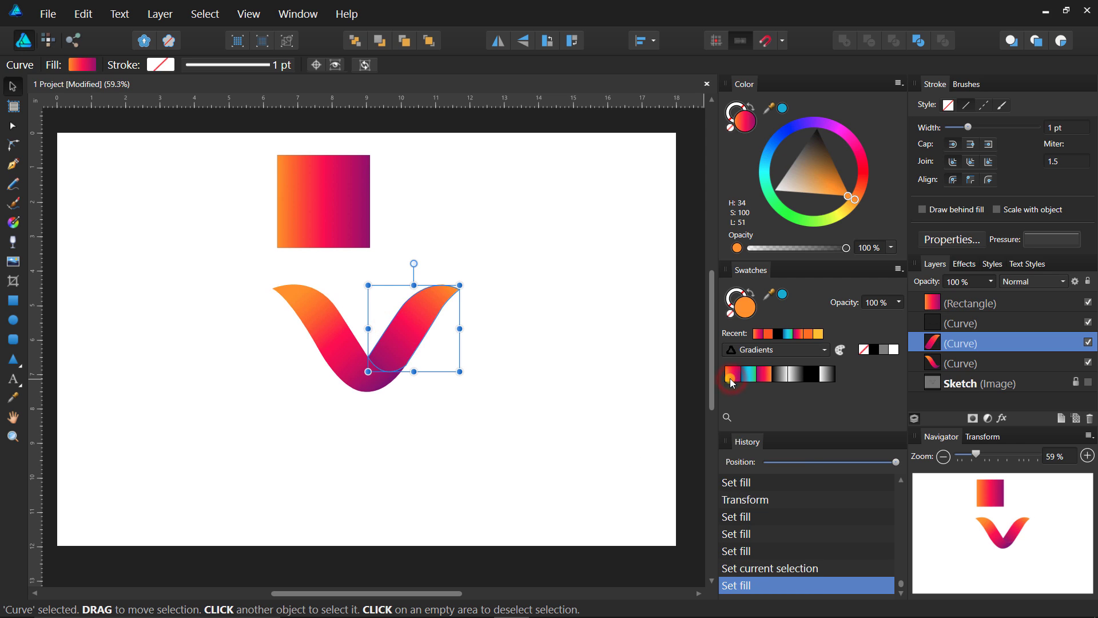
{"action": "key", "text": "ctrl+z"}
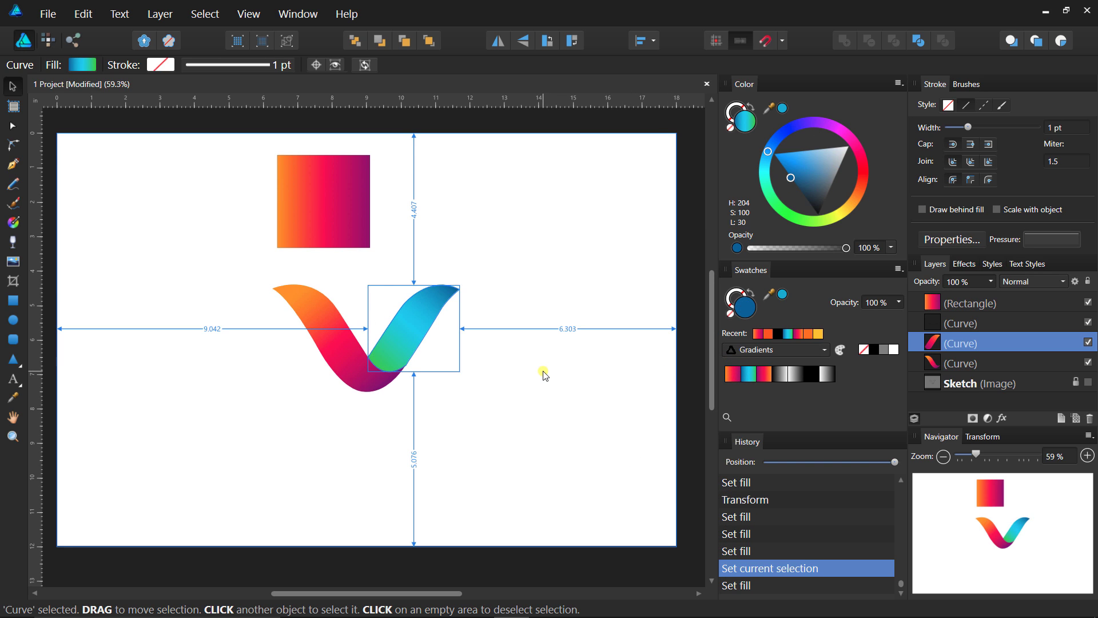
Delete the gradient square above the V.
{"action": "left_click", "coordinate": [417, 393]}
{"action": "left_click", "coordinate": [344, 218]}
{"action": "key", "text": "Delete"}
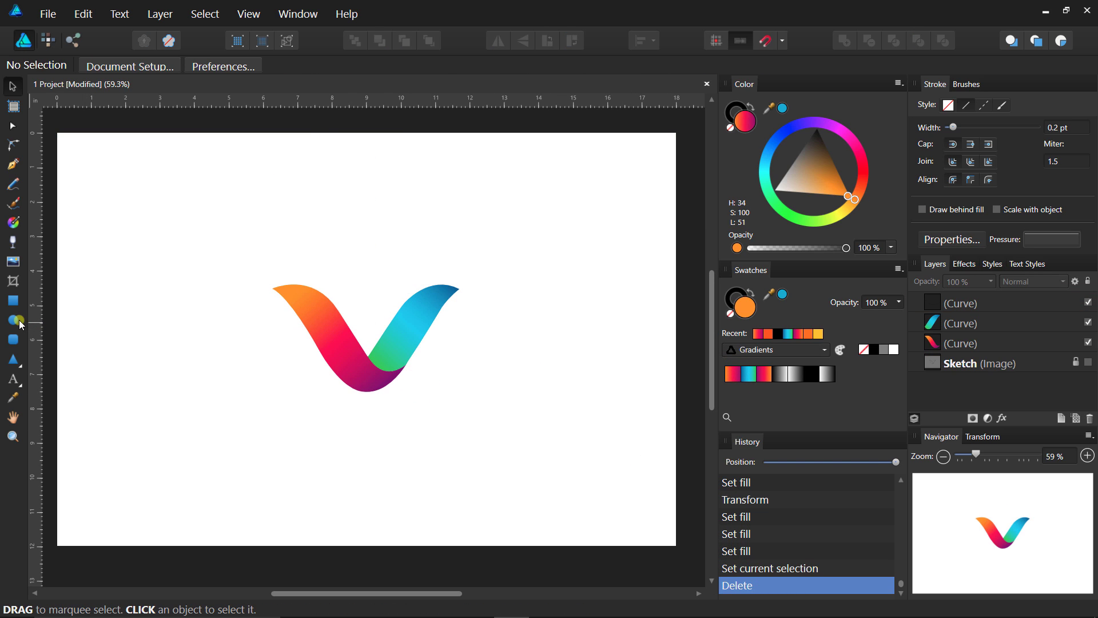
Draw a circle beside the V's right arm, roughly as tall as the logo.
{"action": "left_click", "coordinate": [13, 320]}
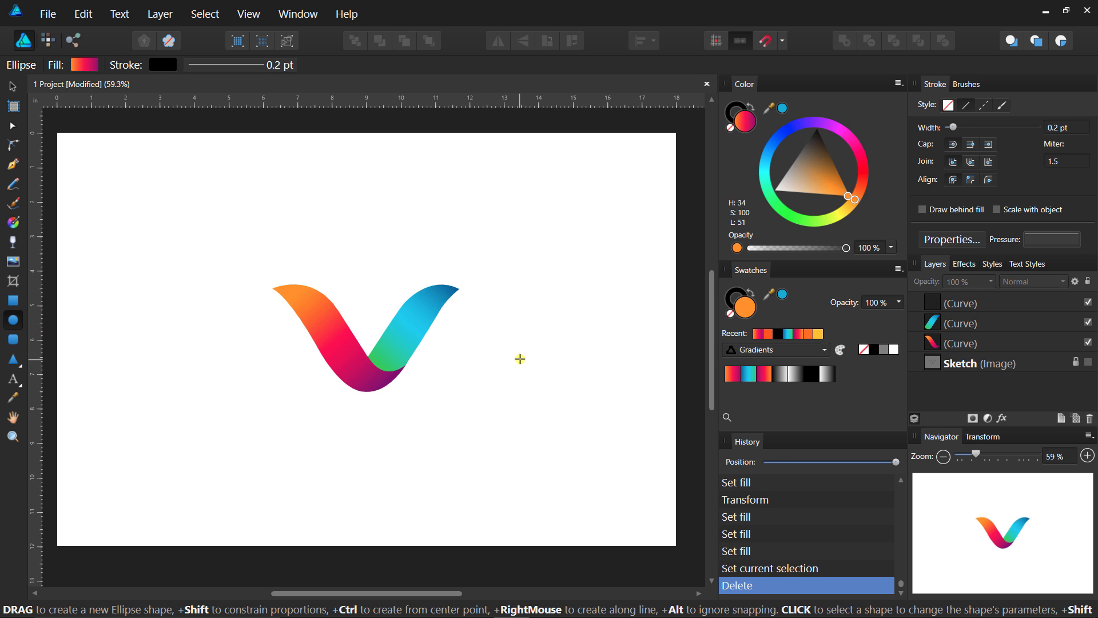
{"action": "left_click_drag", "start_coordinate": [520, 359], "coordinate": [599, 426]}
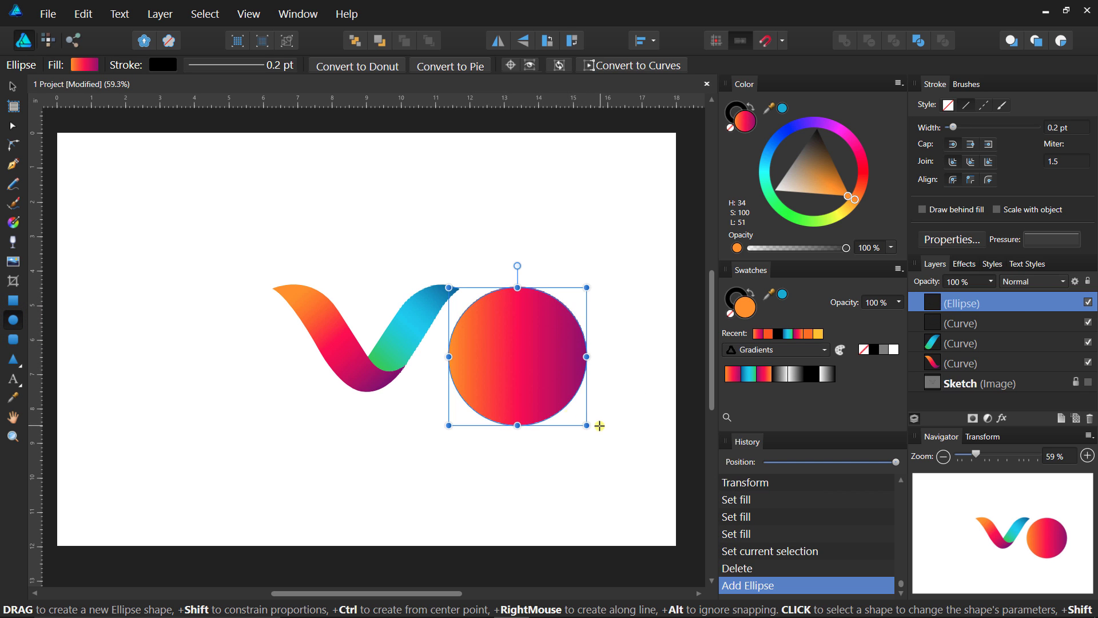
{"action": "key", "text": "v"}
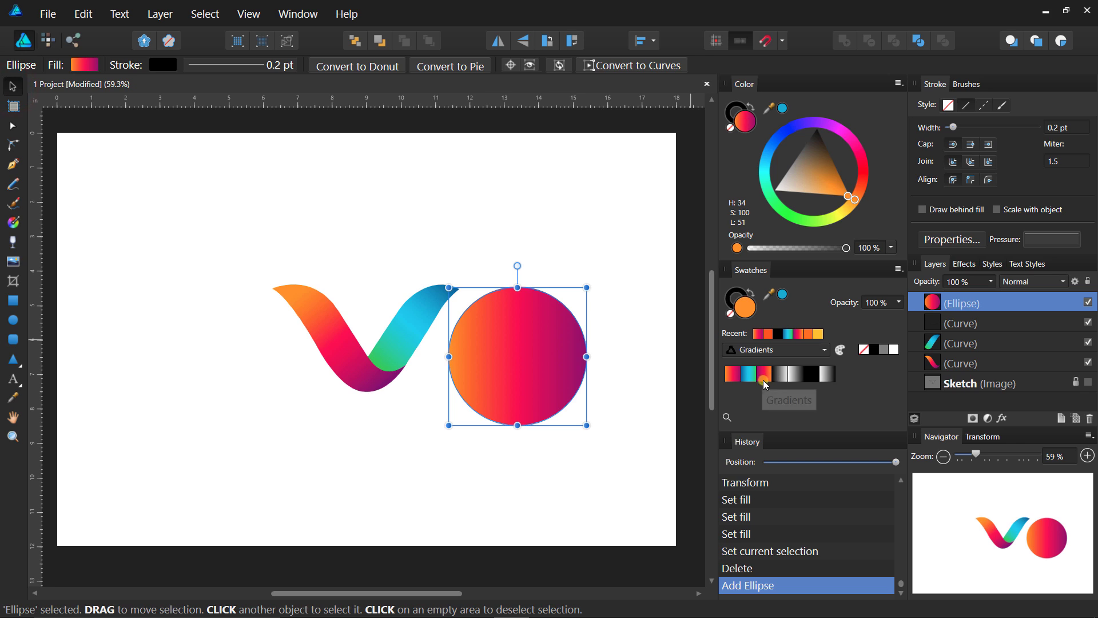
Fill the circle with the black-to-transparent gradient swatch and set the gradient type to Elliptical.
{"action": "left_click", "coordinate": [809, 379]}
{"action": "left_click", "coordinate": [81, 64]}
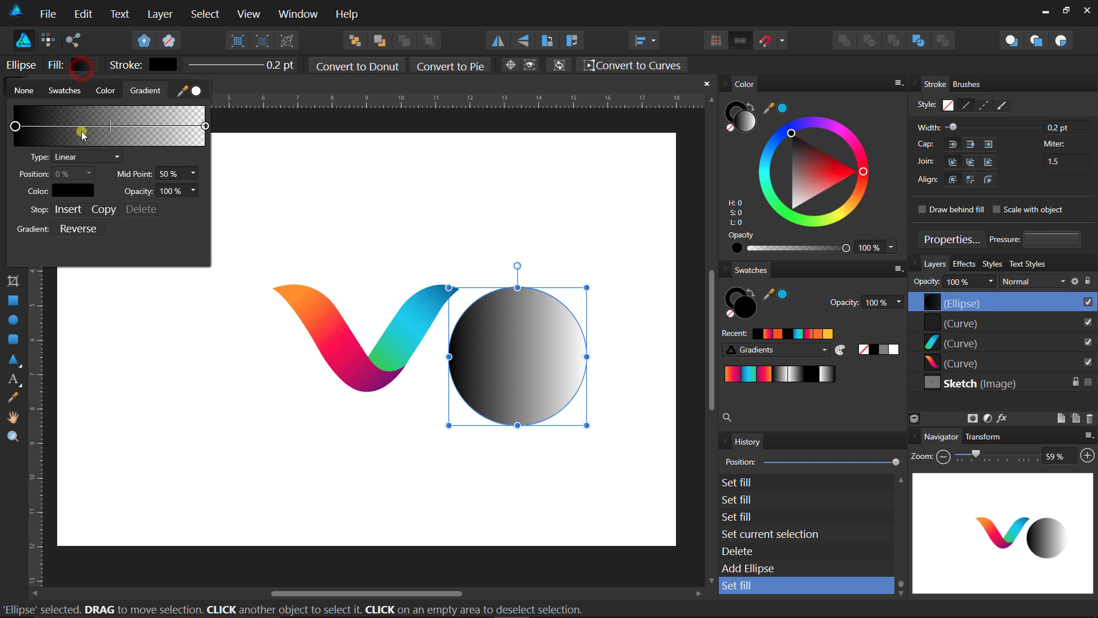
{"action": "left_click", "coordinate": [91, 156]}
{"action": "left_click", "coordinate": [89, 189]}
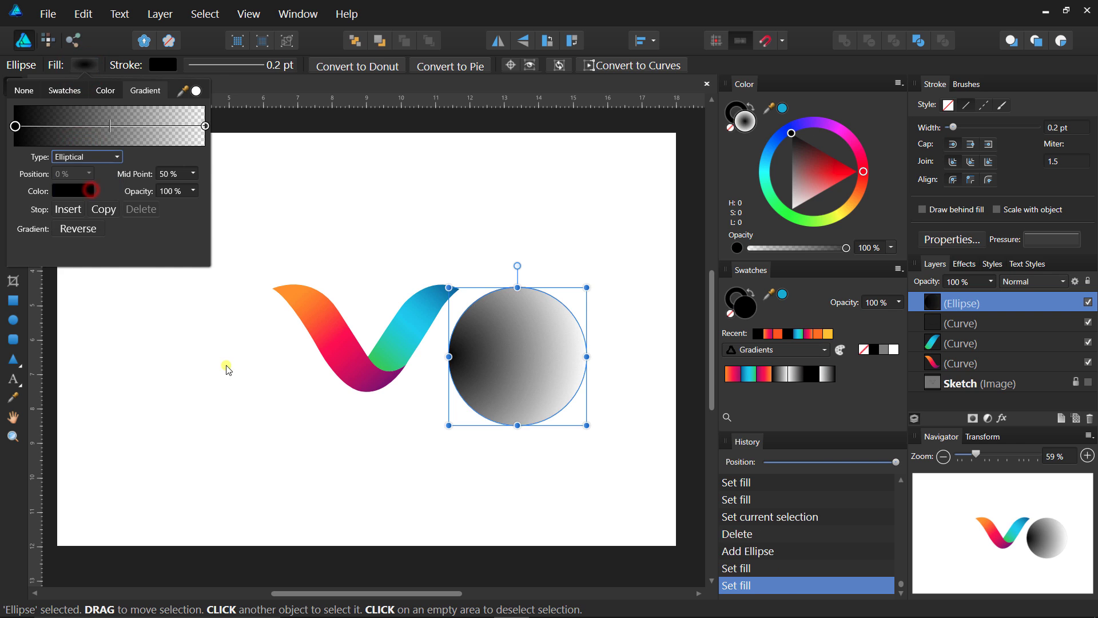
{"action": "left_click", "coordinate": [98, 315]}
Centre the elliptical gradient in the circle so black fades out evenly towards the edge.
{"action": "key", "text": "g"}
{"action": "left_click", "coordinate": [520, 357]}
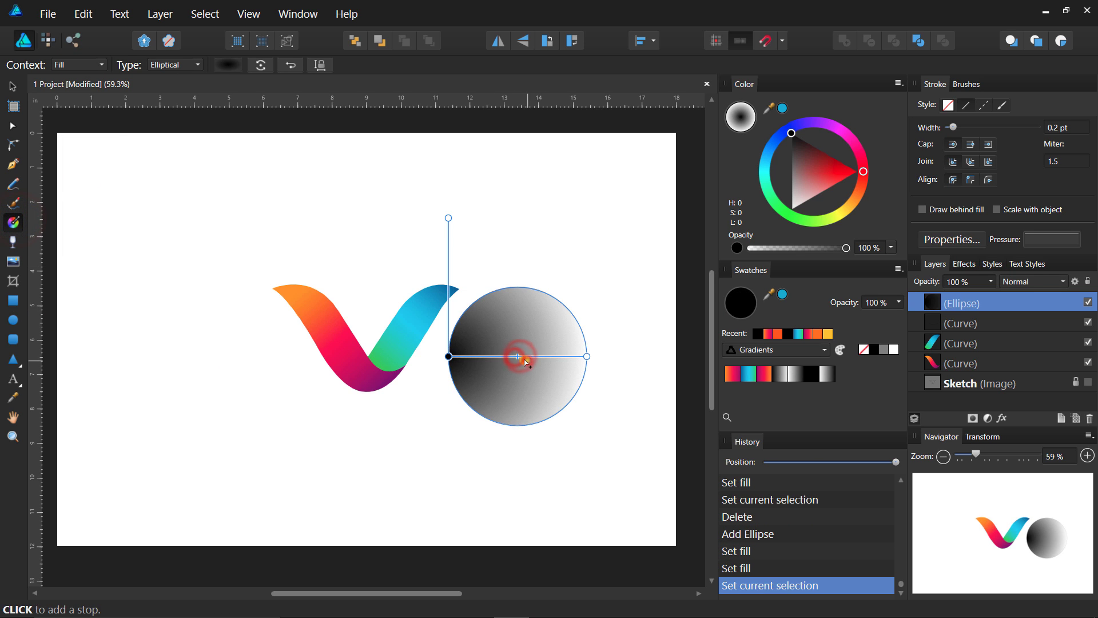
{"action": "mouse_move", "coordinate": [521, 361]}
{"action": "left_mouse_down"}
{"action": "mouse_move", "coordinate": [592, 362]}
{"action": "mouse_move", "coordinate": [515, 358]}
{"action": "left_mouse_up"}
{"action": "key", "text": "ctrl+z"}
{"action": "left_click", "coordinate": [11, 85]}
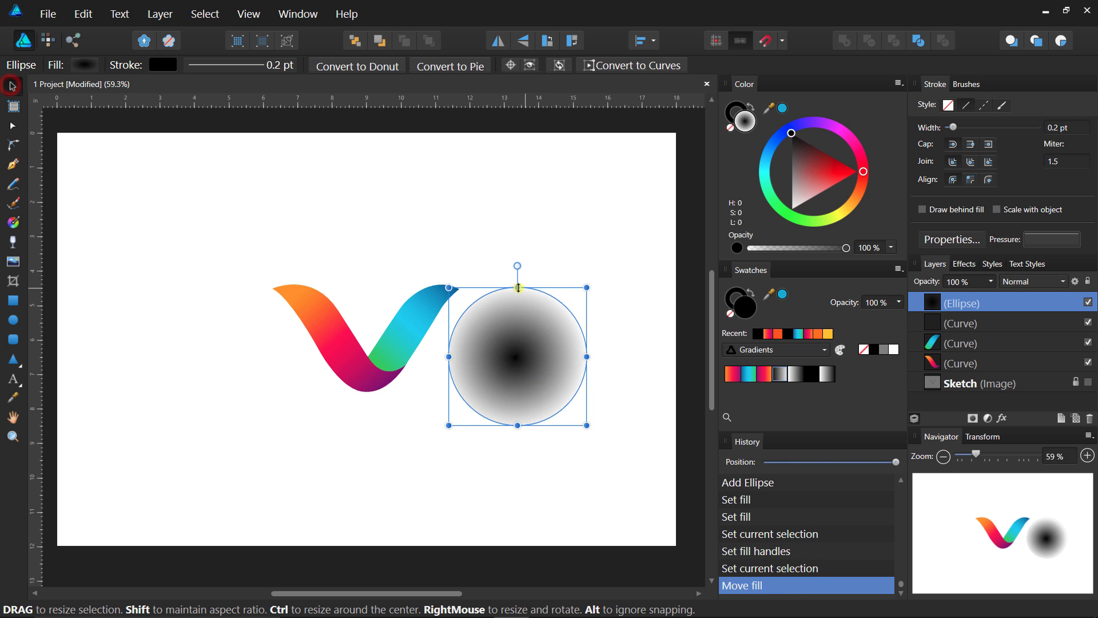
Flatten the circle from above into a thin horizontal ellipse and remove its outline.
{"action": "left_click_drag", "start_coordinate": [519, 288], "coordinate": [517, 404]}
{"action": "left_click", "coordinate": [999, 298]}
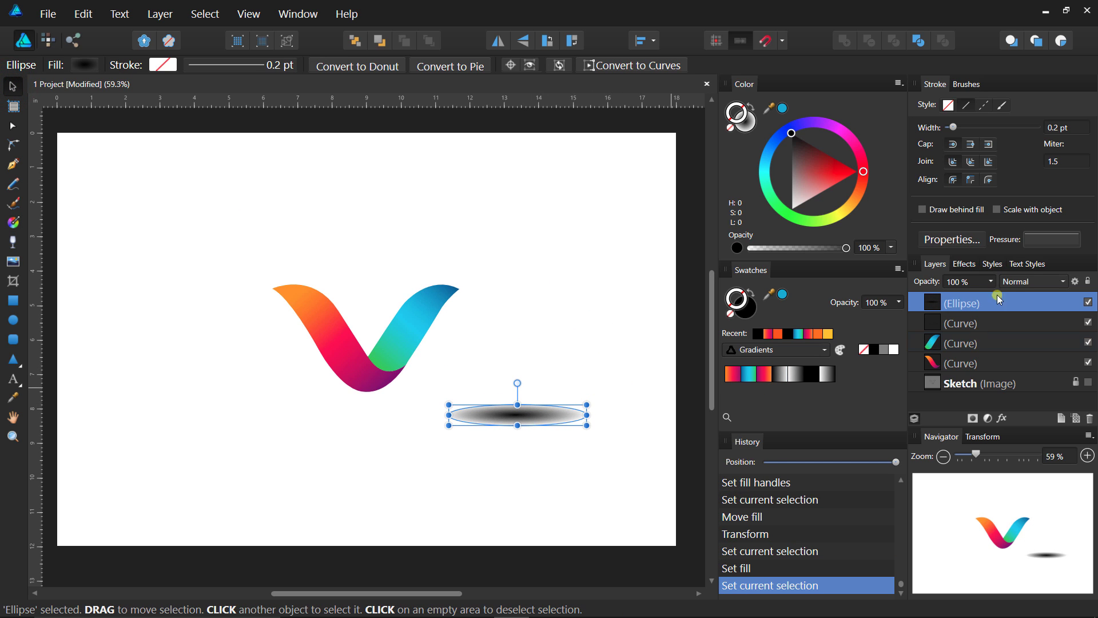
Apply a Gaussian Blur with a 36.9 px radius to the ellipse and place it under the V's bottom fold.
{"action": "left_click", "coordinate": [952, 266]}
{"action": "left_click", "coordinate": [933, 305]}
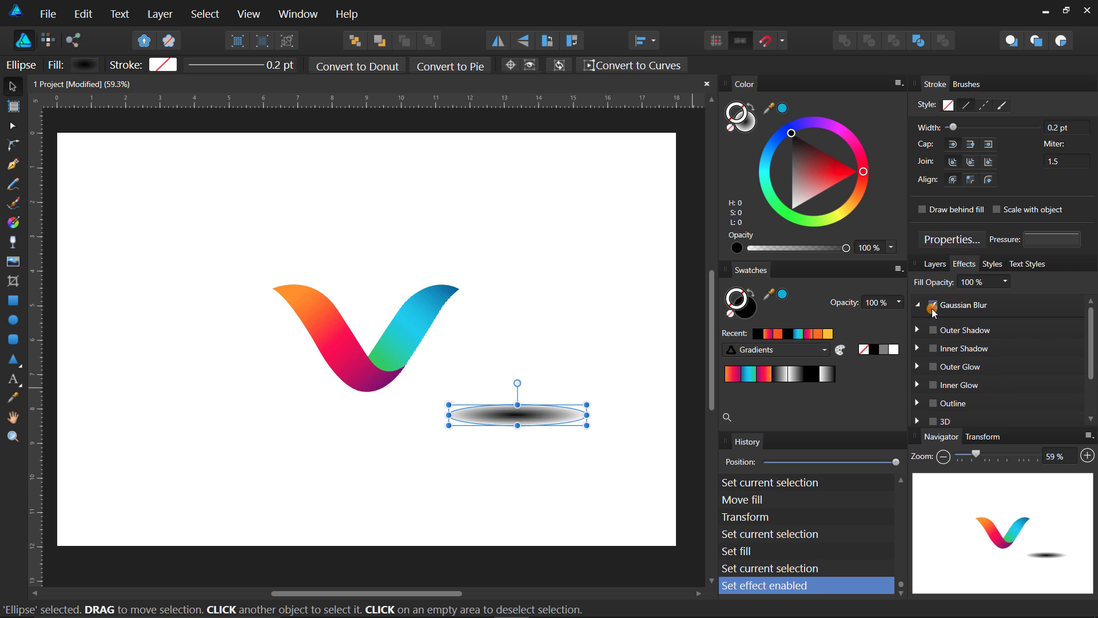
{"action": "left_click_drag", "start_coordinate": [960, 338], "coordinate": [1000, 338]}
{"action": "left_click", "coordinate": [561, 455]}
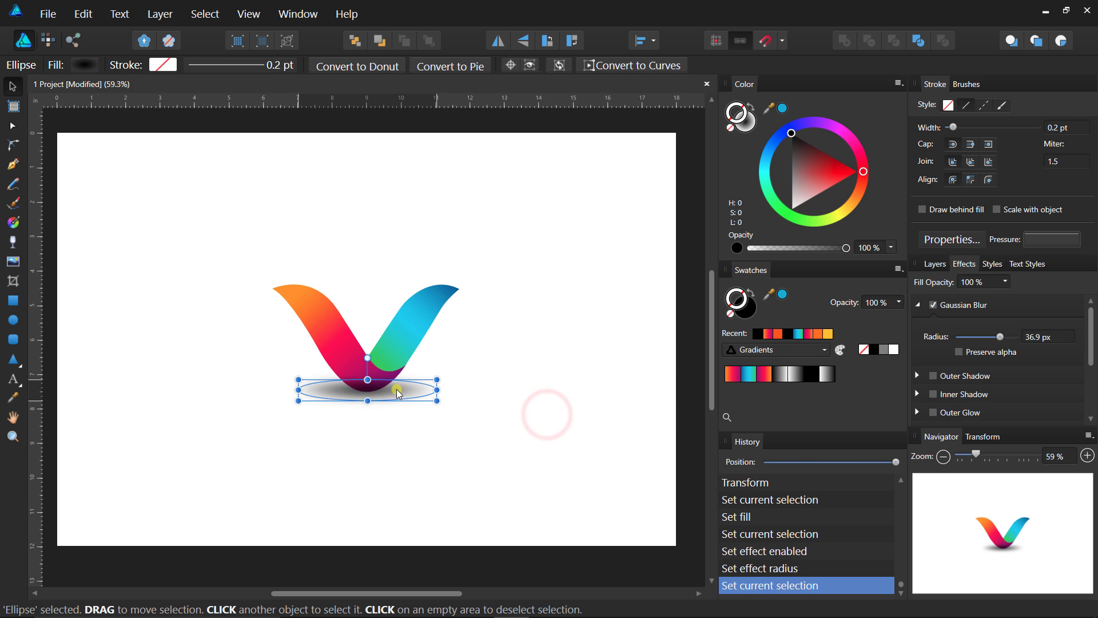
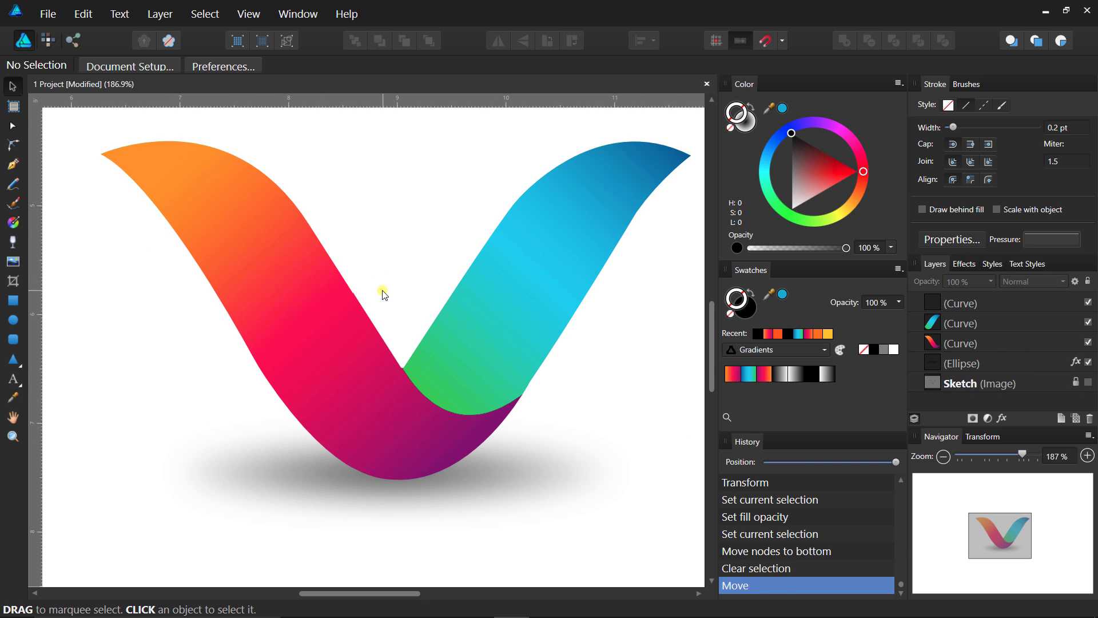
Draw a closed Pen shape around the upper end of the V's left arm, with its lower edge curving across the arm.
{"action": "left_click_drag", "start_coordinate": [377, 343], "coordinate": [403, 349]}
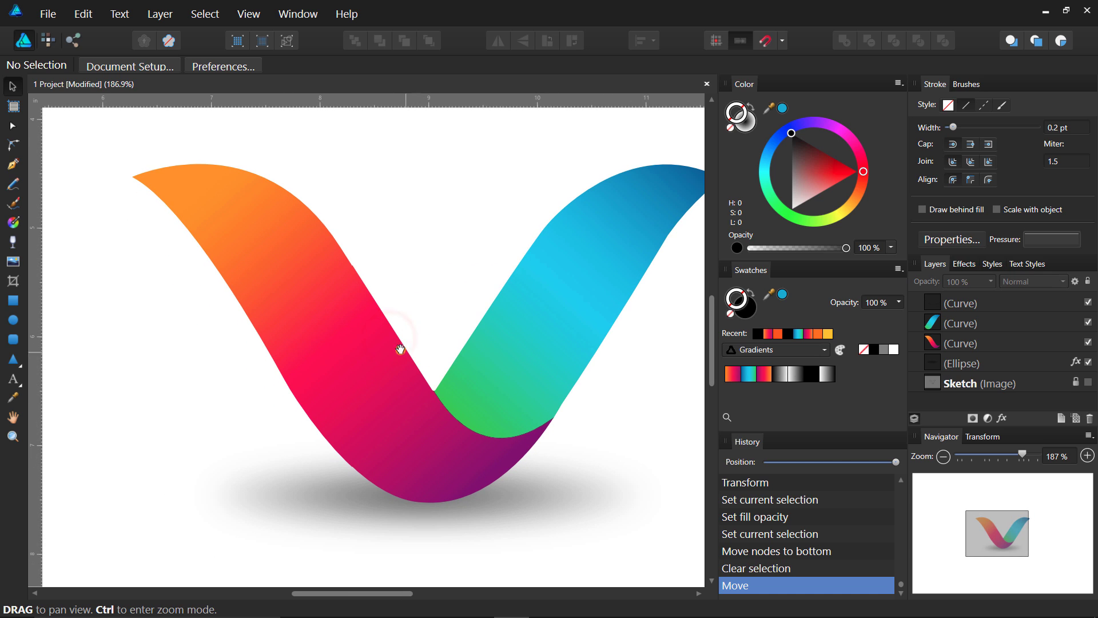
{"action": "left_click", "coordinate": [13, 168]}
{"action": "left_click", "coordinate": [185, 245]}
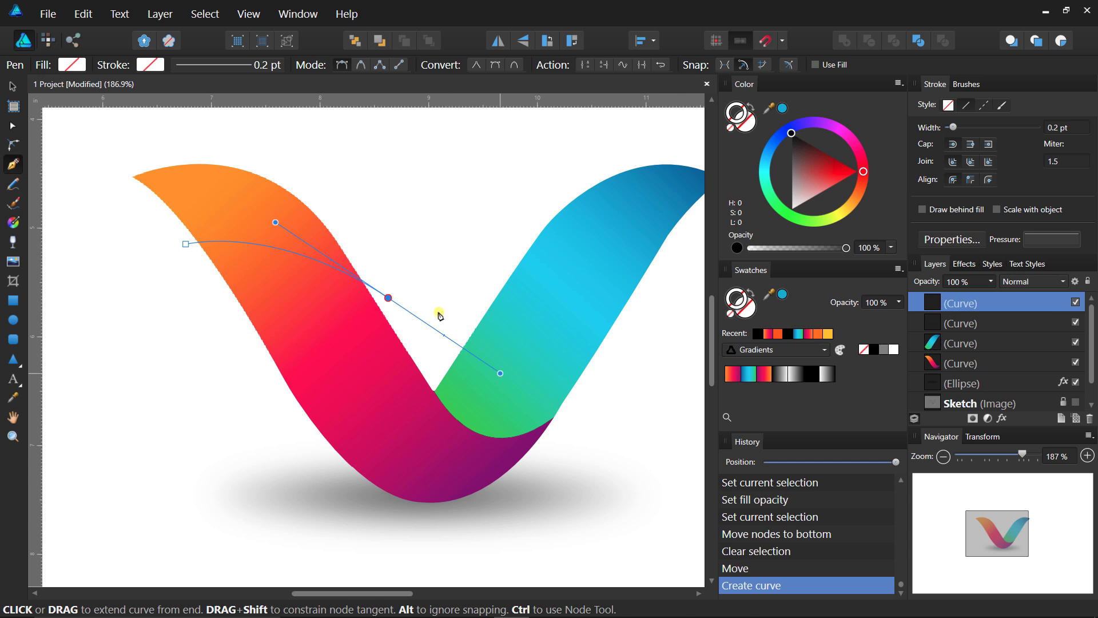
{"action": "left_click", "coordinate": [388, 298]}
{"action": "left_click", "coordinate": [370, 218]}
{"action": "left_click", "coordinate": [167, 136]}
{"action": "left_click", "coordinate": [109, 189]}
{"action": "left_click", "coordinate": [164, 243]}
{"action": "left_click", "coordinate": [186, 245]}
{"action": "left_click", "coordinate": [187, 250]}
{"action": "left_click", "coordinate": [13, 85]}
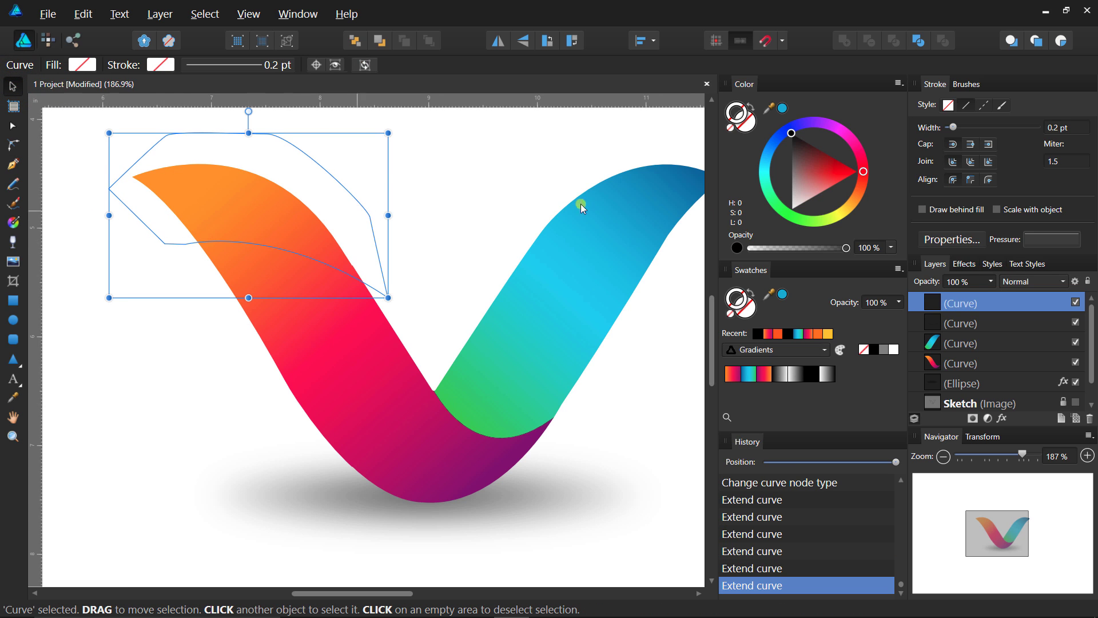
Fill the new pen shape with bright green (H 136, S 100, L 50).
{"action": "left_click", "coordinate": [781, 208]}
{"action": "left_click", "coordinate": [314, 286], "text": "shift"}
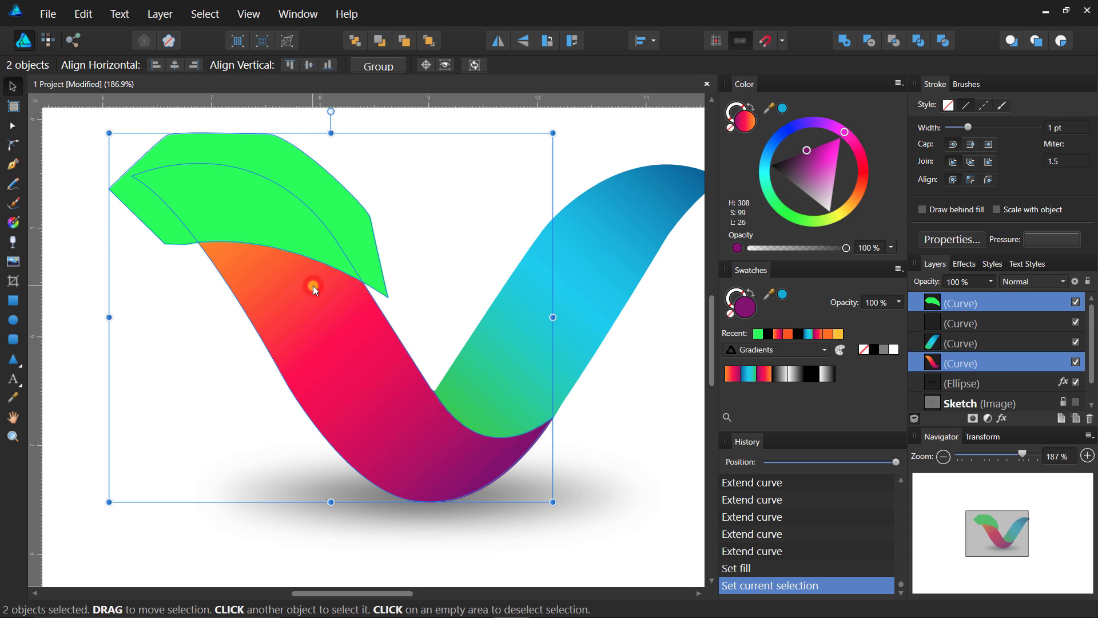
{"action": "left_click", "coordinate": [271, 272]}
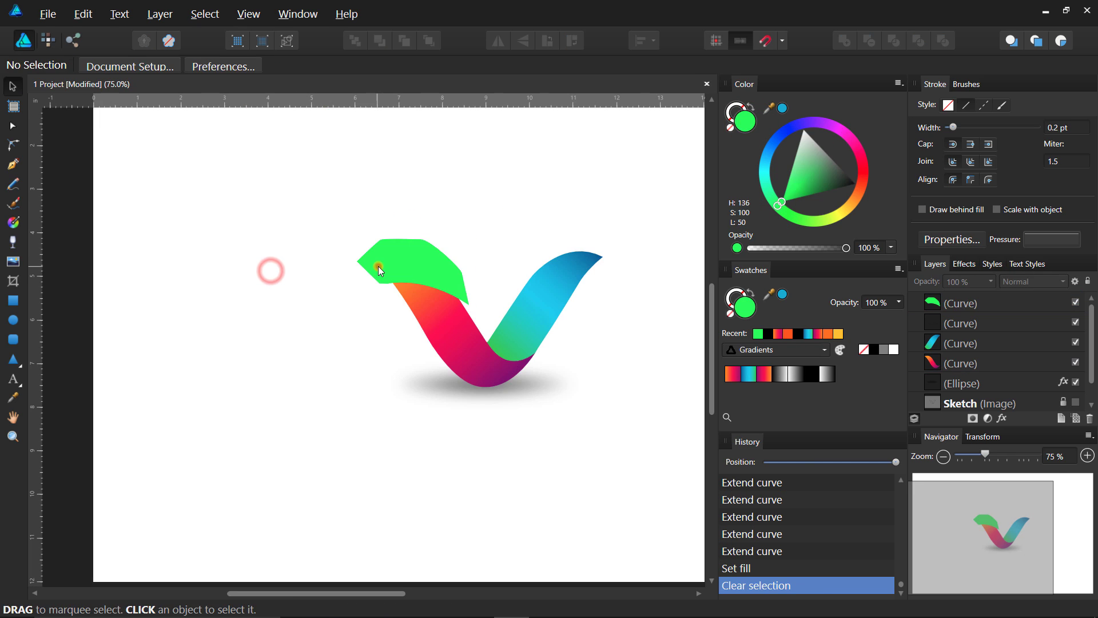
Duplicate the green shape and the left arm into the empty area beside the V, and delete the original green shape.
{"action": "left_click", "coordinate": [377, 267]}
{"action": "left_click", "coordinate": [437, 320], "text": "shift"}
{"action": "left_click_drag", "start_coordinate": [455, 318], "coordinate": [242, 318]}
{"action": "left_click", "coordinate": [323, 305]}
{"action": "left_click", "coordinate": [421, 264]}
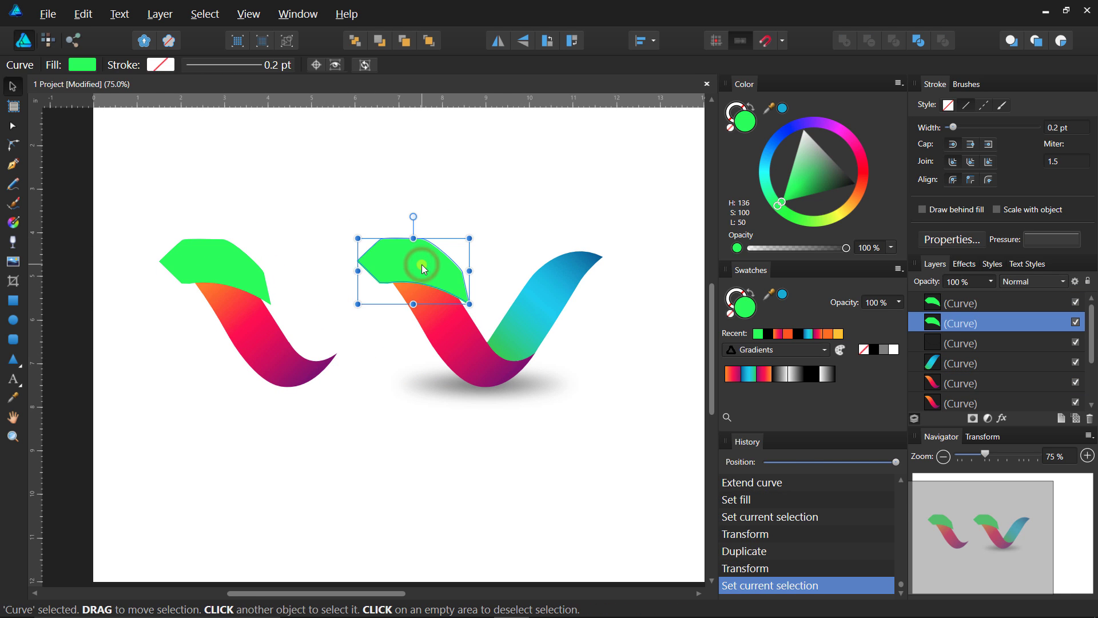
{"action": "key", "text": "Delete"}
Divide the copied left arm with the green shape lying over it.
{"action": "left_click_drag", "start_coordinate": [287, 244], "coordinate": [159, 344]}
{"action": "left_click", "coordinate": [199, 264]}
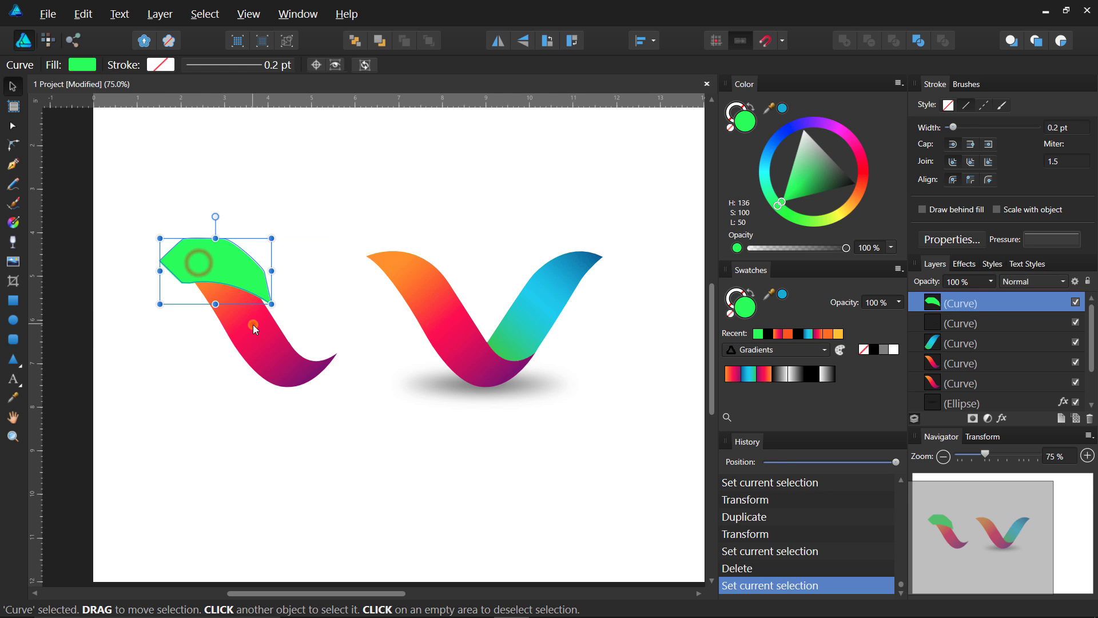
{"action": "left_click", "coordinate": [253, 326], "text": "shift"}
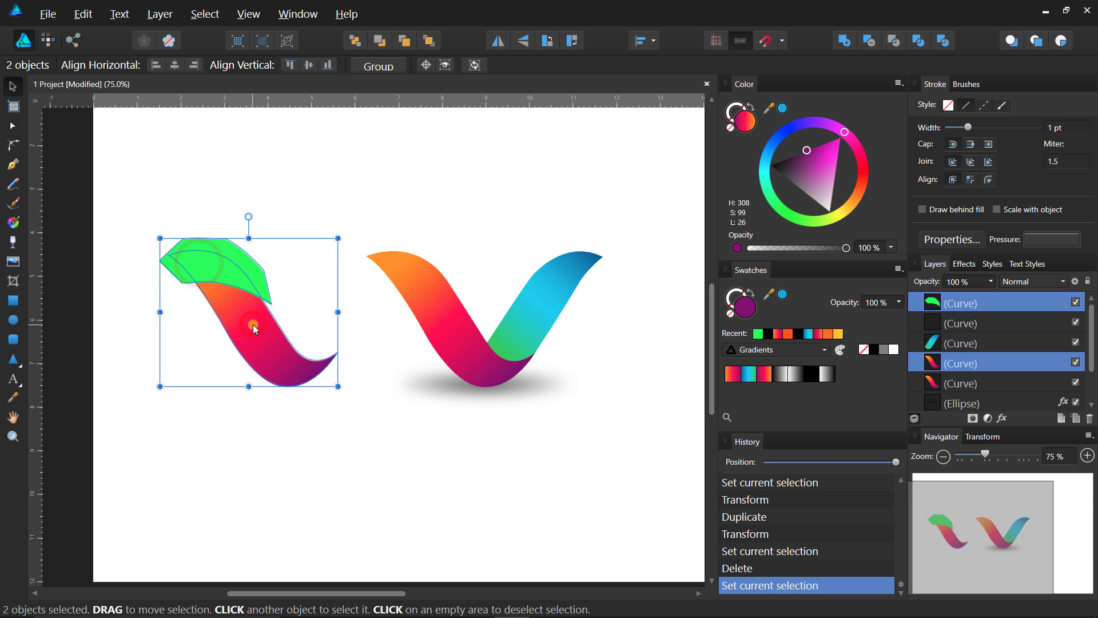
{"action": "left_click", "coordinate": [921, 42]}
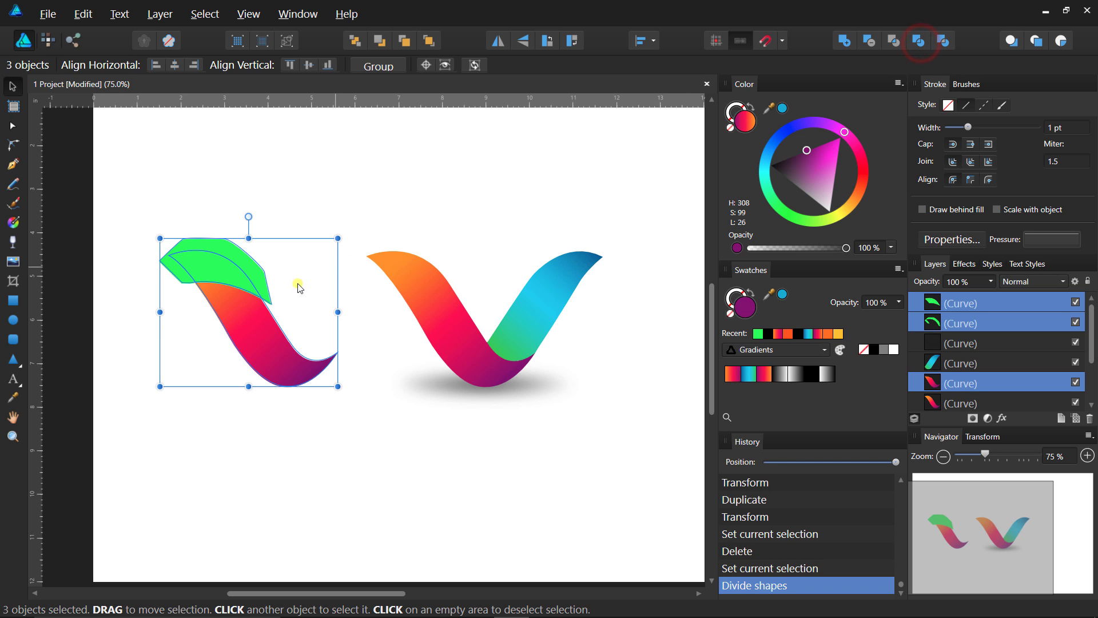
Delete the lower arm piece and the outer green leftover, keeping only the green arm tip.
{"action": "right_click", "coordinate": [228, 304]}
{"action": "left_click", "coordinate": [195, 342]}
{"action": "left_click", "coordinate": [234, 321]}
{"action": "key", "text": "Delete"}
{"action": "left_click", "coordinate": [242, 277]}
{"action": "left_click", "coordinate": [251, 271]}
{"action": "key", "text": "Delete"}
Move the green tip piece onto the V and align it exactly with the left arm's upper end.
{"action": "left_click_drag", "start_coordinate": [216, 283], "coordinate": [547, 319]}
{"action": "key", "text": "ctrl+space"}
{"action": "left_click_drag", "start_coordinate": [283, 308], "coordinate": [287, 307]}
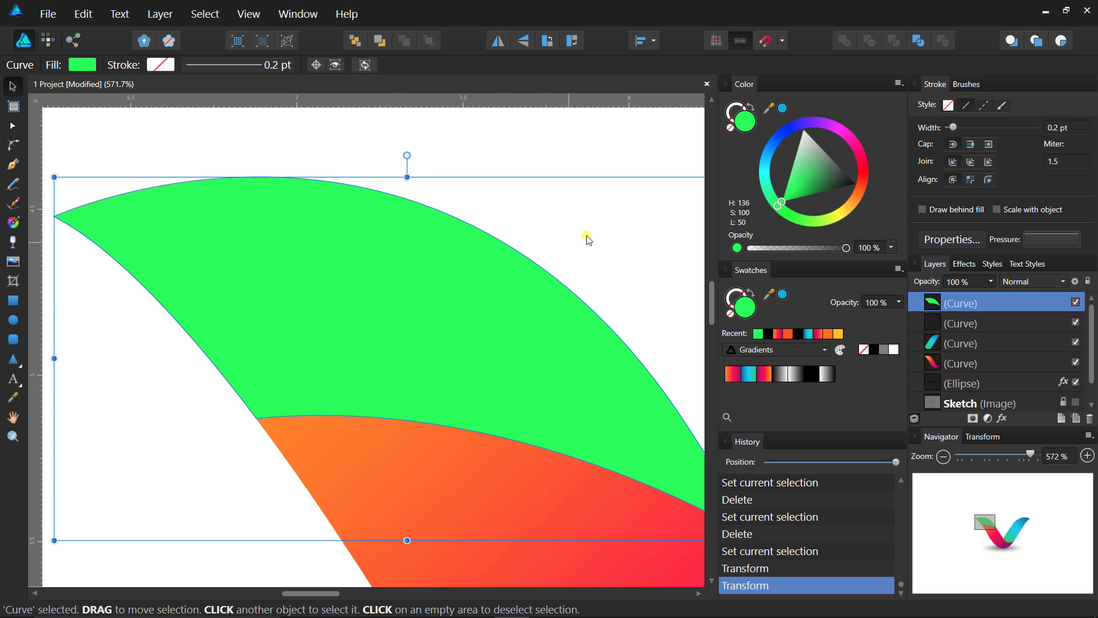
{"action": "left_click", "coordinate": [586, 239]}
{"action": "left_click_drag", "start_coordinate": [591, 388], "coordinate": [293, 310]}
Fill the green tip piece with the white-to-transparent gradient swatch, running the gradient diagonally down across the left arm.
{"action": "left_click", "coordinate": [293, 310]}
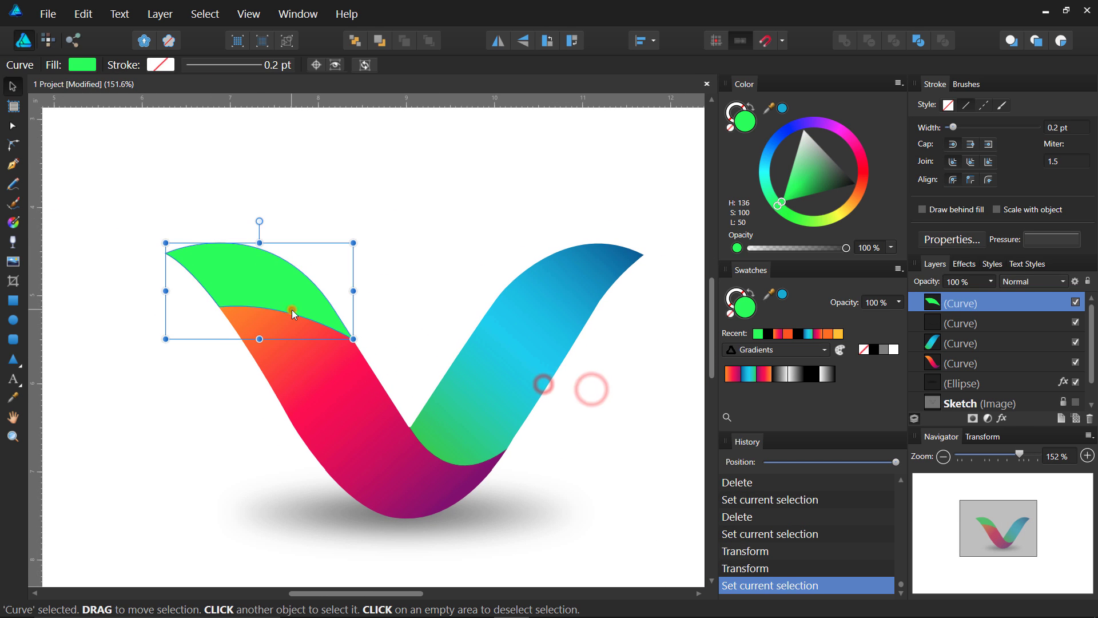
{"action": "left_click", "coordinate": [826, 373]}
{"action": "left_click", "coordinate": [12, 223]}
{"action": "left_click_drag", "start_coordinate": [210, 216], "coordinate": [299, 394]}
{"action": "left_click", "coordinate": [12, 86]}
{"action": "left_click", "coordinate": [279, 189]}
Set the blend mode of the white-to-transparent piece on the left arm's tip to Overlay.
{"action": "left_click", "coordinate": [283, 272]}
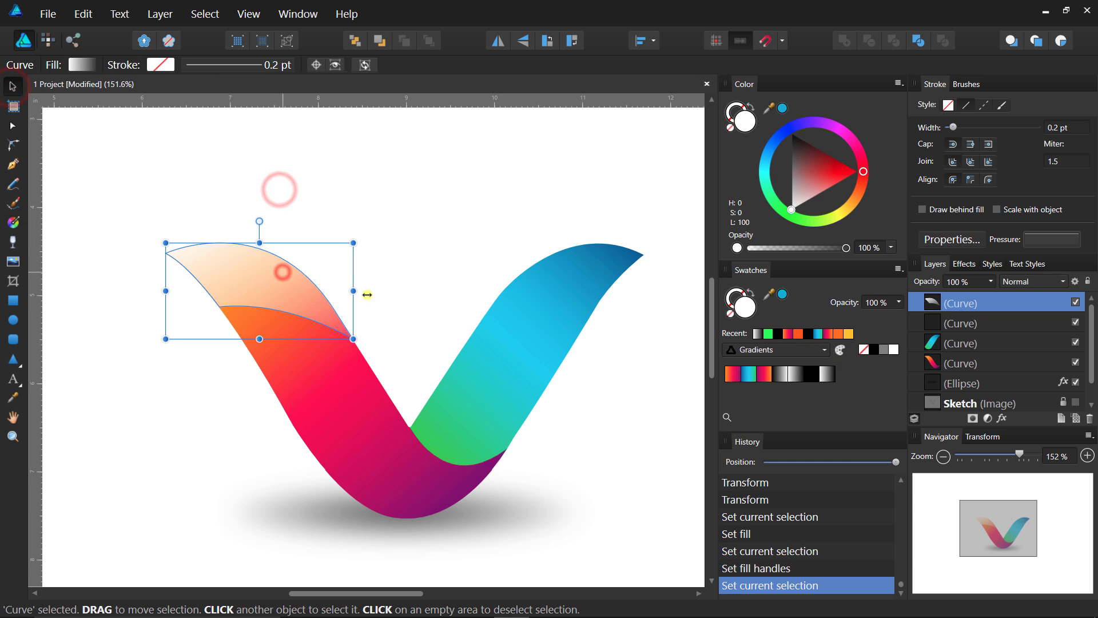
{"action": "left_click", "coordinate": [309, 291]}
{"action": "left_click", "coordinate": [1034, 282]}
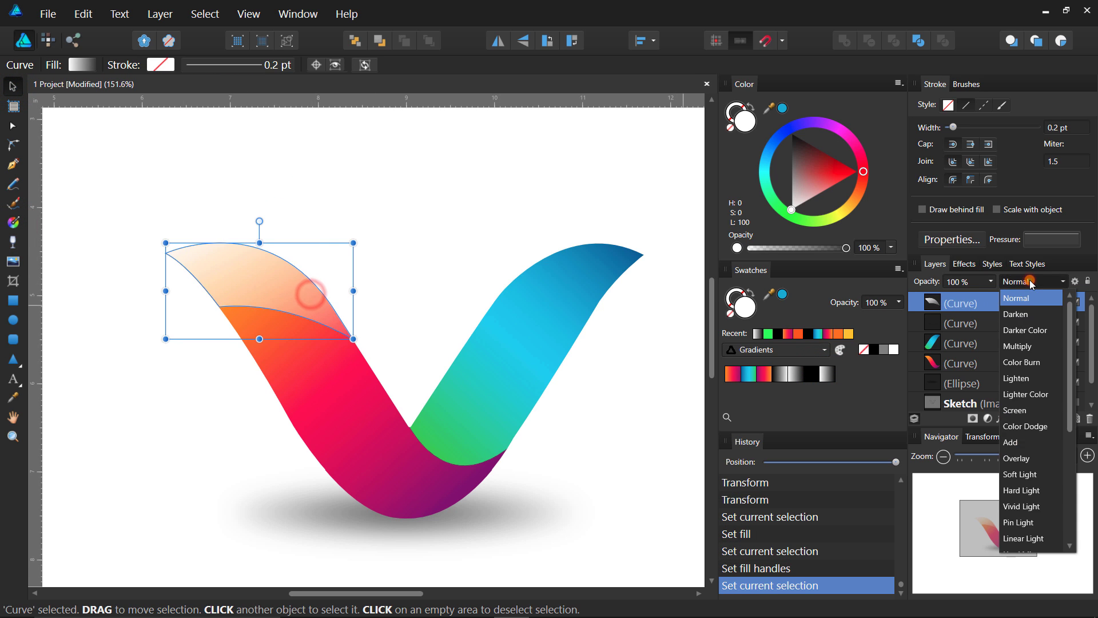
{"action": "left_click", "coordinate": [1027, 458]}
Stretch the tip piece's gradient diagonally from above the tip to below the V and shift its midpoint closer to the tip.
{"action": "key", "text": "g"}
{"action": "left_click_drag", "start_coordinate": [256, 246], "coordinate": [553, 544]}
{"action": "left_click_drag", "start_coordinate": [398, 366], "coordinate": [375, 334]}
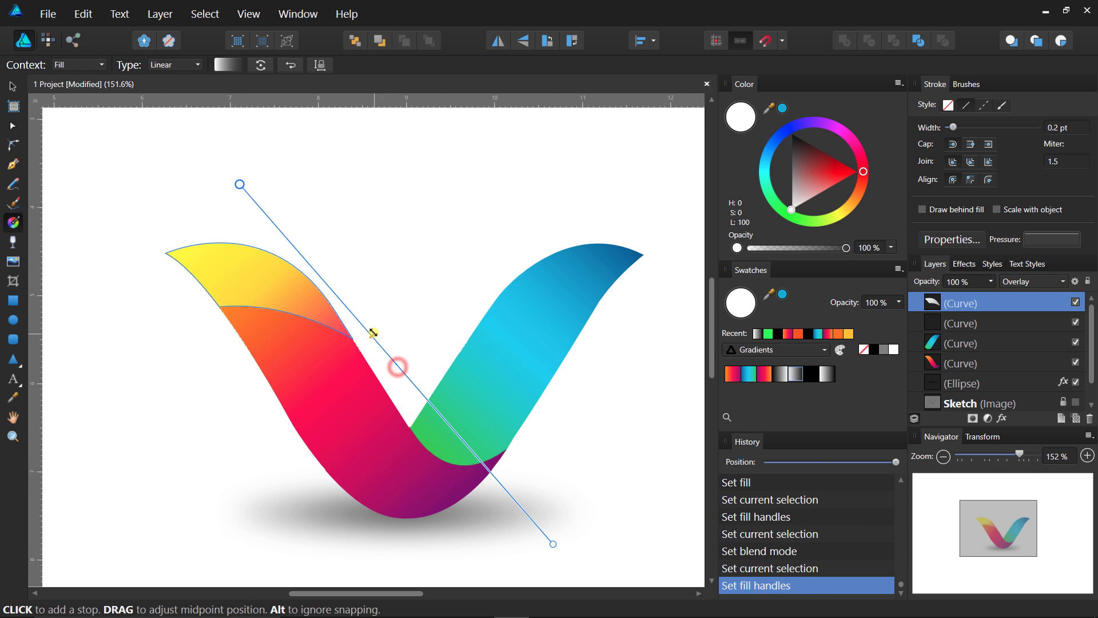
Extend the left arm's gradient past its lower end and shift its middle stop and upper midpoint downward so orange covers more of the arm.
{"action": "key", "text": "v"}
{"action": "left_click", "coordinate": [266, 367]}
{"action": "left_click", "coordinate": [13, 222]}
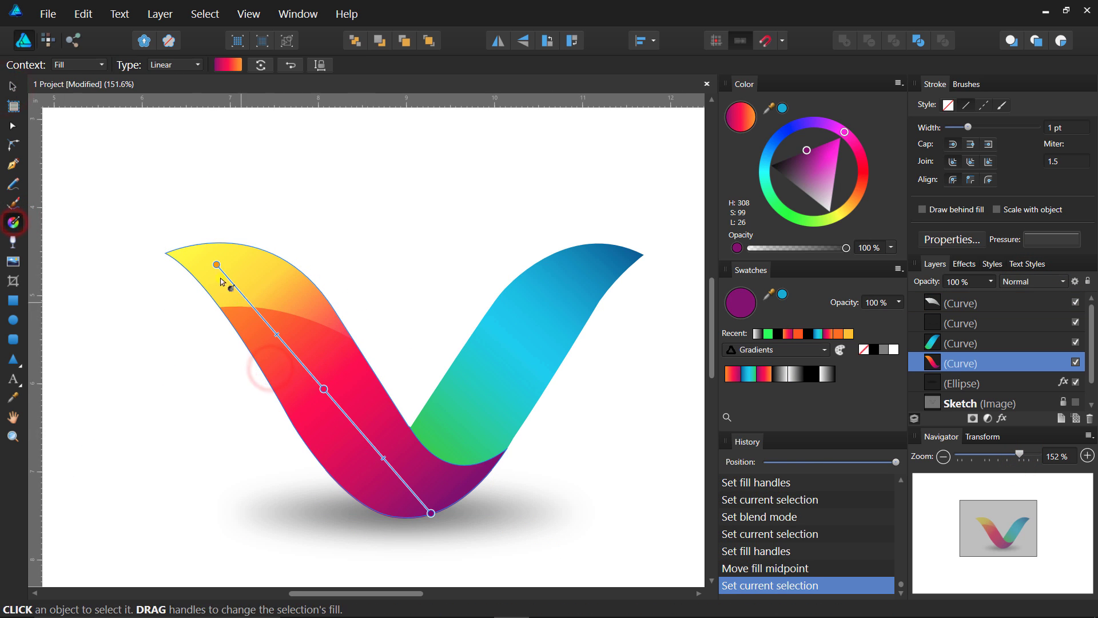
{"action": "left_click_drag", "start_coordinate": [433, 513], "coordinate": [445, 534]}
{"action": "left_click_drag", "start_coordinate": [331, 399], "coordinate": [344, 415]}
{"action": "left_click_drag", "start_coordinate": [290, 352], "coordinate": [320, 393]}
Lower the opacity of the left arm's tip piece to 67%.
{"action": "key", "text": "v"}
{"action": "left_click", "coordinate": [211, 168]}
{"action": "left_click", "coordinate": [248, 267]}
{"action": "left_click", "coordinate": [992, 281]}
{"action": "left_click_drag", "start_coordinate": [981, 295], "coordinate": [934, 296]}
{"action": "left_click", "coordinate": [637, 407]}
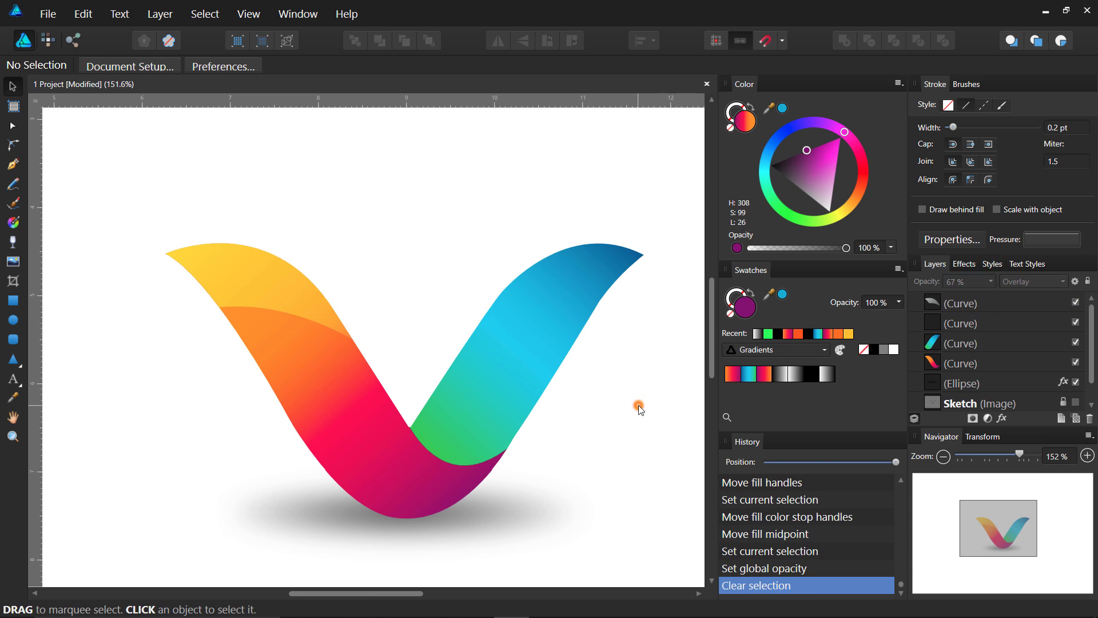
Draw a single open curve with the Pen tool along the lower edge of the left arm's tip piece, matching its bend.
{"action": "left_click", "coordinate": [584, 413], "text": "ctrl+alt"}
{"action": "left_click", "coordinate": [534, 413], "text": "ctrl+alt"}
{"action": "left_click_drag", "start_coordinate": [476, 411], "coordinate": [530, 402]}
{"action": "left_click", "coordinate": [204, 376]}
{"action": "left_click", "coordinate": [281, 286]}
{"action": "left_click", "coordinate": [221, 311]}
{"action": "left_click", "coordinate": [11, 167]}
{"action": "left_click", "coordinate": [11, 166]}
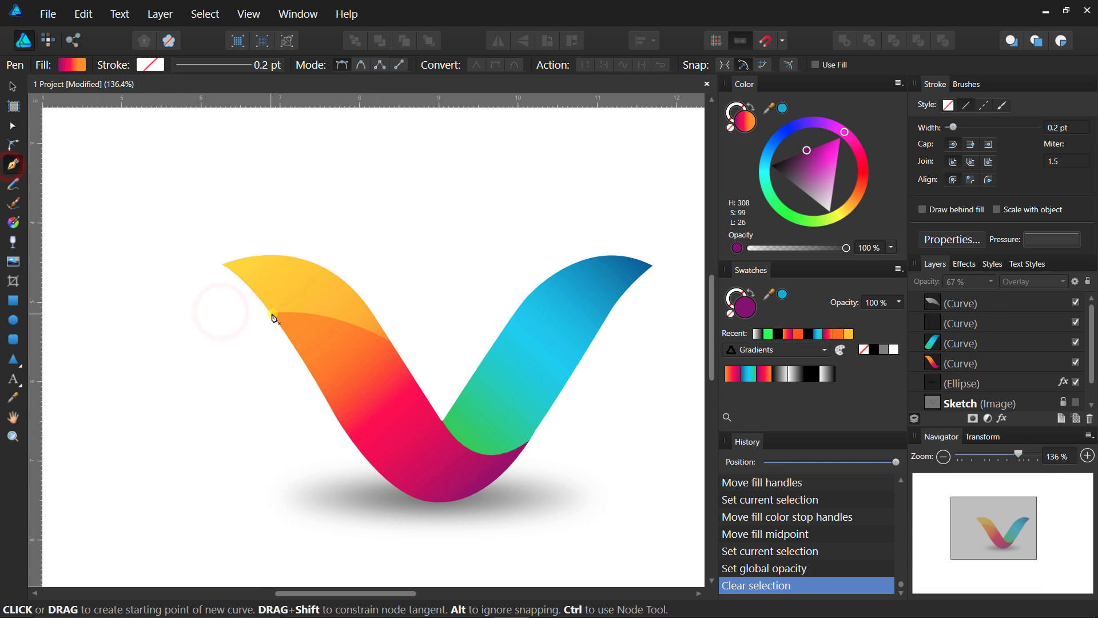
{"action": "left_click", "coordinate": [294, 317], "text": "ctrl"}
{"action": "left_click", "coordinate": [231, 303]}
{"action": "left_click_drag", "start_coordinate": [582, 389], "coordinate": [659, 436]}
{"action": "left_click_drag", "start_coordinate": [396, 280], "coordinate": [397, 280]}
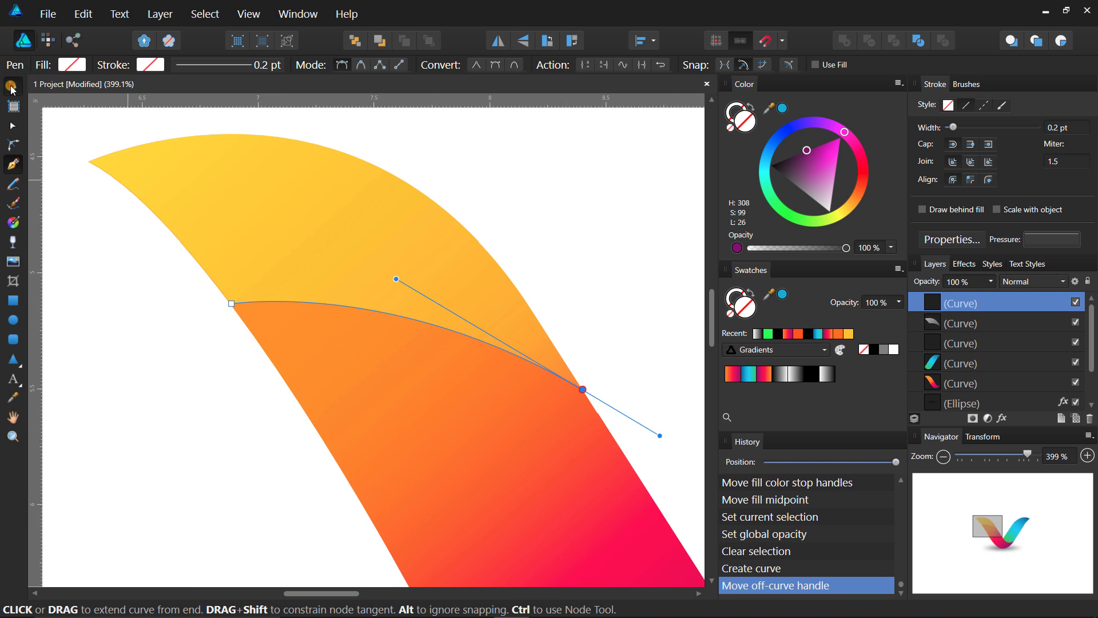
Give the curve along the tip piece's edge a white stroke 1 pt wide.
{"action": "left_click", "coordinate": [12, 86]}
{"action": "left_click", "coordinate": [730, 116]}
{"action": "left_click_drag", "start_coordinate": [805, 200], "coordinate": [803, 215]}
{"action": "left_click", "coordinate": [601, 275]}
{"action": "left_click", "coordinate": [383, 312]}
{"action": "left_click", "coordinate": [1058, 126]}
{"action": "type", "text": "1"}
{"action": "key", "text": "Return"}
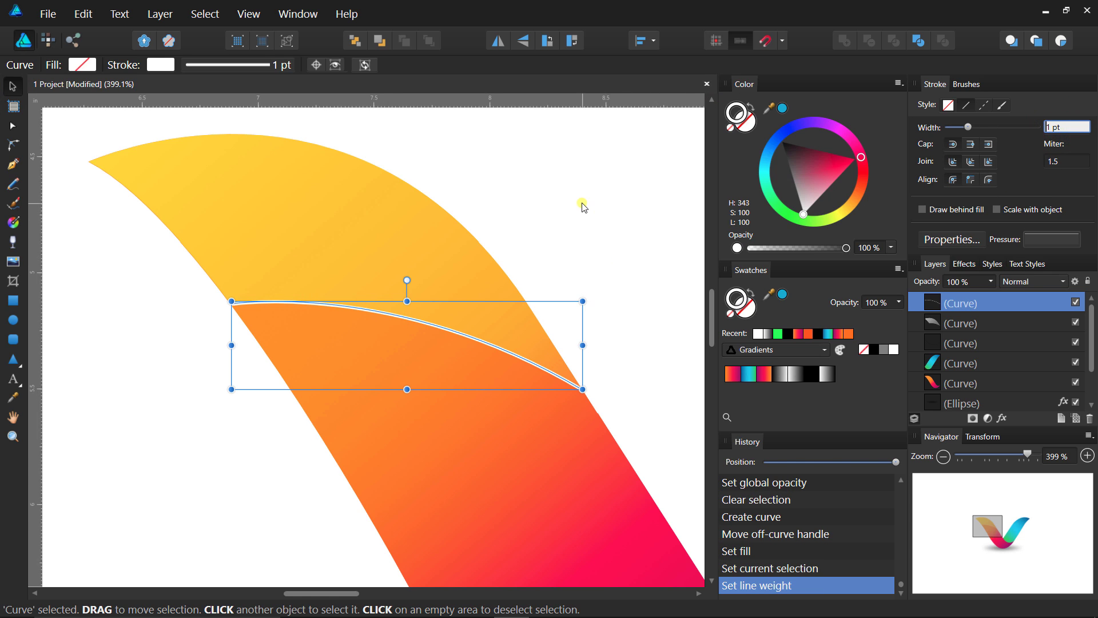
Taper the white line with its stroke pressure profile, lowering both ends and raising the middle to full.
{"action": "left_click", "coordinate": [583, 207]}
{"action": "left_click", "coordinate": [386, 315]}
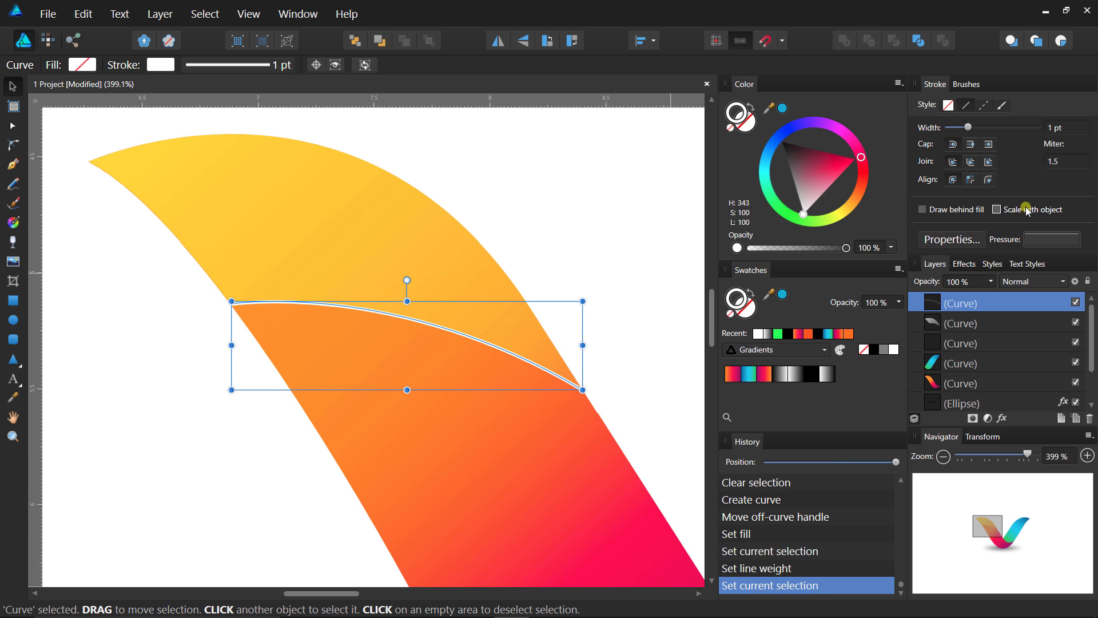
{"action": "left_click", "coordinate": [1029, 235]}
{"action": "left_click_drag", "start_coordinate": [915, 257], "coordinate": [915, 310]}
{"action": "left_click_drag", "start_coordinate": [1087, 255], "coordinate": [1087, 310]}
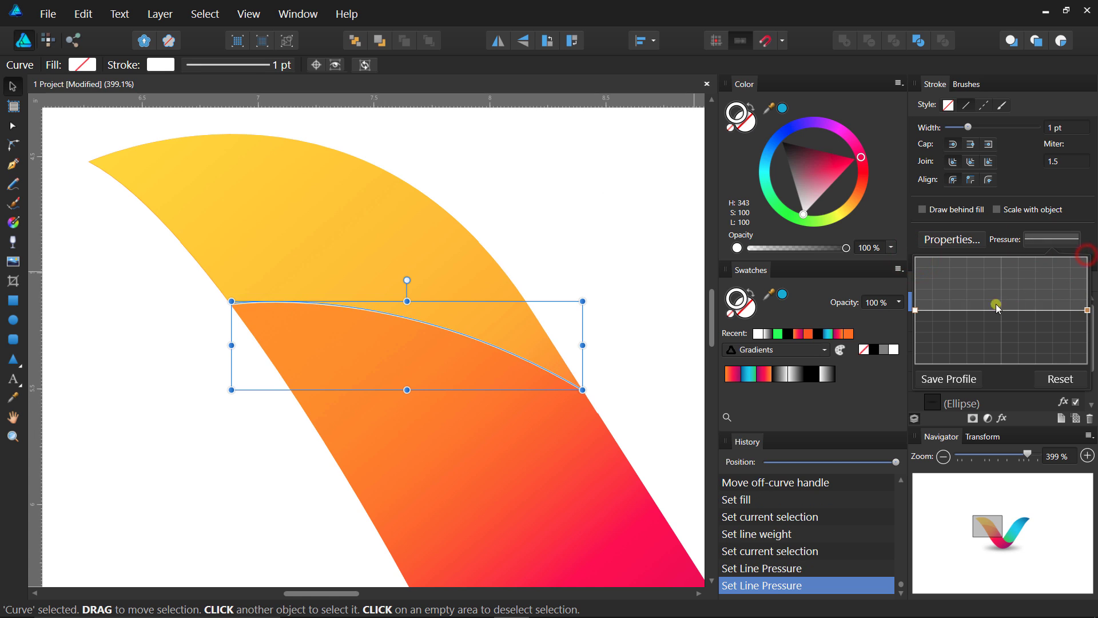
{"action": "left_click_drag", "start_coordinate": [1001, 310], "coordinate": [1002, 258]}
{"action": "left_click", "coordinate": [645, 280]}
Set the blend mode of the tapered white line to Overlay and deselect it.
{"action": "left_click", "coordinate": [423, 326]}
{"action": "left_click", "coordinate": [1029, 282]}
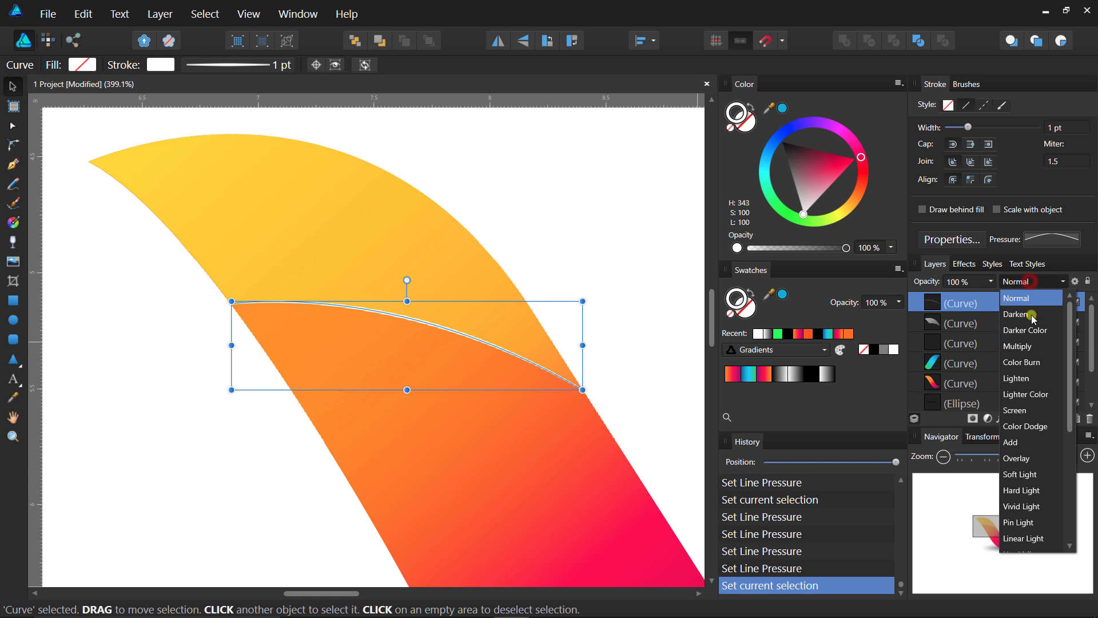
{"action": "left_click", "coordinate": [1029, 461]}
{"action": "left_click", "coordinate": [629, 332]}
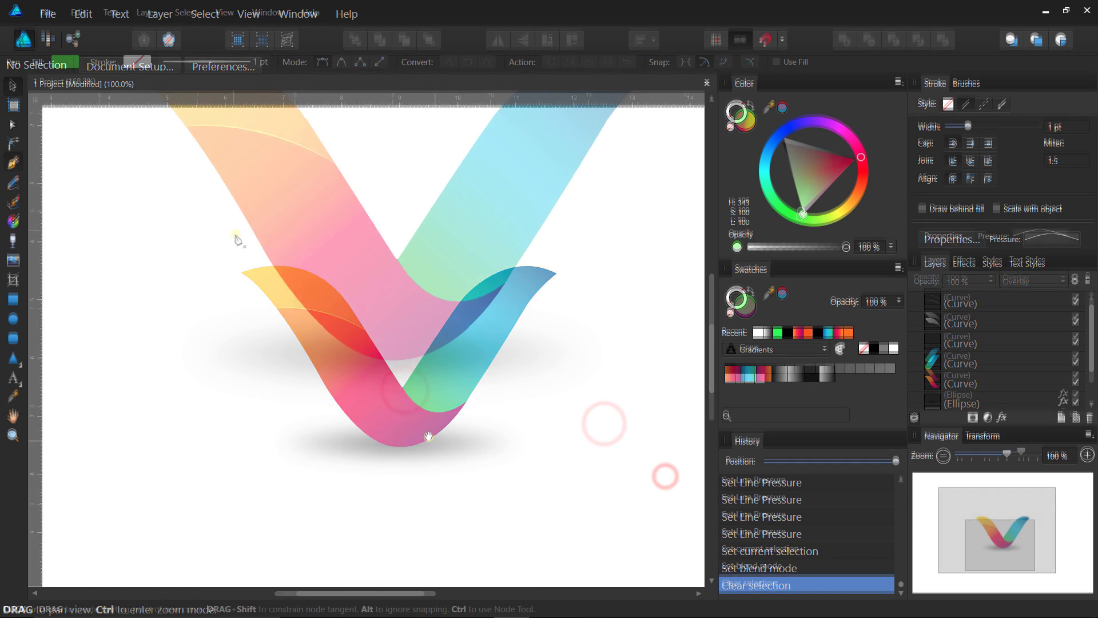
Draw a closed shape around the V's bottom, its upper edge curving from outside the left arm to the right arm's lower corner.
{"action": "left_click", "coordinate": [238, 241]}
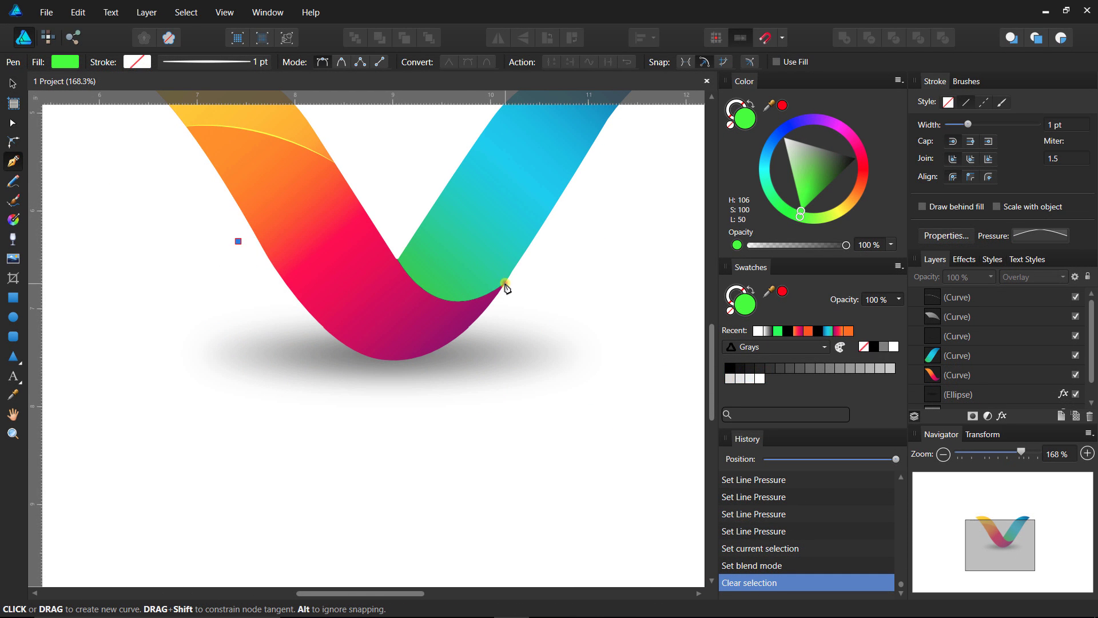
{"action": "left_click_drag", "start_coordinate": [505, 283], "coordinate": [605, 205]}
{"action": "left_click", "coordinate": [505, 282]}
{"action": "left_click", "coordinate": [532, 297]}
{"action": "left_click", "coordinate": [513, 362]}
{"action": "left_click", "coordinate": [398, 408]}
{"action": "left_click", "coordinate": [266, 380]}
{"action": "left_click", "coordinate": [201, 283]}
{"action": "left_click", "coordinate": [238, 241]}
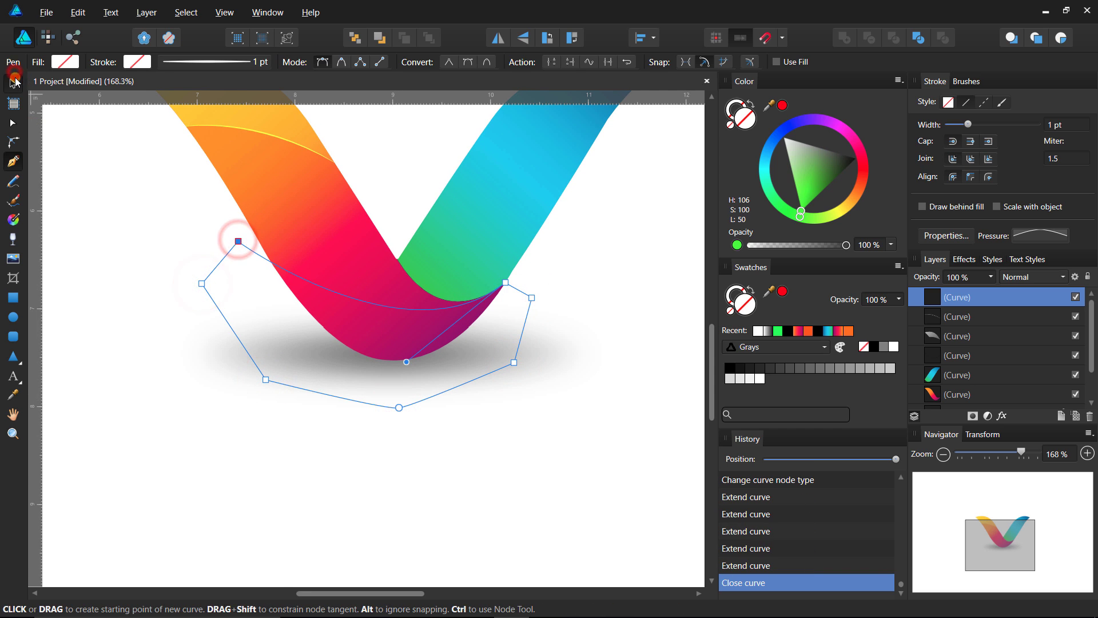
Fill the closed shape around the V's bottom with bright green.
{"action": "key", "text": "v"}
{"action": "left_click_drag", "start_coordinate": [338, 301], "coordinate": [188, 283]}
{"action": "left_click_drag", "start_coordinate": [296, 277], "coordinate": [387, 322]}
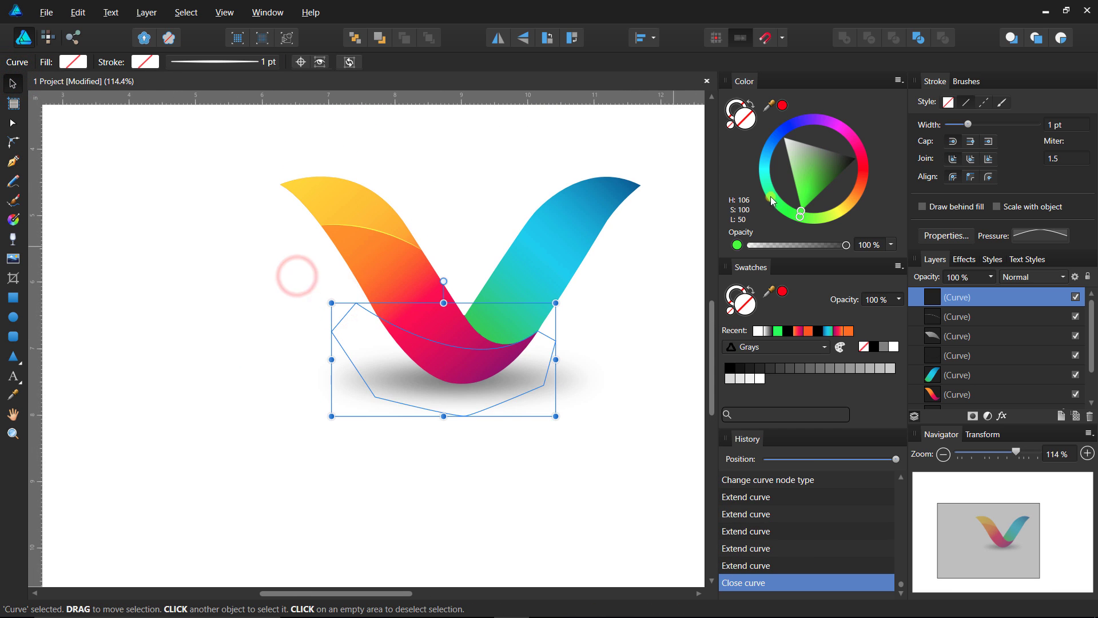
{"action": "left_click", "coordinate": [797, 216]}
Duplicate the left arm together with the green shape, placing the copies beside the V, and divide the copies.
{"action": "left_click", "coordinate": [434, 314], "text": "shift"}
{"action": "left_click_drag", "start_coordinate": [465, 344], "coordinate": [282, 331]}
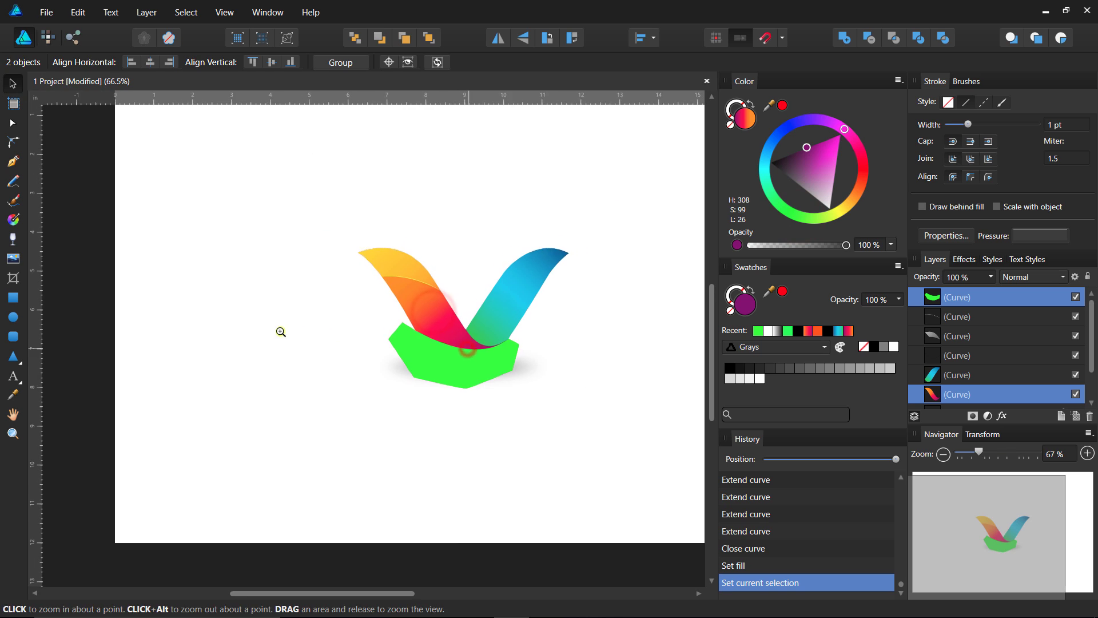
{"action": "left_click_drag", "start_coordinate": [513, 410], "coordinate": [537, 413]}
{"action": "left_click_drag", "start_coordinate": [490, 364], "coordinate": [316, 359]}
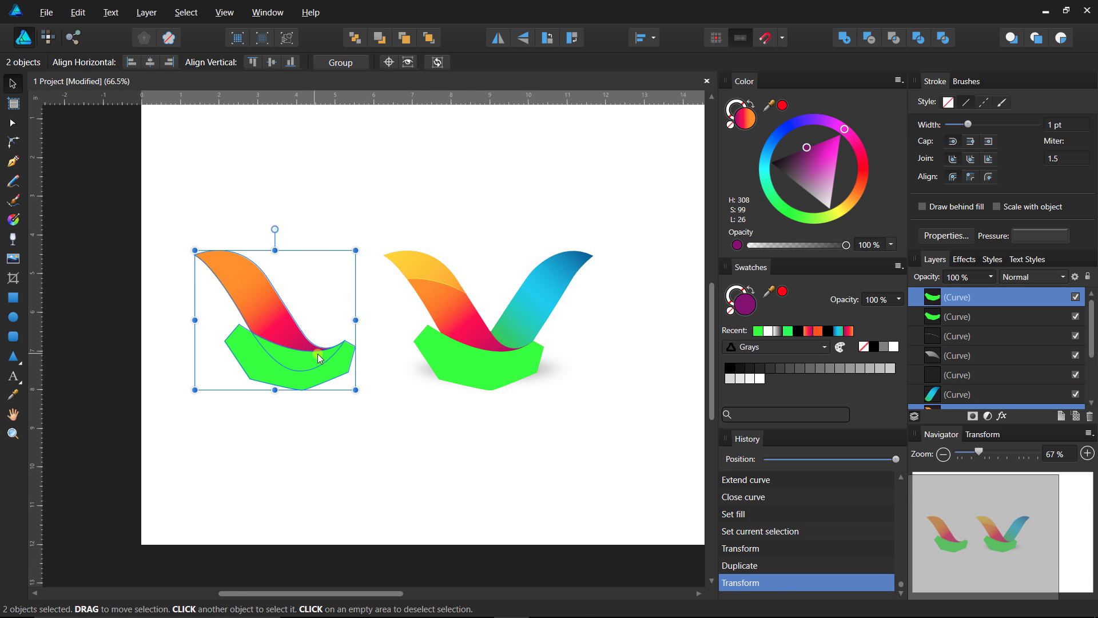
{"action": "left_click", "coordinate": [918, 38]}
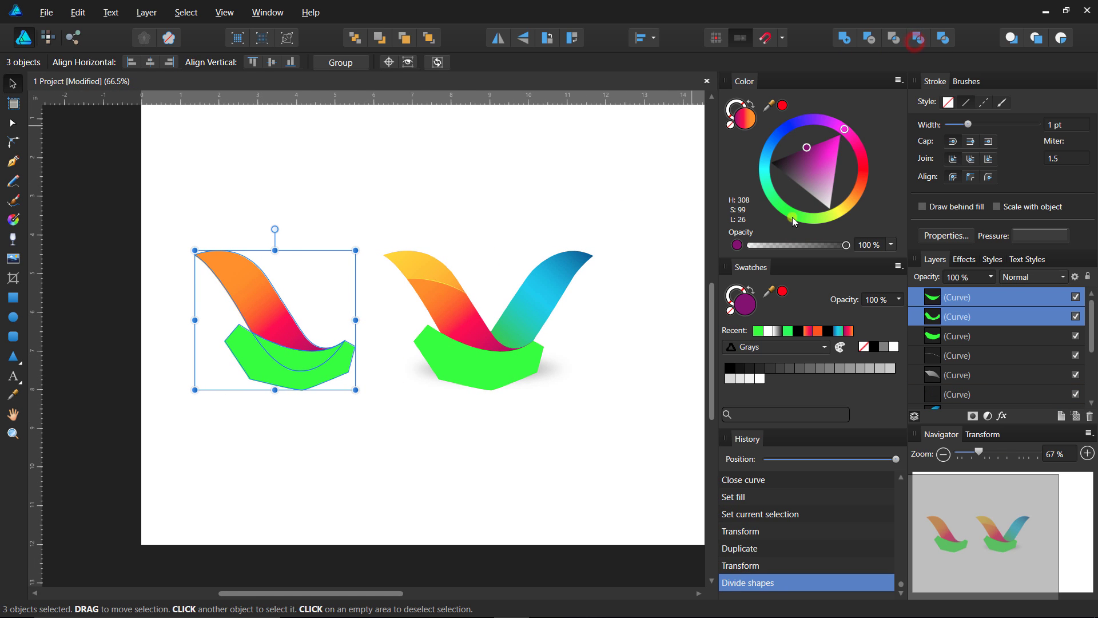
Delete the original green shape and move the divided green bottom piece onto the V, aligned with the left arm's lower end.
{"action": "left_click", "coordinate": [576, 356]}
{"action": "left_click", "coordinate": [492, 369]}
{"action": "key", "text": "Delete"}
{"action": "left_click", "coordinate": [298, 369]}
{"action": "left_click_drag", "start_coordinate": [314, 369], "coordinate": [487, 387]}
Delete the remaining green and arm leftovers of the divided copies beside the V.
{"action": "left_click_drag", "start_coordinate": [235, 444], "coordinate": [310, 206]}
{"action": "left_click", "coordinate": [321, 385]}
{"action": "key", "text": "Delete"}
{"action": "left_click", "coordinate": [302, 338]}
{"action": "key", "text": "Delete"}
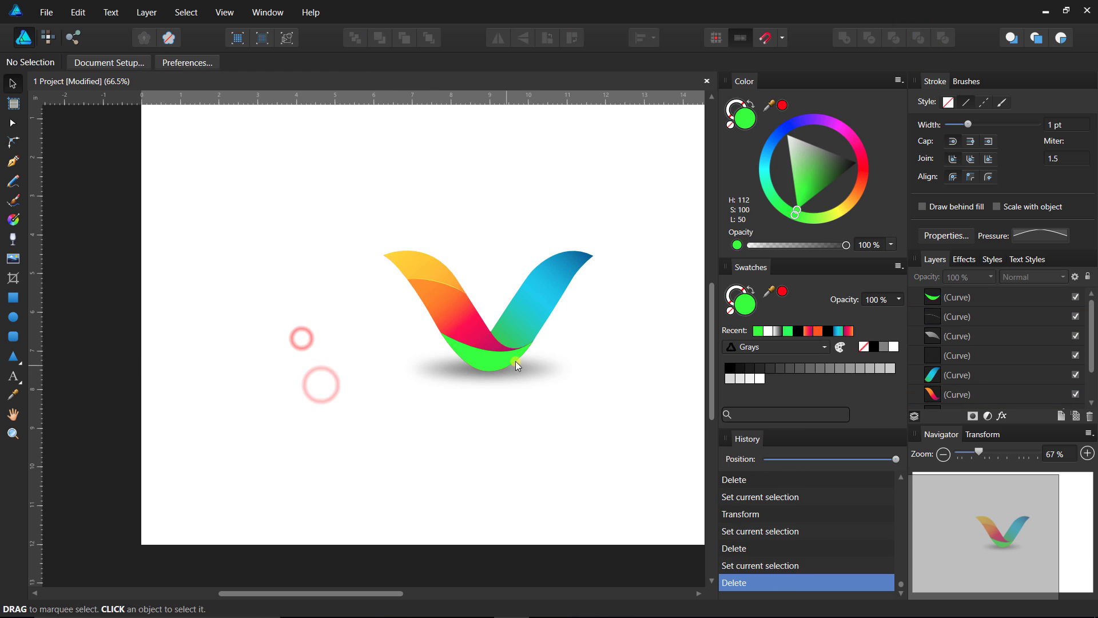
Select the green bottom piece on the V and show the Gradients swatches with larger thumbnails.
{"action": "scroll", "coordinate": [508, 370], "scroll_direction": "up", "scroll_amount": 10}
{"action": "scroll", "coordinate": [478, 412], "scroll_direction": "up", "scroll_amount": 8}
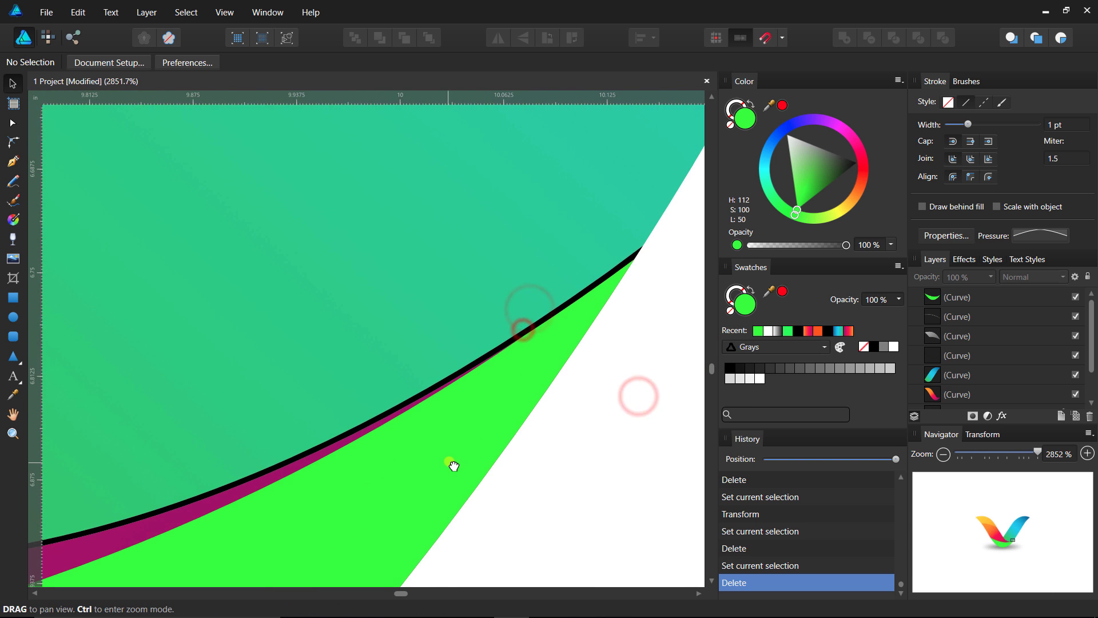
{"action": "scroll", "coordinate": [453, 466], "scroll_direction": "down", "scroll_amount": 12}
{"action": "left_click", "coordinate": [474, 406]}
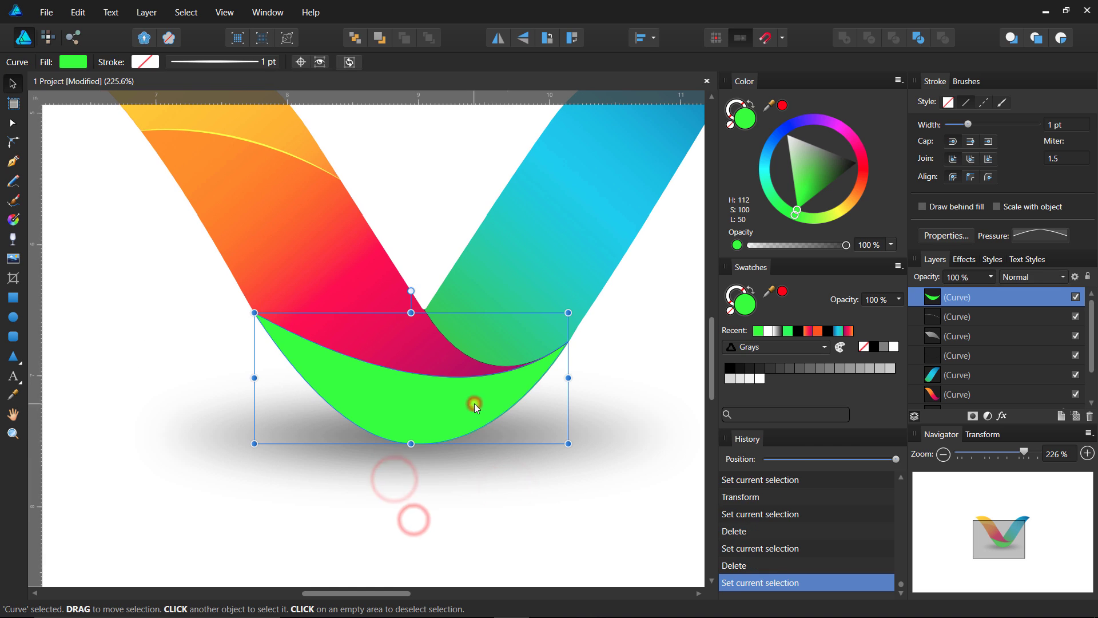
{"action": "left_click", "coordinate": [799, 346]}
{"action": "left_click", "coordinate": [788, 398]}
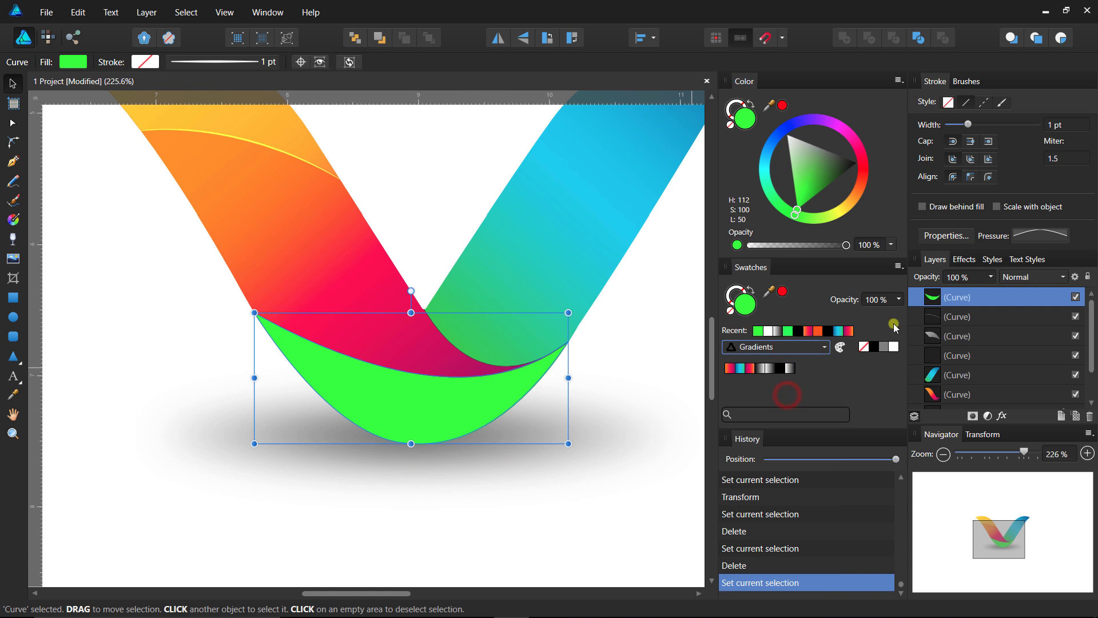
{"action": "left_click", "coordinate": [900, 266]}
{"action": "left_click", "coordinate": [930, 446]}
{"action": "left_click", "coordinate": [832, 484]}
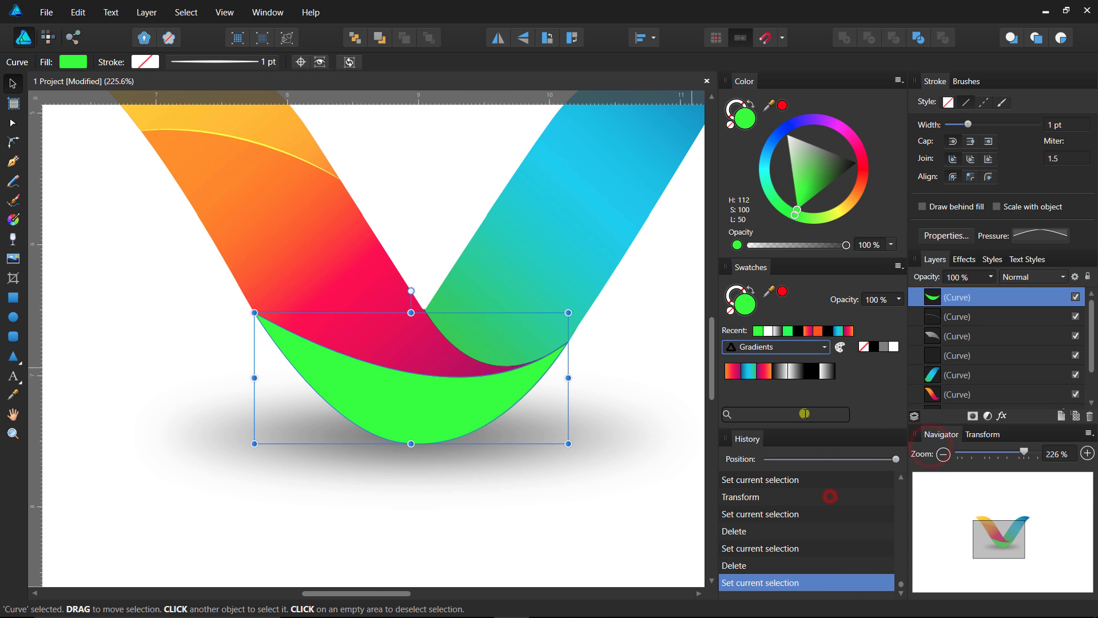
Fill the bottom piece with the black-to-transparent gradient, running from below the V's base up to the left arm's inner edge.
{"action": "left_click", "coordinate": [813, 372]}
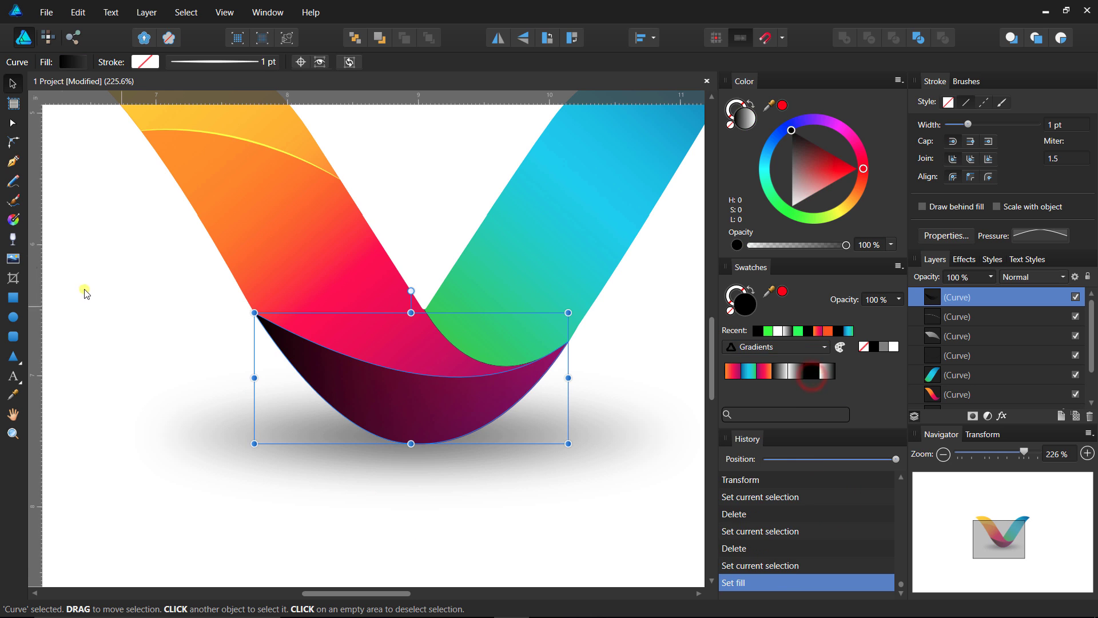
{"action": "left_click", "coordinate": [19, 218]}
{"action": "left_click_drag", "start_coordinate": [466, 470], "coordinate": [381, 263]}
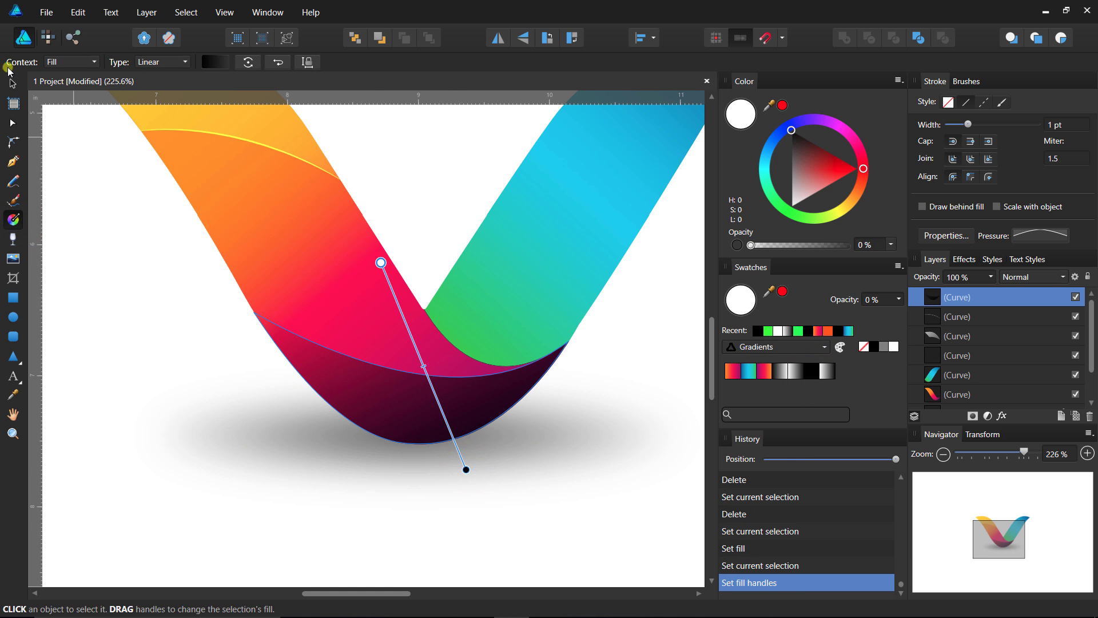
Set the dark bottom piece to 62% opacity and the Multiply blend mode.
{"action": "left_click", "coordinate": [12, 84]}
{"action": "left_click", "coordinate": [991, 277]}
{"action": "left_click_drag", "start_coordinate": [993, 292], "coordinate": [956, 291]}
{"action": "left_click", "coordinate": [1056, 284]}
{"action": "left_click", "coordinate": [1039, 336]}
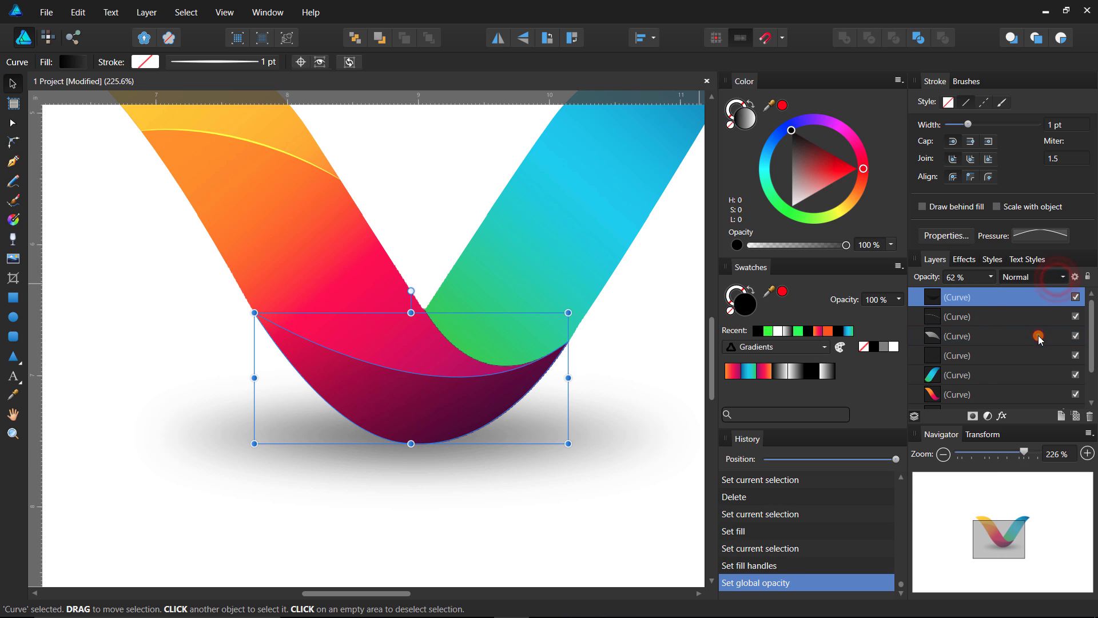
Set the Pen tool's stroke to white with no fill and clear the selection.
{"action": "left_click", "coordinate": [14, 161]}
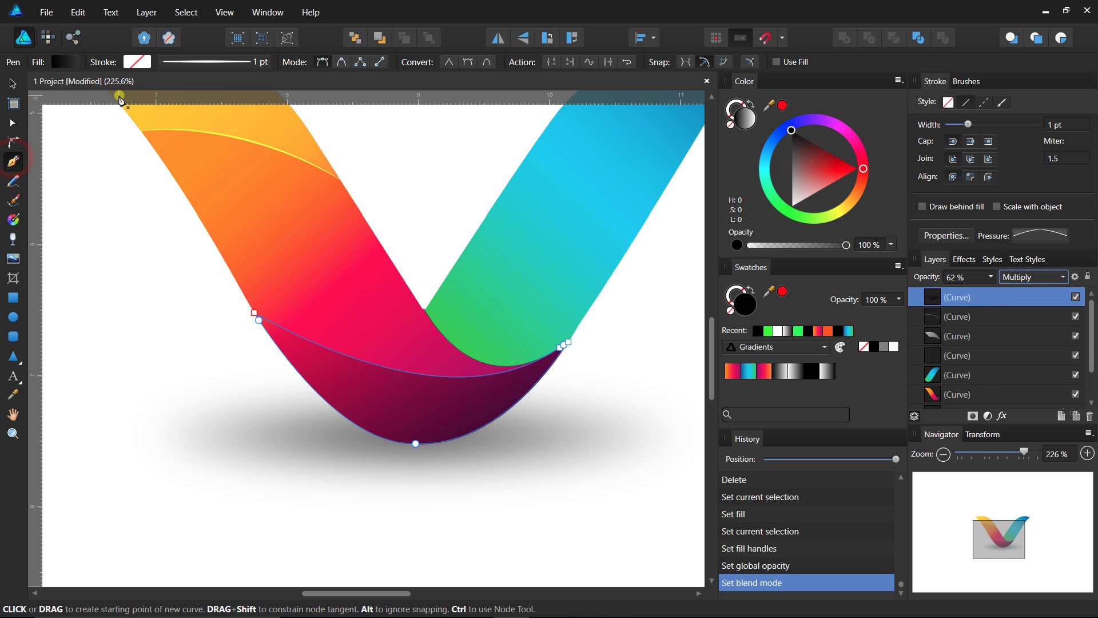
{"action": "left_click", "coordinate": [130, 63]}
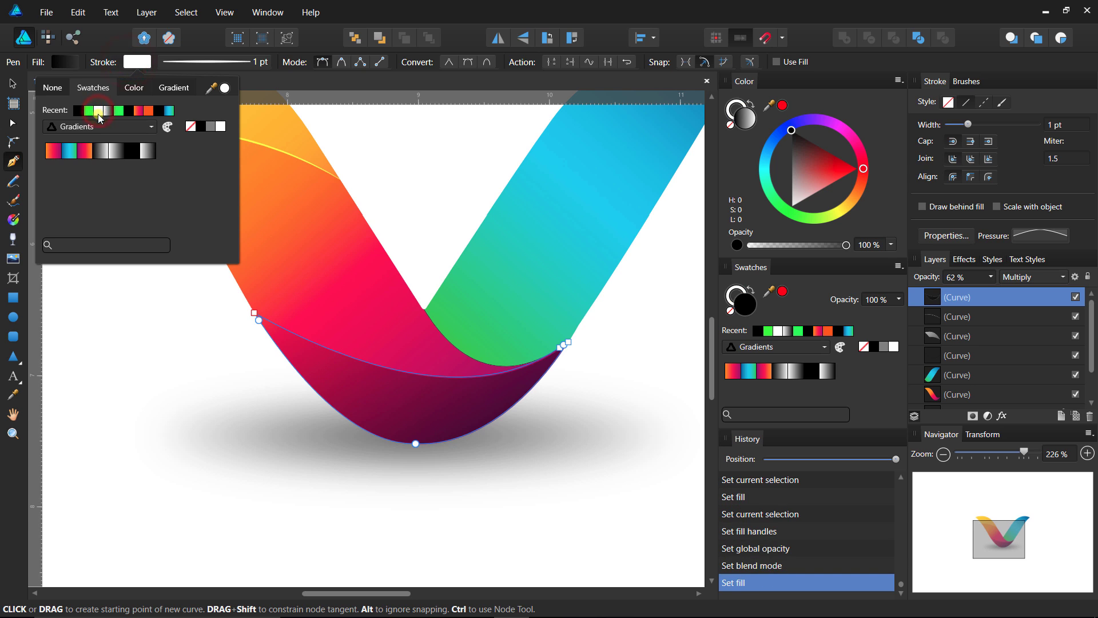
{"action": "left_click", "coordinate": [70, 62]}
{"action": "left_click", "coordinate": [140, 91]}
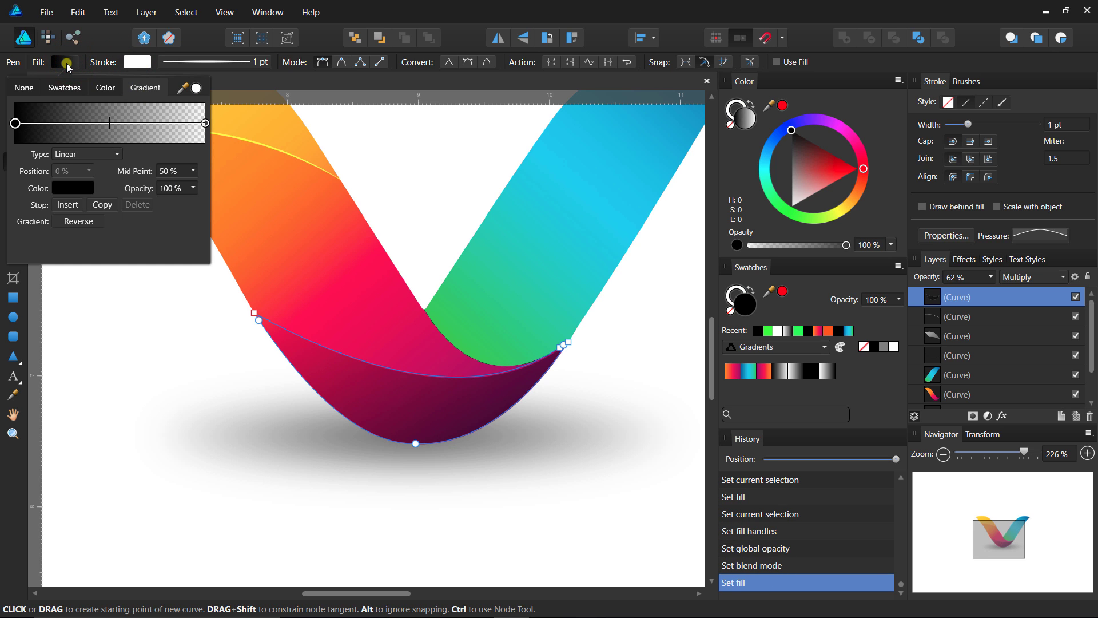
{"action": "left_click", "coordinate": [752, 132]}
{"action": "left_click", "coordinate": [730, 125]}
{"action": "key", "text": "ctrl+z"}
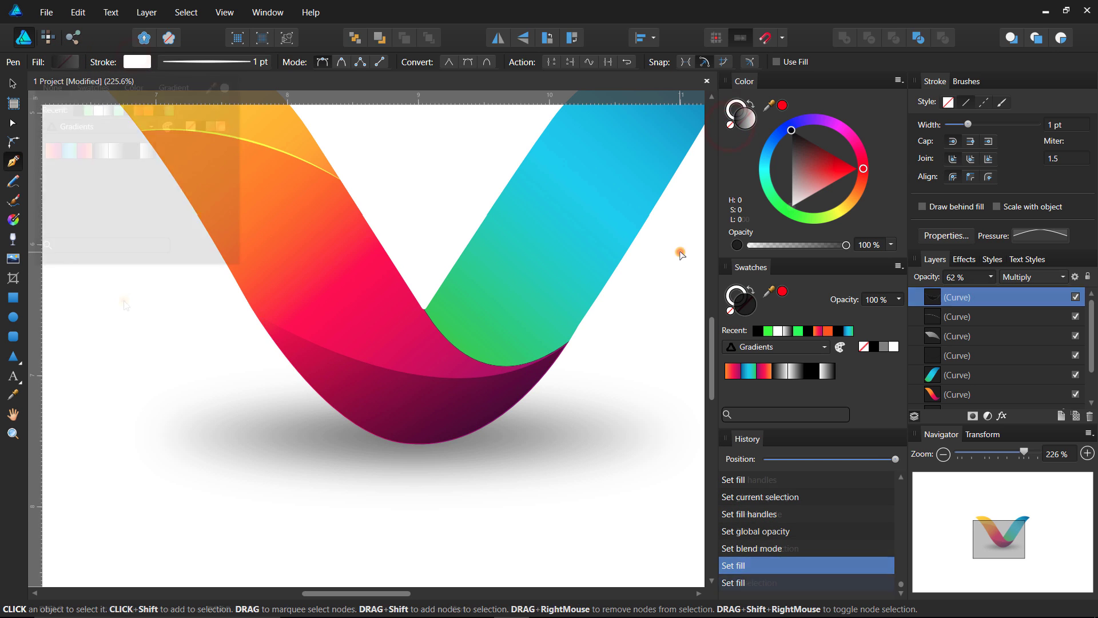
{"action": "left_click", "coordinate": [680, 252], "text": "ctrl"}
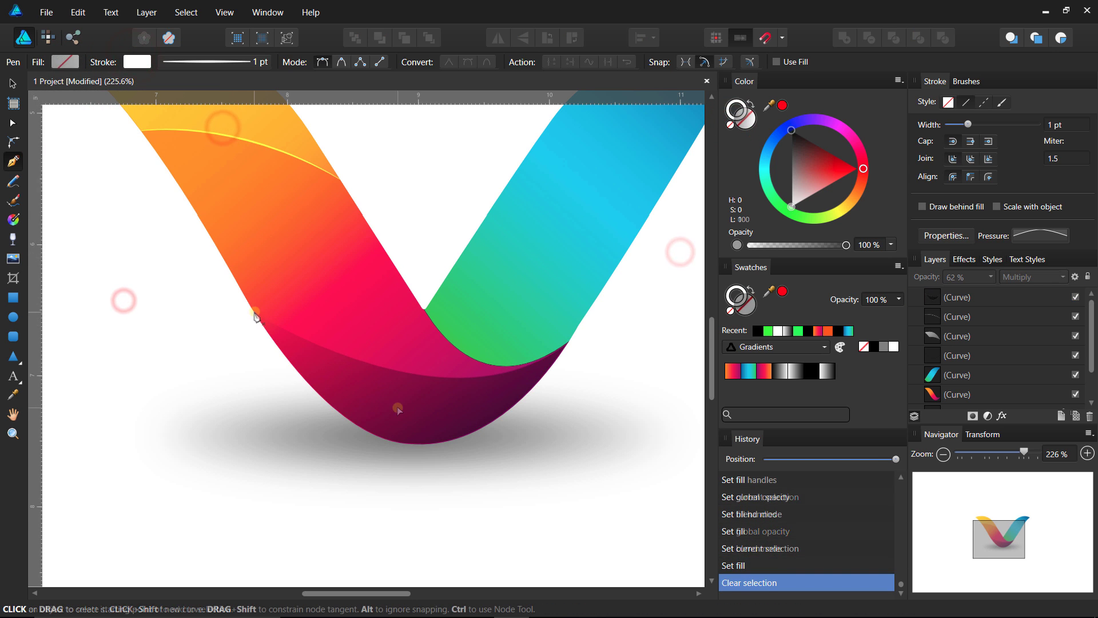
Draw an open white curve along the upper edge of the dark bottom piece, from the left arm's outer edge to the right arm's corner.
{"action": "left_click", "coordinate": [254, 309]}
{"action": "left_click_drag", "start_coordinate": [570, 346], "coordinate": [698, 247]}
{"action": "left_click", "coordinate": [585, 456], "text": "ctrl"}
{"action": "left_click", "coordinate": [189, 336]}
{"action": "left_click", "coordinate": [252, 310]}
{"action": "left_click_drag", "start_coordinate": [228, 293], "coordinate": [314, 342]}
Move the white curve's end node exactly onto the right arm's lower corner and adjust its handle to follow the dark piece's edge.
{"action": "key", "text": "a"}
{"action": "left_click_drag", "start_coordinate": [503, 395], "coordinate": [204, 323]}
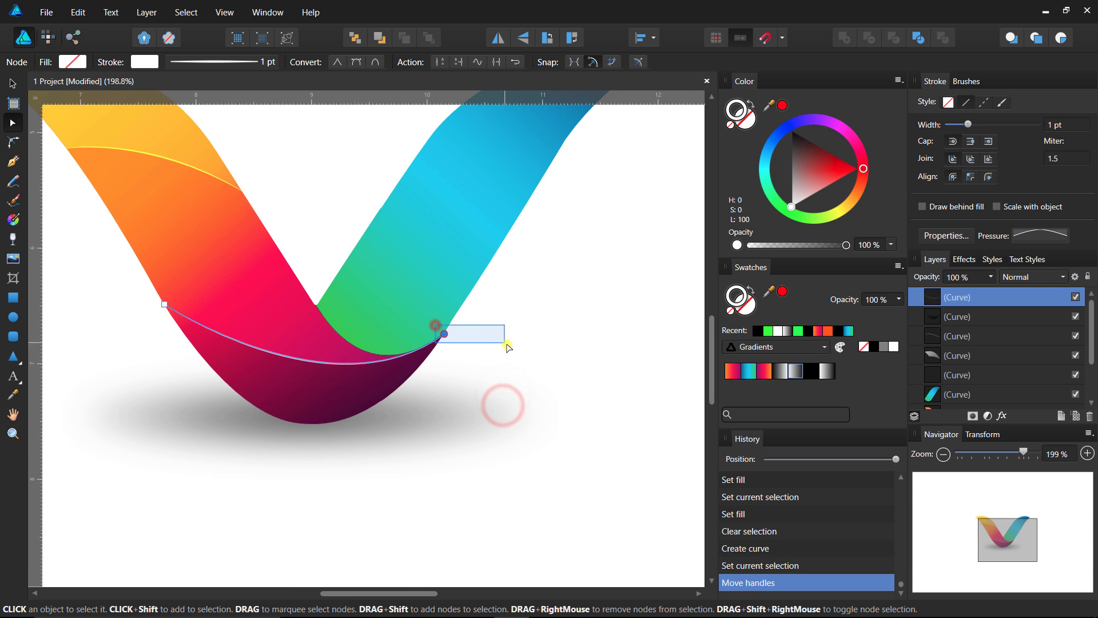
{"action": "left_click", "coordinate": [445, 334]}
{"action": "scroll", "coordinate": [448, 335], "scroll_direction": "up", "scroll_amount": 12}
{"action": "left_click_drag", "start_coordinate": [451, 308], "coordinate": [444, 299]}
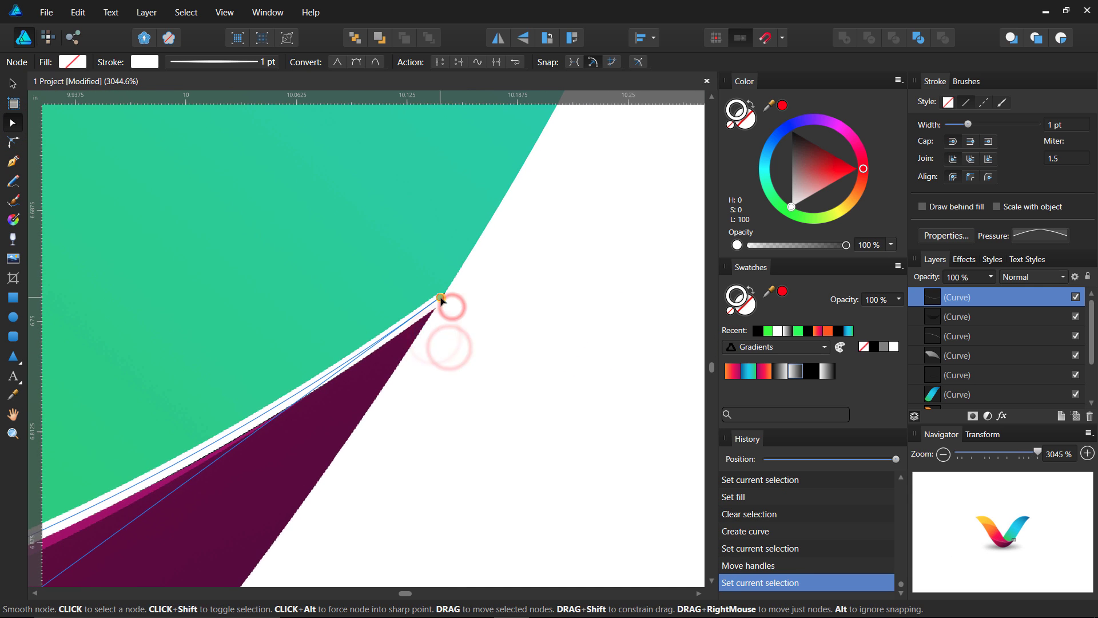
{"action": "scroll", "coordinate": [410, 410], "scroll_direction": "down", "scroll_amount": 6}
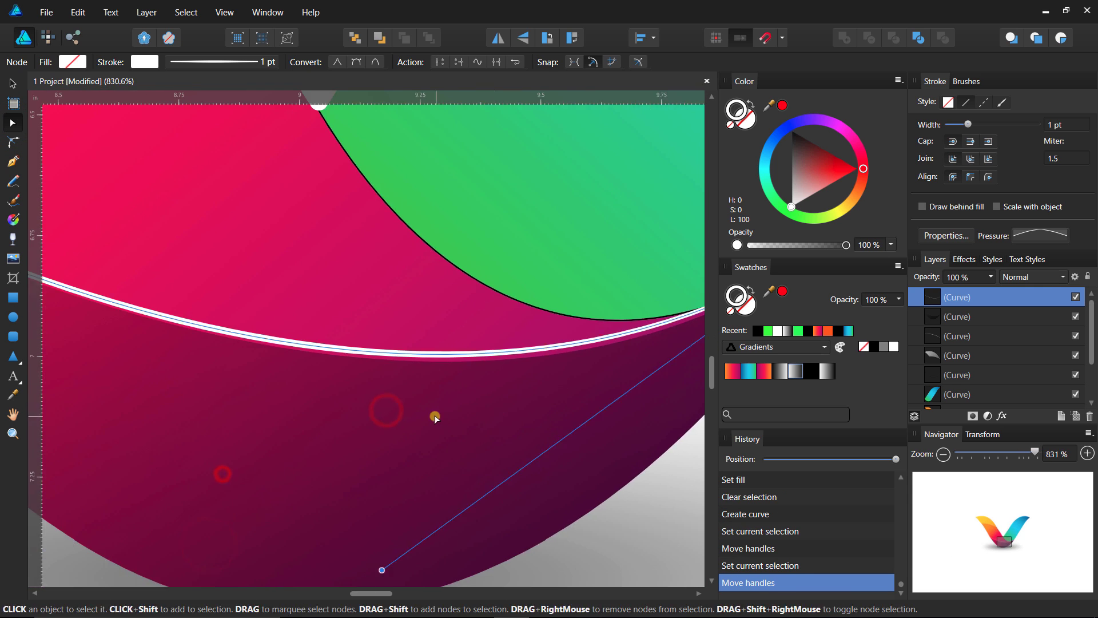
{"action": "scroll", "coordinate": [435, 417], "scroll_direction": "down", "scroll_amount": 4}
{"action": "left_click_drag", "start_coordinate": [547, 514], "coordinate": [435, 473]}
{"action": "left_click", "coordinate": [113, 330]}
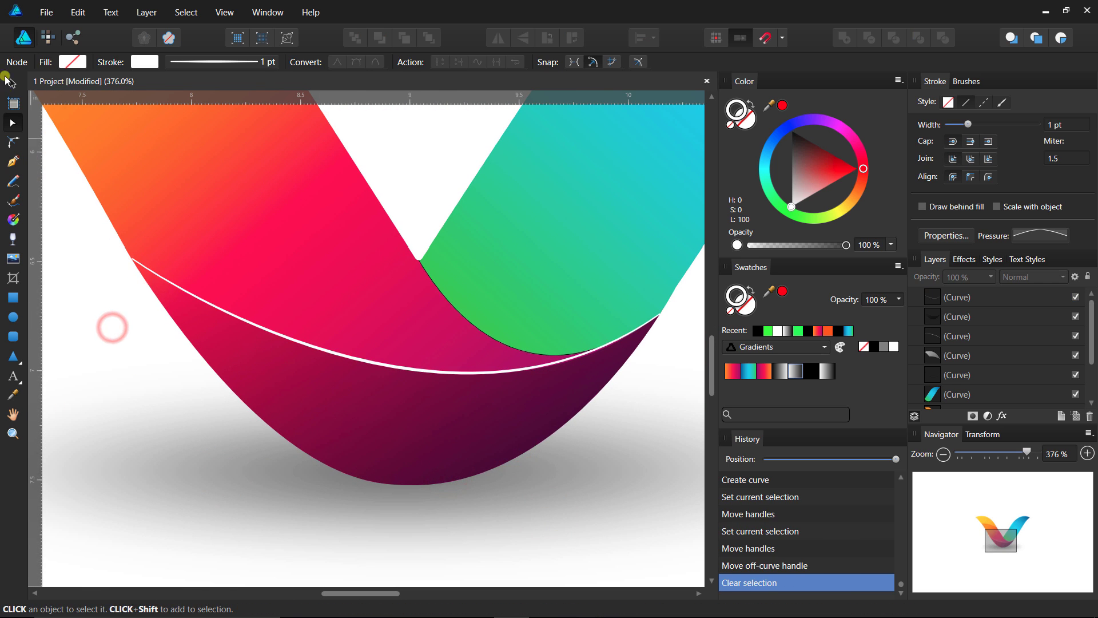
Taper the white curve's stroke to zero pressure at both ends and clear the selection.
{"action": "key", "text": "v"}
{"action": "left_click", "coordinate": [231, 316]}
{"action": "left_click", "coordinate": [1038, 233]}
{"action": "left_click_drag", "start_coordinate": [916, 316], "coordinate": [915, 366]}
{"action": "left_click_drag", "start_coordinate": [1087, 316], "coordinate": [1093, 369]}
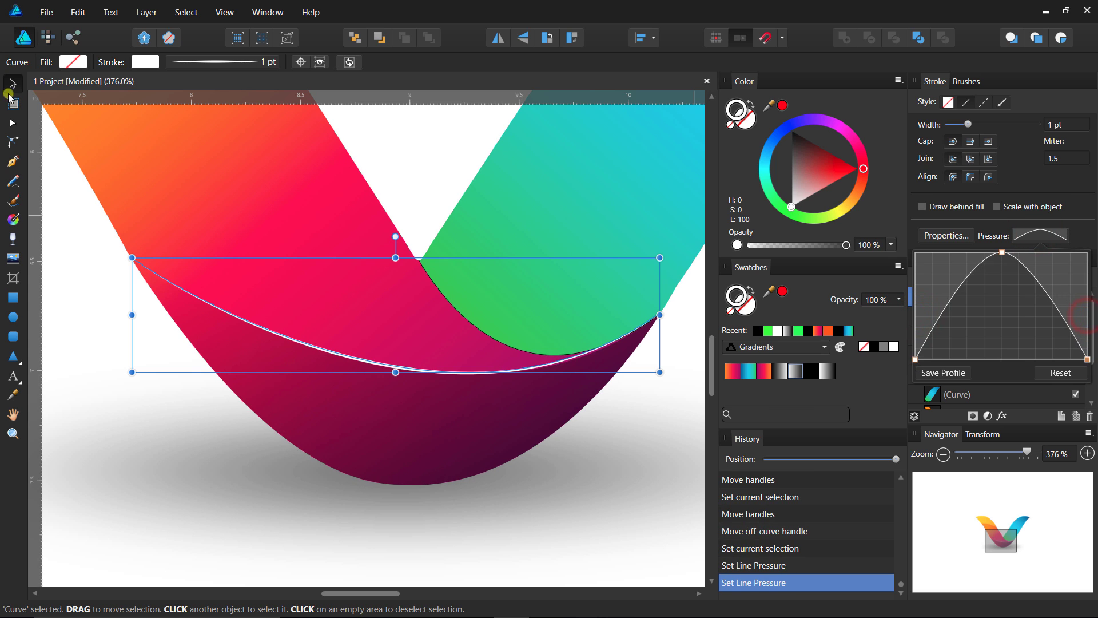
{"action": "left_click", "coordinate": [89, 241]}
Set the white curve's blend mode to Overlay, duplicate it and set the copy's opacity to 60%.
{"action": "left_click", "coordinate": [391, 364]}
{"action": "left_click", "coordinate": [1034, 277]}
{"action": "left_click", "coordinate": [1022, 461]}
{"action": "key", "text": "ctrl+j"}
{"action": "left_click", "coordinate": [991, 278]}
{"action": "left_click_drag", "start_coordinate": [988, 292], "coordinate": [954, 292]}
{"action": "left_click", "coordinate": [107, 331]}
Draw a curve inside the green part, from the right arm's lower corner up towards its inner edge.
{"action": "left_click", "coordinate": [552, 405], "text": "ctrl+alt"}
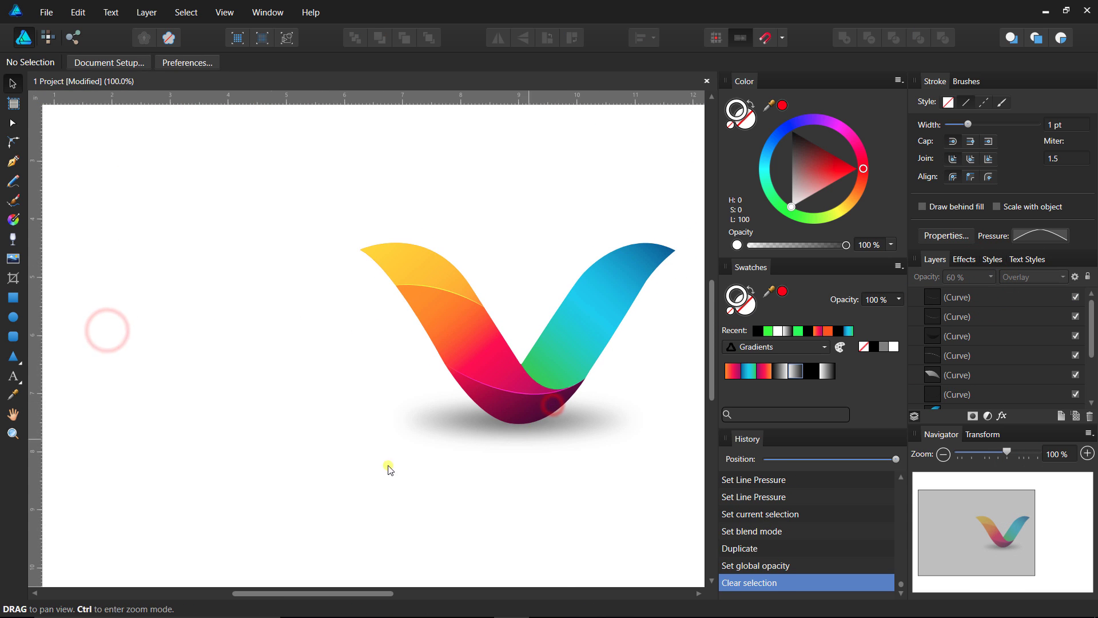
{"action": "left_click", "coordinate": [498, 426], "text": "ctrl+alt"}
{"action": "left_click_drag", "start_coordinate": [638, 431], "coordinate": [495, 422]}
{"action": "left_click_drag", "start_coordinate": [375, 393], "coordinate": [525, 402]}
{"action": "left_click_drag", "start_coordinate": [419, 454], "coordinate": [372, 379]}
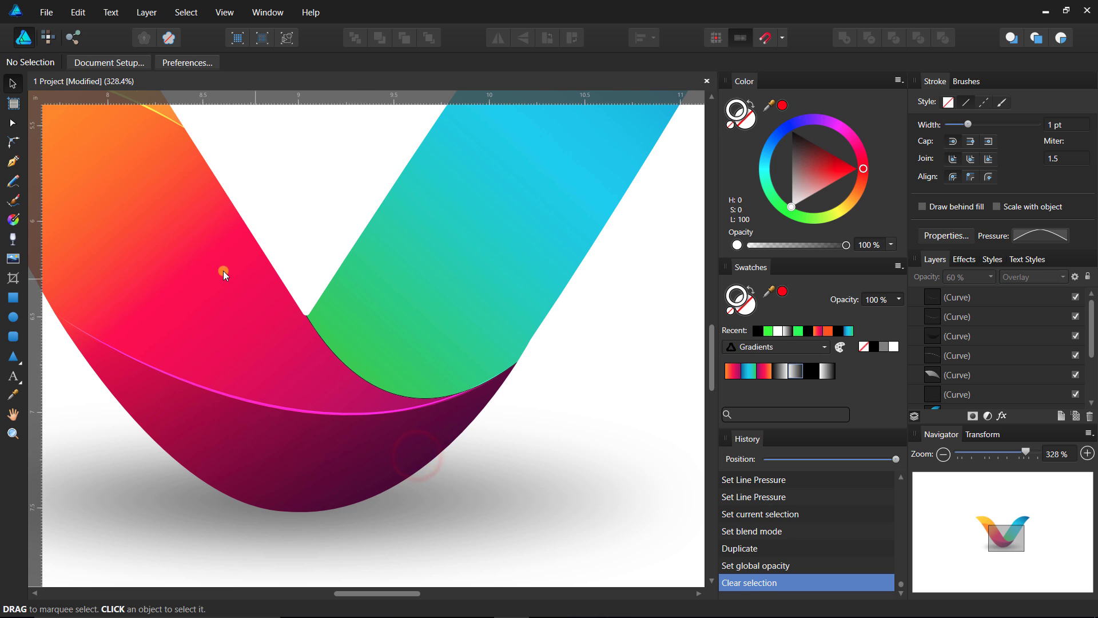
{"action": "left_click", "coordinate": [17, 166]}
{"action": "left_click", "coordinate": [517, 362]}
{"action": "left_click_drag", "start_coordinate": [307, 219], "coordinate": [257, 163]}
{"action": "left_click", "coordinate": [323, 295]}
Extend the curve from the inner edge to the V's inner corner and close it along the fold at the right arm's lower corner.
{"action": "key", "text": "ctrl+space"}
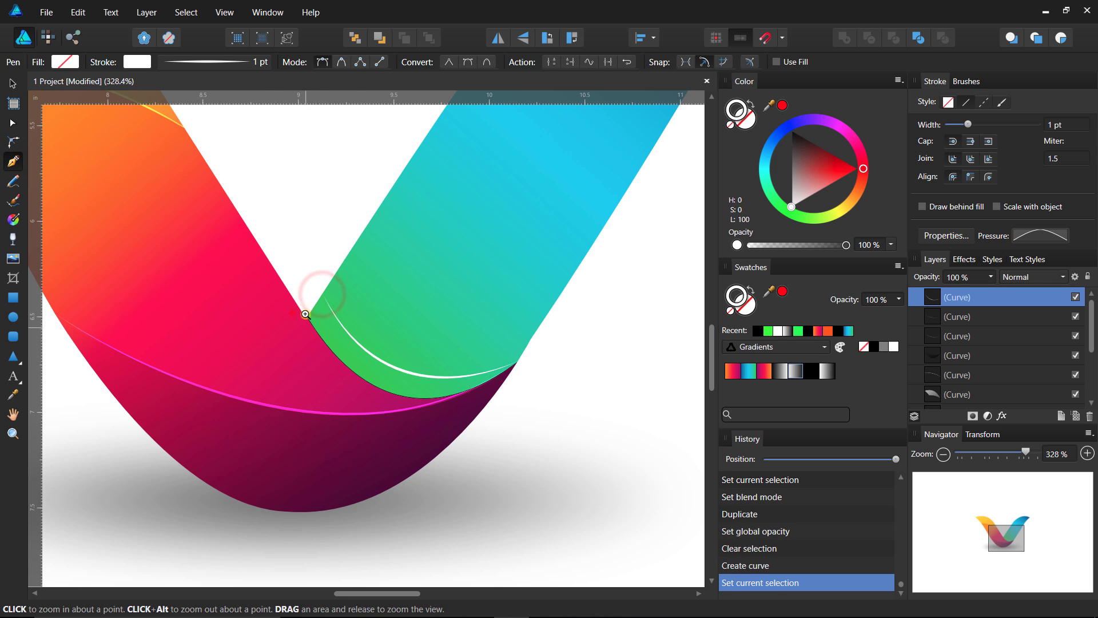
{"action": "left_click", "coordinate": [291, 313]}
{"action": "left_click", "coordinate": [348, 322]}
{"action": "key", "text": "ctrl+z"}
{"action": "left_click", "coordinate": [416, 242], "text": "alt"}
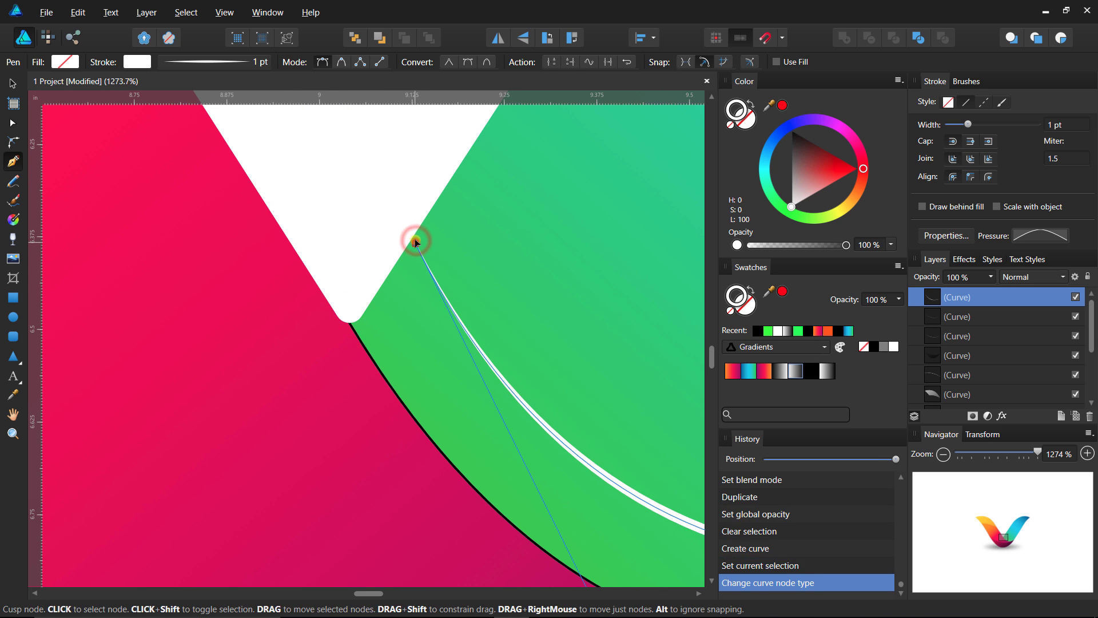
{"action": "left_click", "coordinate": [416, 243]}
{"action": "mouse_move", "coordinate": [350, 322]}
{"action": "left_mouse_down"}
{"action": "mouse_move", "coordinate": [334, 316]}
{"action": "mouse_move", "coordinate": [349, 304]}
{"action": "left_mouse_up"}
{"action": "left_click", "coordinate": [350, 322], "text": "alt"}
{"action": "key", "text": "ctrl+space"}
{"action": "left_click_drag", "start_coordinate": [525, 451], "coordinate": [509, 451]}
{"action": "left_click_drag", "start_coordinate": [498, 408], "coordinate": [262, 257]}
{"action": "left_click_drag", "start_coordinate": [499, 320], "coordinate": [658, 186]}
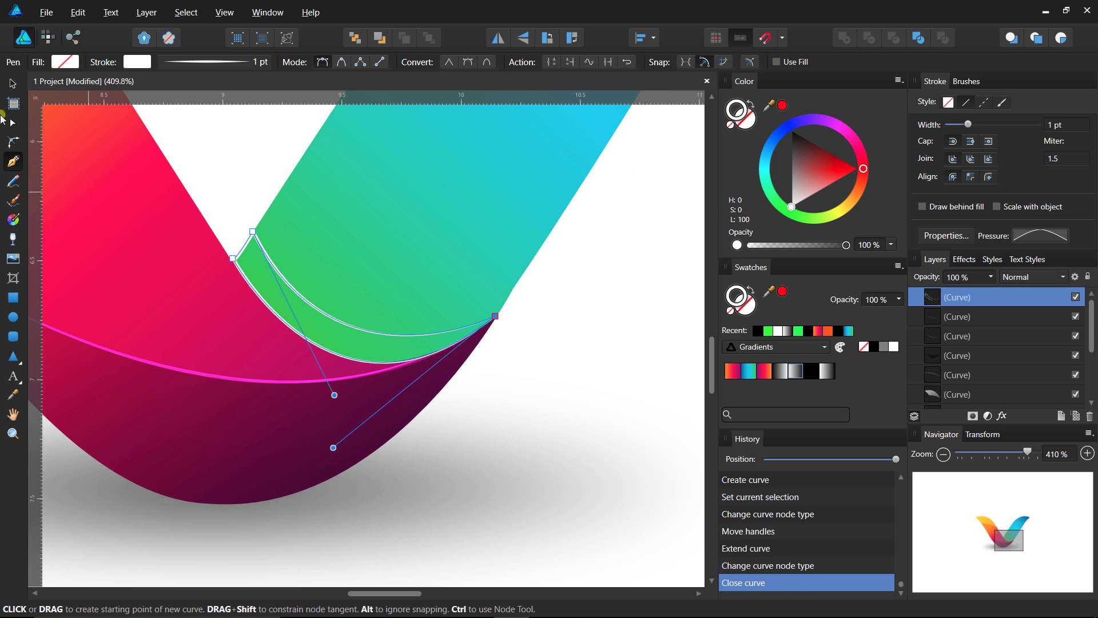
Give the new fold strip no stroke and a black-to-transparent gradient running diagonally from its lower left to its upper right.
{"action": "key", "text": "v"}
{"action": "left_click", "coordinate": [755, 105]}
{"action": "left_click", "coordinate": [814, 376]}
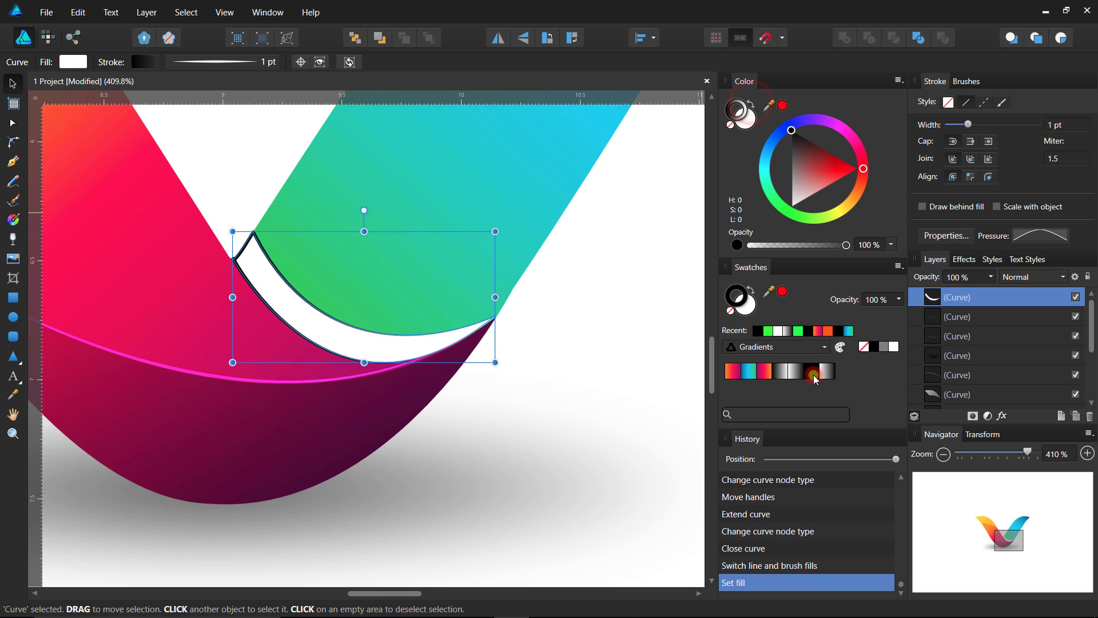
{"action": "left_click", "coordinate": [731, 125]}
{"action": "left_click", "coordinate": [746, 119]}
{"action": "left_click", "coordinate": [810, 373]}
{"action": "left_click", "coordinate": [13, 222]}
{"action": "left_click_drag", "start_coordinate": [254, 389], "coordinate": [452, 151]}
{"action": "key", "text": "v"}
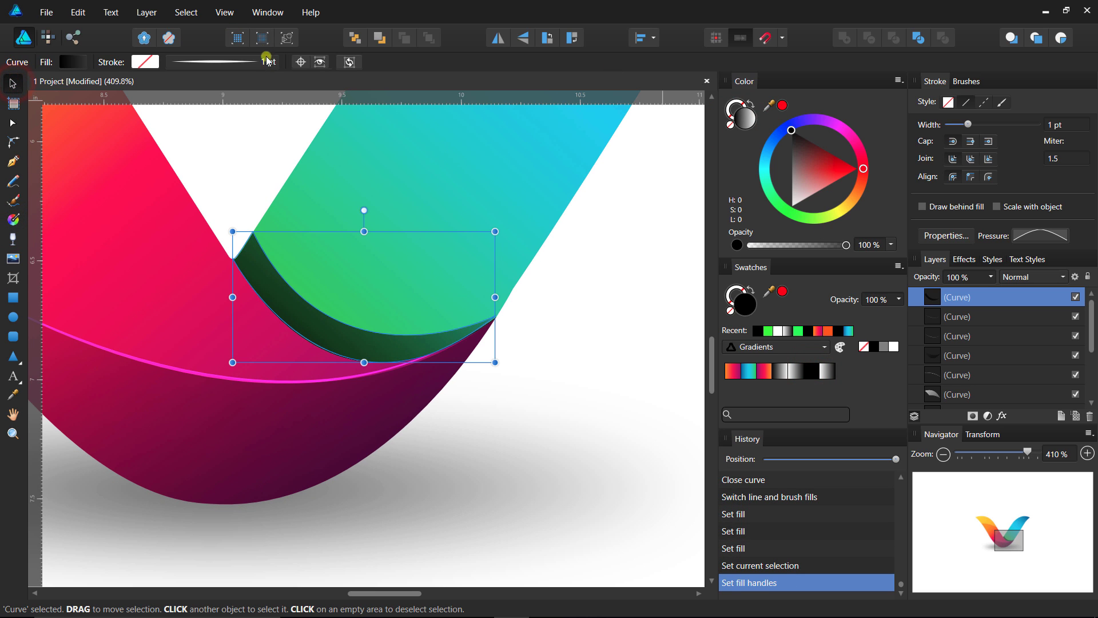
Set the fold strip's opacity to 75% and bulge its lower edge slightly beyond the green arm.
{"action": "mouse_move", "coordinate": [984, 282]}
{"action": "left_mouse_down"}
{"action": "mouse_move", "coordinate": [959, 295]}
{"action": "mouse_move", "coordinate": [971, 296]}
{"action": "left_mouse_up"}
{"action": "key", "text": "a"}
{"action": "left_click_drag", "start_coordinate": [323, 360], "coordinate": [326, 362]}
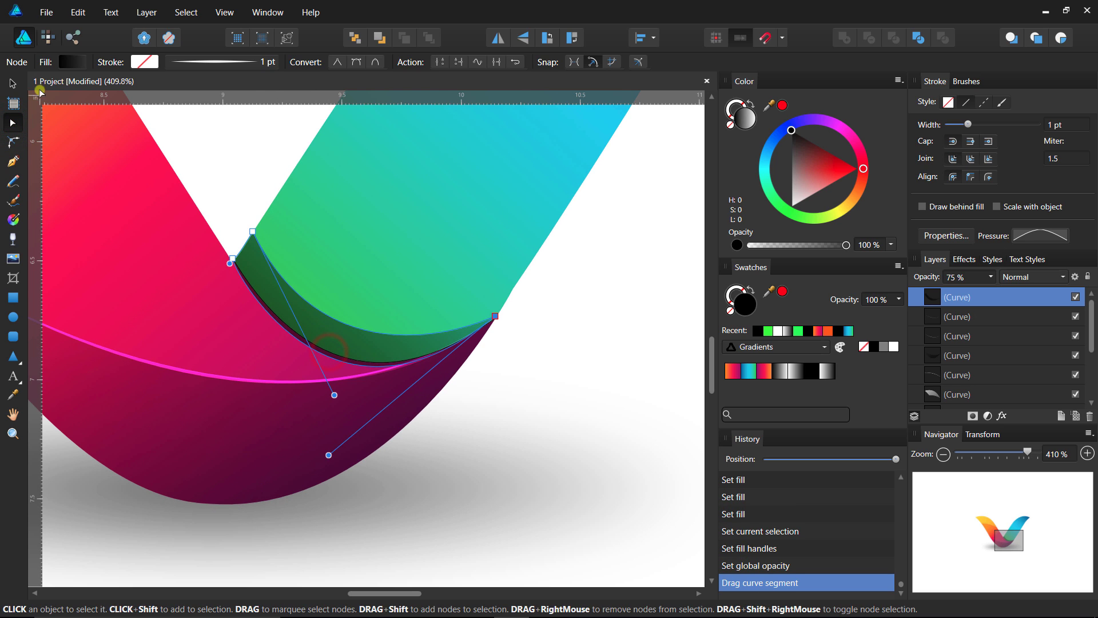
Clip the fold strip inside the right arm's shape and push its lower edge outward near the right corner.
{"action": "key", "text": "v"}
{"action": "left_click_drag", "start_coordinate": [996, 395], "coordinate": [983, 336]}
{"action": "left_click", "coordinate": [11, 130]}
{"action": "left_click", "coordinate": [439, 340]}
{"action": "left_click_drag", "start_coordinate": [452, 346], "coordinate": [447, 358]}
{"action": "left_click", "coordinate": [635, 298]}
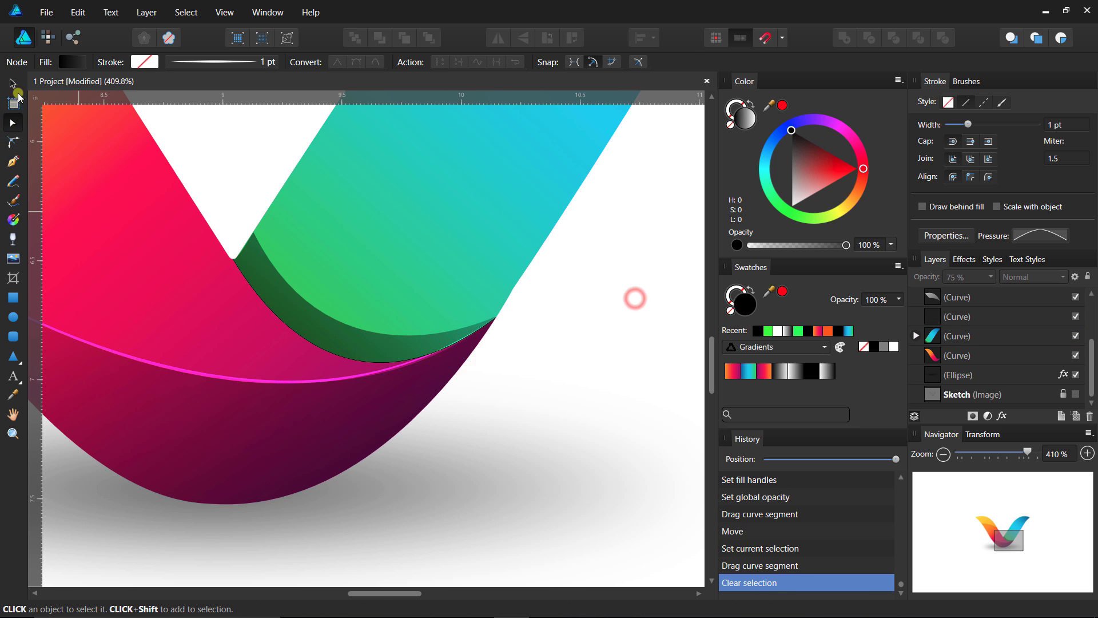
{"action": "key", "text": "v"}
{"action": "left_click", "coordinate": [426, 343]}
{"action": "left_click_drag", "start_coordinate": [293, 307], "coordinate": [338, 300]}
{"action": "key", "text": "ctrl+z"}
{"action": "left_click", "coordinate": [582, 280]}
{"action": "left_click", "coordinate": [318, 330]}
{"action": "left_click", "coordinate": [389, 340]}
{"action": "key", "text": "ctrl+z"}
{"action": "left_click", "coordinate": [618, 297]}
Select the dark strip nested inside the right arm, shift its gradient midpoint and clear the selection.
{"action": "left_click", "coordinate": [975, 338]}
{"action": "left_click", "coordinate": [916, 336]}
{"action": "left_click", "coordinate": [976, 360]}
{"action": "mouse_move", "coordinate": [384, 385]}
{"action": "left_mouse_down"}
{"action": "mouse_move", "coordinate": [366, 363]}
{"action": "mouse_move", "coordinate": [369, 383]}
{"action": "left_mouse_up"}
{"action": "left_click", "coordinate": [614, 306]}
Draw a closed, thin curved highlight shape across the yellow top of the left arm, tapering towards its inner edge.
{"action": "left_click_drag", "start_coordinate": [532, 434], "coordinate": [131, 383]}
{"action": "left_click_drag", "start_coordinate": [594, 393], "coordinate": [424, 395]}
{"action": "left_click_drag", "start_coordinate": [642, 417], "coordinate": [520, 415]}
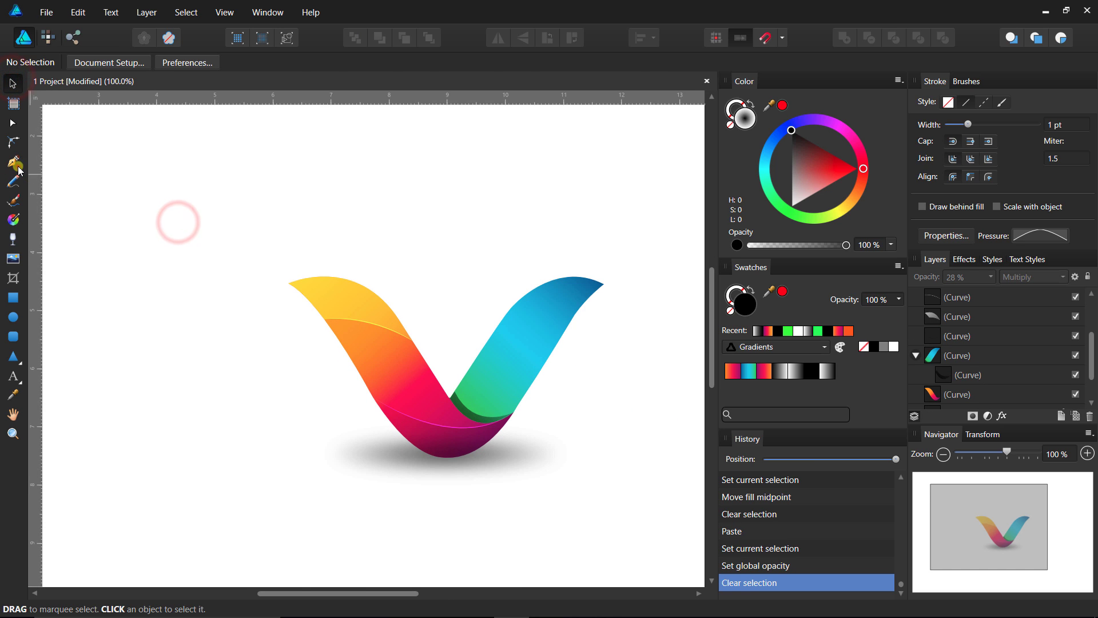
{"action": "left_click", "coordinate": [15, 164]}
{"action": "left_click", "coordinate": [306, 284]}
{"action": "left_click_drag", "start_coordinate": [435, 384], "coordinate": [442, 400]}
{"action": "left_click", "coordinate": [402, 335]}
{"action": "left_click_drag", "start_coordinate": [305, 284], "coordinate": [250, 285]}
Fill the yellow arm's highlight with a white-to-transparent gradient running diagonally downward to the right.
{"action": "left_click", "coordinate": [12, 83]}
{"action": "left_click", "coordinate": [821, 375]}
{"action": "left_click", "coordinate": [13, 219]}
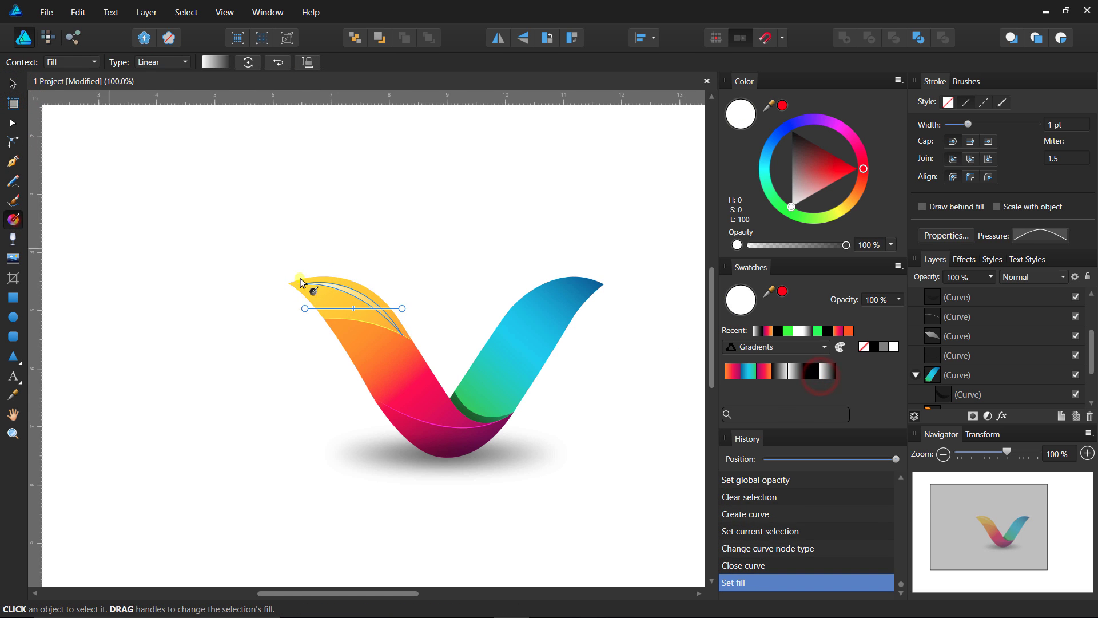
{"action": "left_click_drag", "start_coordinate": [315, 255], "coordinate": [438, 375]}
{"action": "left_click_drag", "start_coordinate": [418, 323], "coordinate": [419, 321]}
{"action": "left_click", "coordinate": [426, 254]}
{"action": "left_click_drag", "start_coordinate": [349, 431], "coordinate": [324, 393]}
{"action": "left_click", "coordinate": [11, 166]}
{"action": "left_click_drag", "start_coordinate": [436, 407], "coordinate": [421, 276]}
{"action": "left_click", "coordinate": [253, 234]}
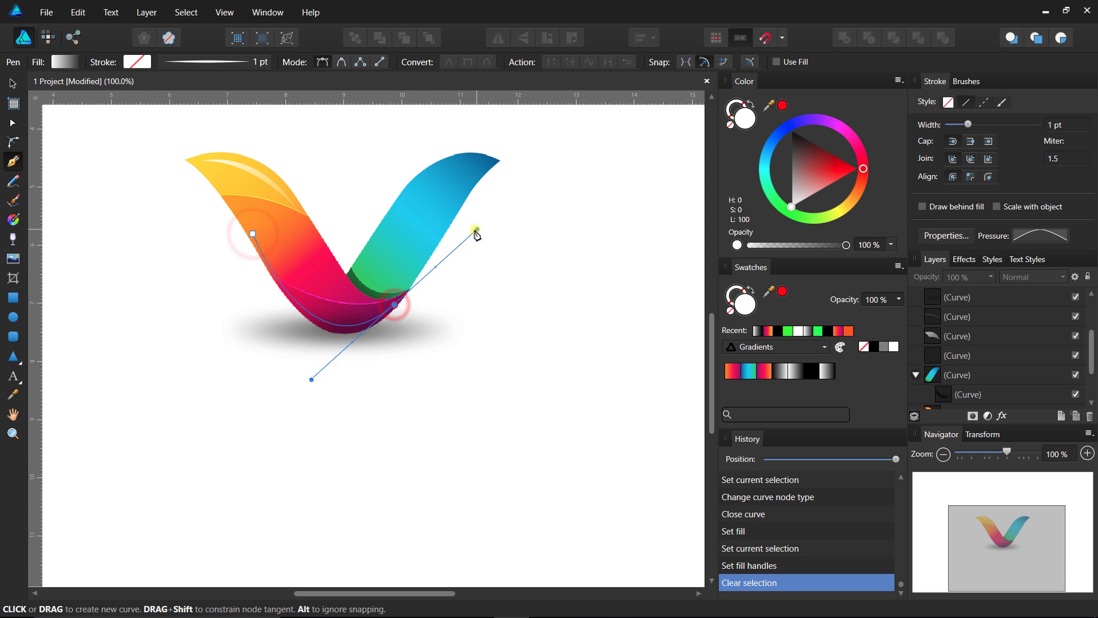
{"action": "left_click_drag", "start_coordinate": [476, 236], "coordinate": [477, 235]}
{"action": "key", "text": "Escape"}
{"action": "left_click", "coordinate": [245, 220]}
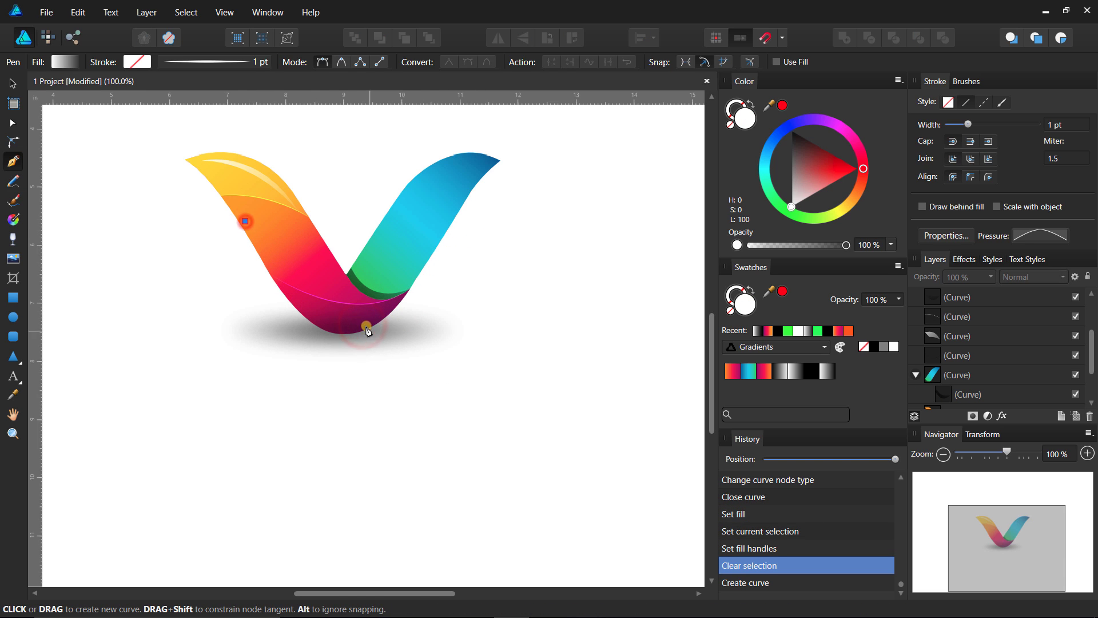
{"action": "key", "text": "Escape"}
Draw a closed, thin highlight shape along the left arm's outer edge, from the orange area to the V's bottom.
{"action": "left_click", "coordinate": [257, 238]}
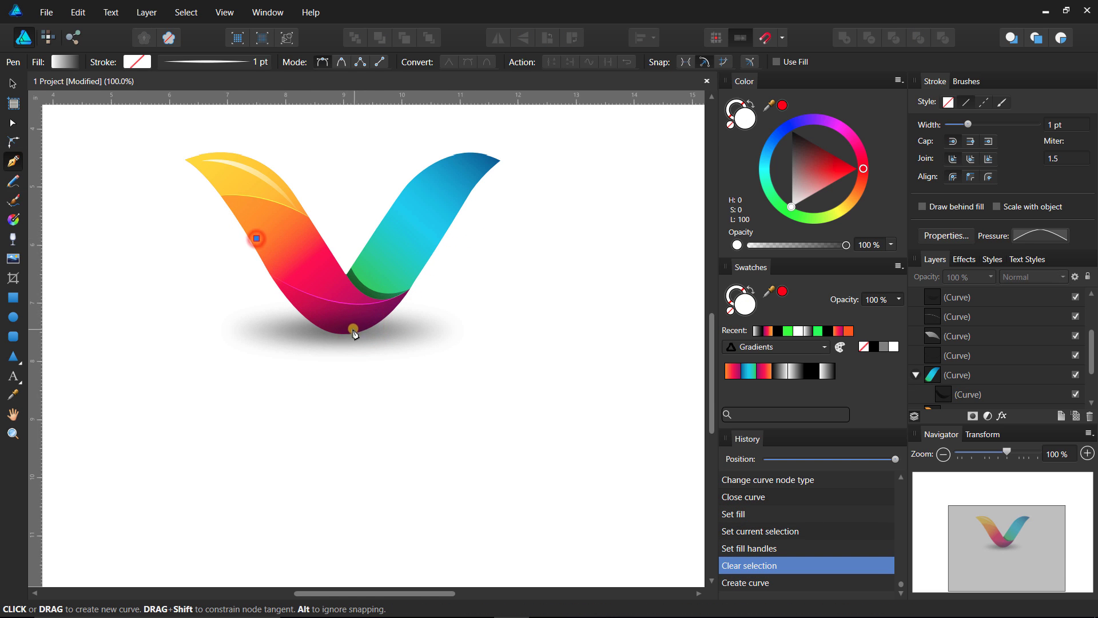
{"action": "left_click", "coordinate": [353, 327]}
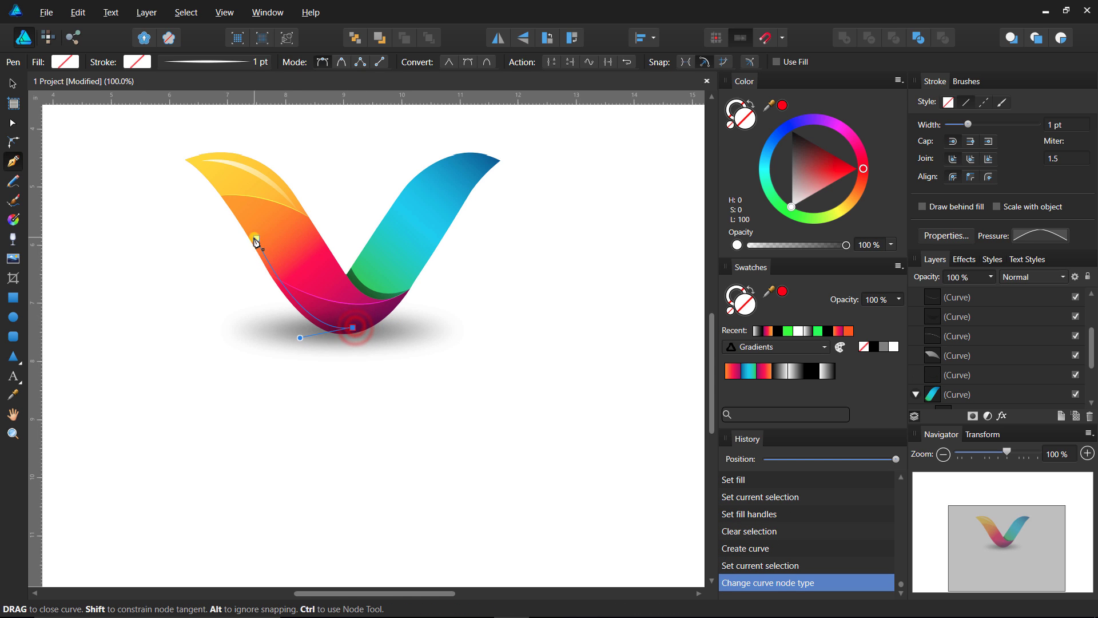
{"action": "left_click", "coordinate": [207, 153]}
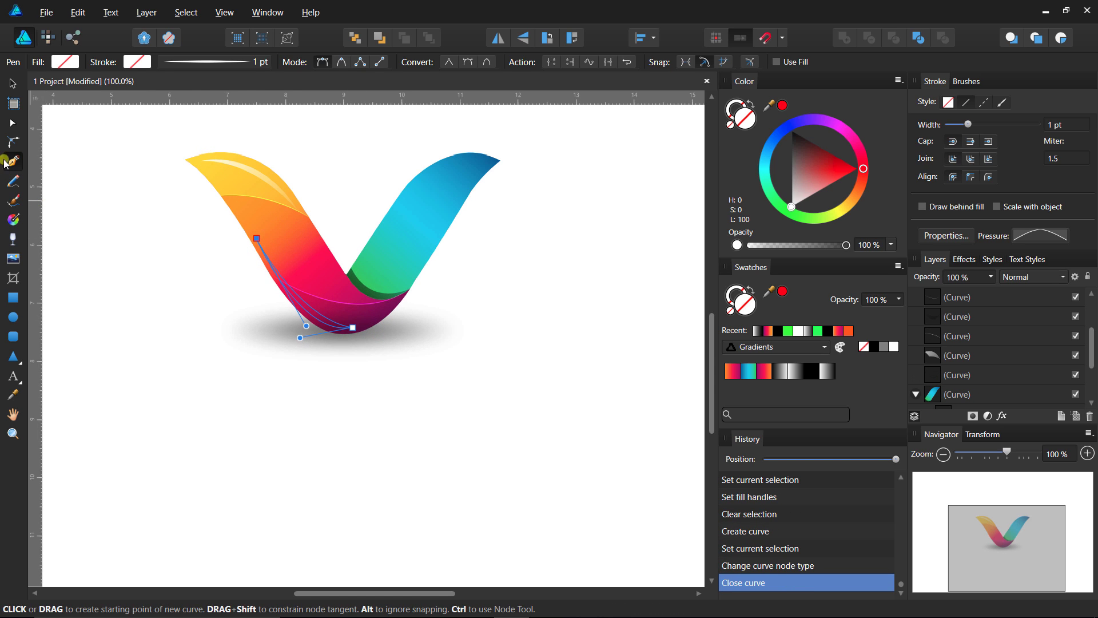
Fill the outer-edge highlight with a white-to-transparent gradient running diagonally down to the right, and clear the selection.
{"action": "left_click", "coordinate": [14, 84]}
{"action": "left_click", "coordinate": [15, 225]}
{"action": "left_click_drag", "start_coordinate": [233, 228], "coordinate": [372, 367]}
{"action": "left_click", "coordinate": [11, 85]}
{"action": "left_click", "coordinate": [157, 211]}
Draw a rectangle that covers the whole page.
{"action": "key", "text": "ctrl+space"}
{"action": "left_click_drag", "start_coordinate": [523, 420], "coordinate": [300, 392]}
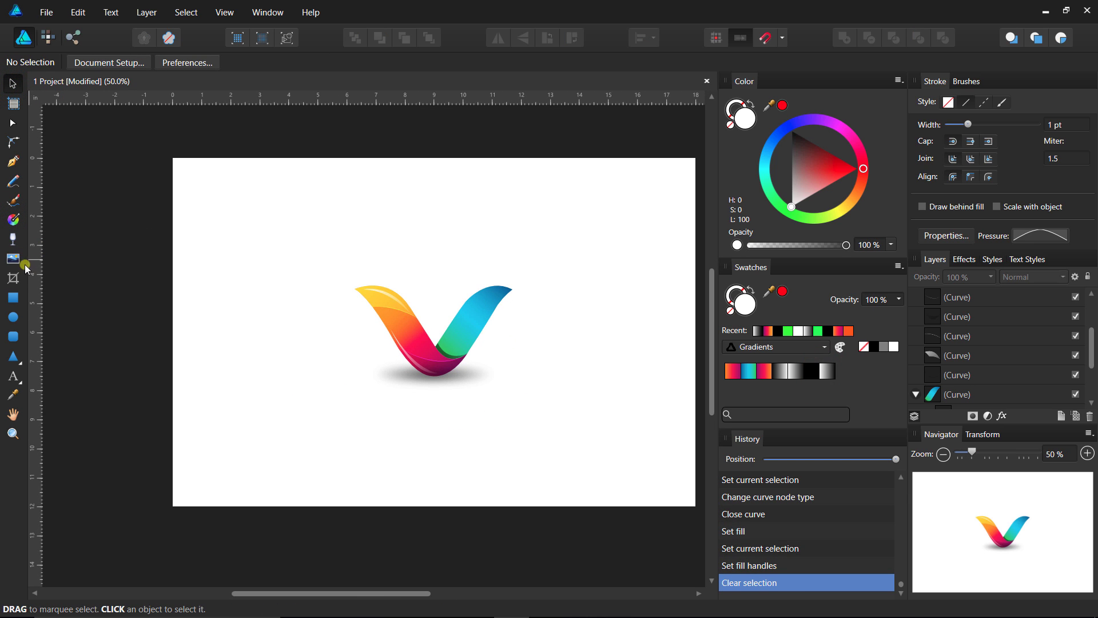
{"action": "left_click", "coordinate": [13, 298]}
{"action": "left_click_drag", "start_coordinate": [172, 156], "coordinate": [654, 507]}
{"action": "key", "text": "ctrl+z"}
{"action": "left_click", "coordinate": [17, 84]}
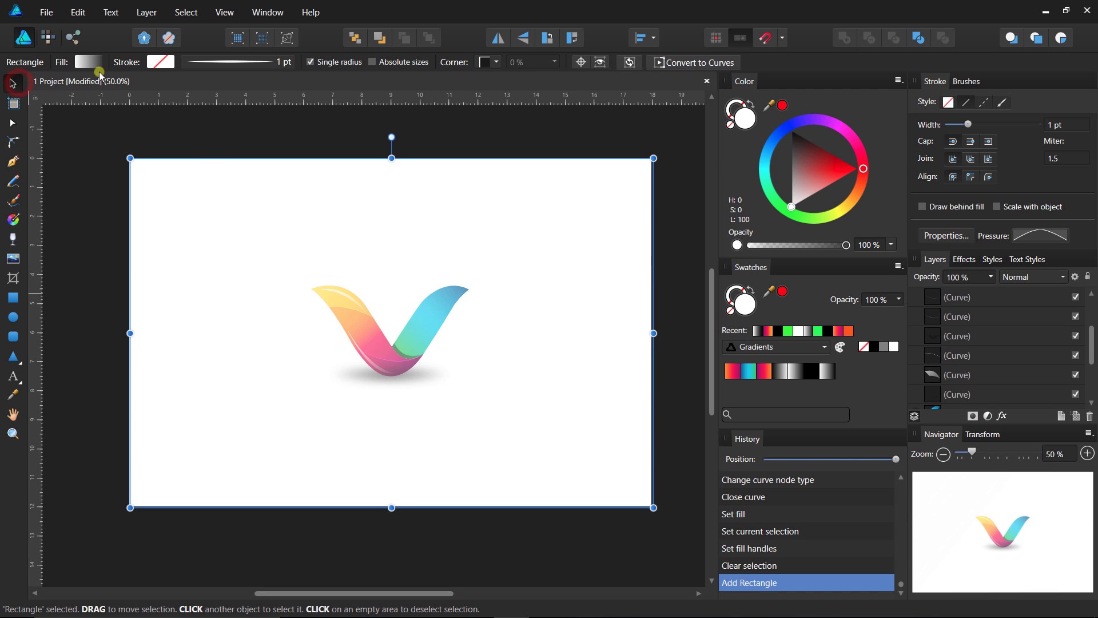
Fill the page-sized rectangle with dark navy blue at hue 232, saturation 100 and lightness 17.
{"action": "left_click", "coordinate": [93, 64]}
{"action": "left_click", "coordinate": [104, 89]}
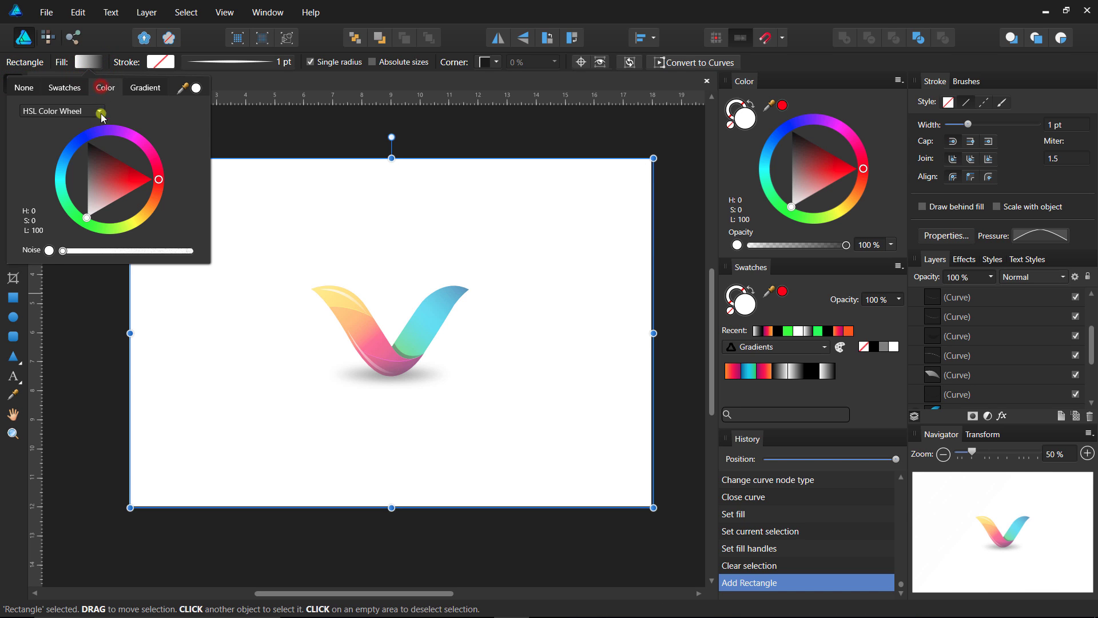
{"action": "left_click_drag", "start_coordinate": [94, 159], "coordinate": [61, 119]}
{"action": "left_click_drag", "start_coordinate": [84, 177], "coordinate": [88, 199]}
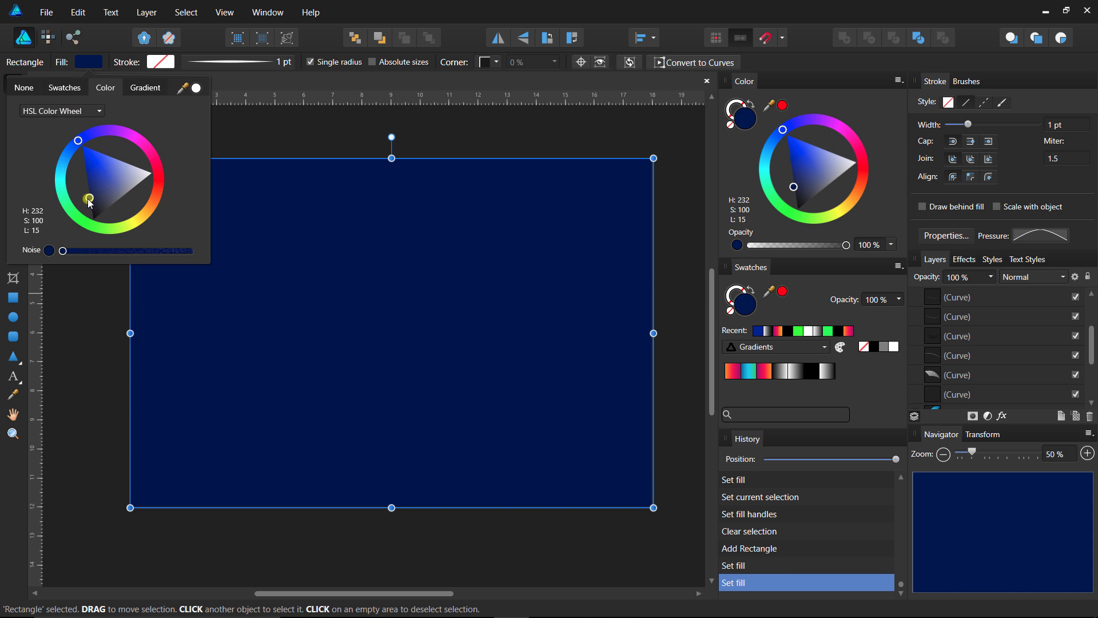
{"action": "left_click", "coordinate": [251, 129]}
Send the navy rectangle to the back behind the logo and clear the selection.
{"action": "left_click", "coordinate": [412, 275]}
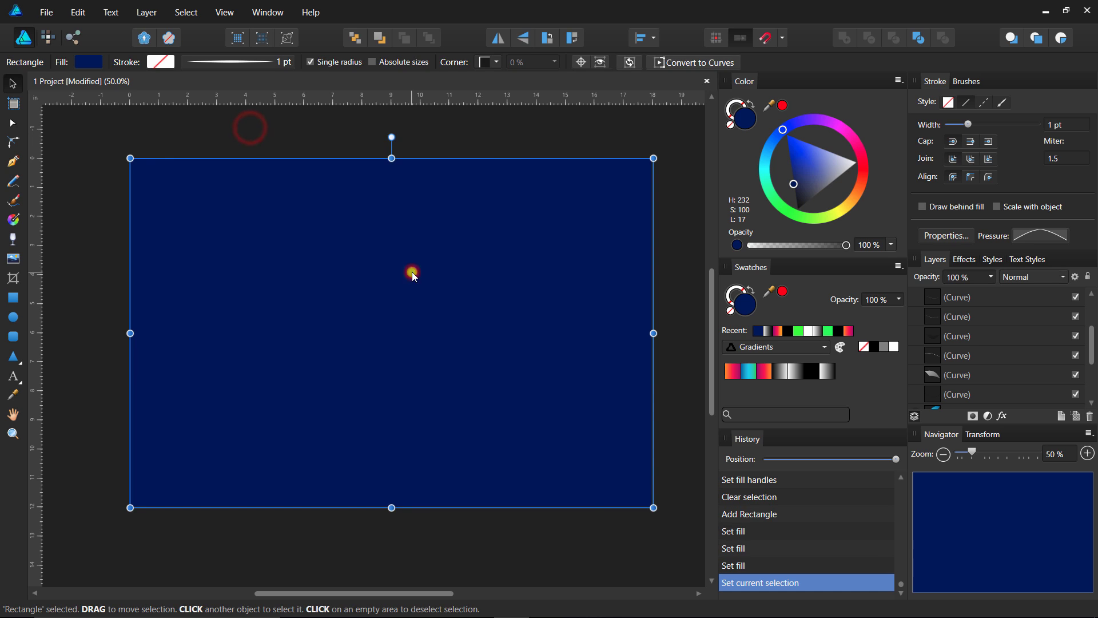
{"action": "right_click", "coordinate": [412, 273]}
{"action": "mouse_move", "coordinate": [449, 424]}
{"action": "left_click", "coordinate": [634, 458]}
{"action": "left_click", "coordinate": [671, 432]}
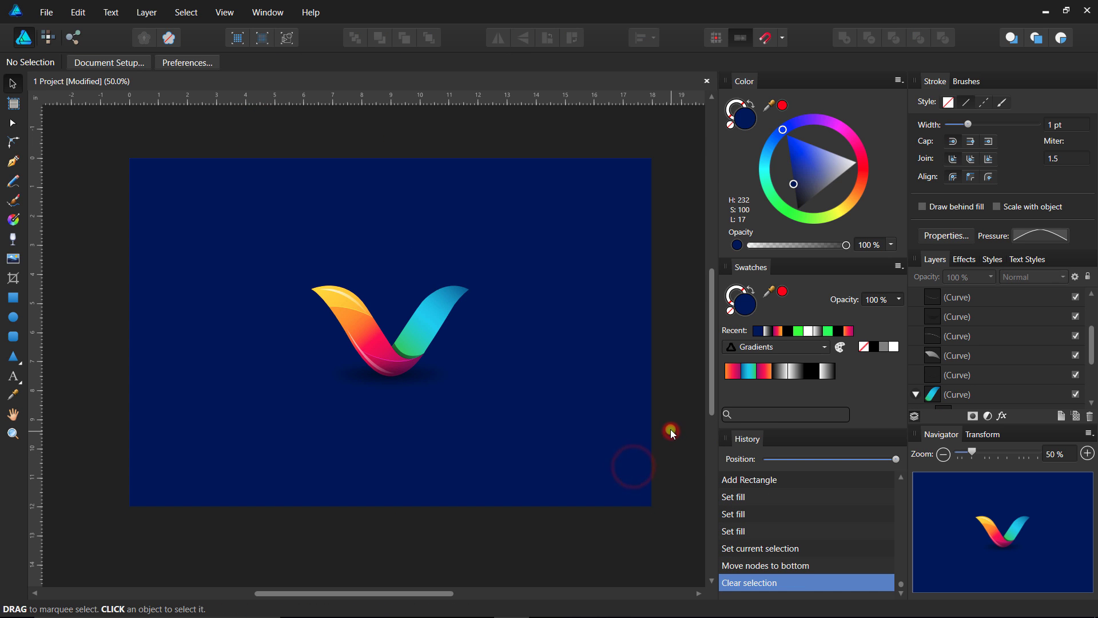
{"action": "left_click_drag", "start_coordinate": [674, 418], "coordinate": [613, 473]}
Lock the navy background rectangle and deselect it.
{"action": "left_click", "coordinate": [568, 397]}
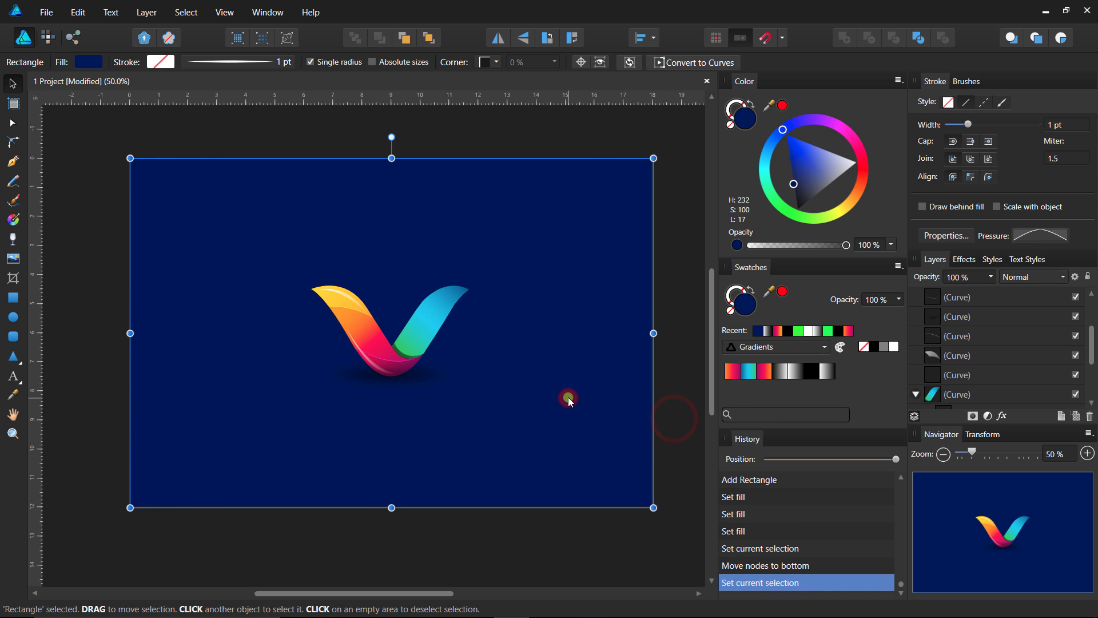
{"action": "left_click", "coordinate": [1088, 282]}
{"action": "left_click", "coordinate": [490, 238]}
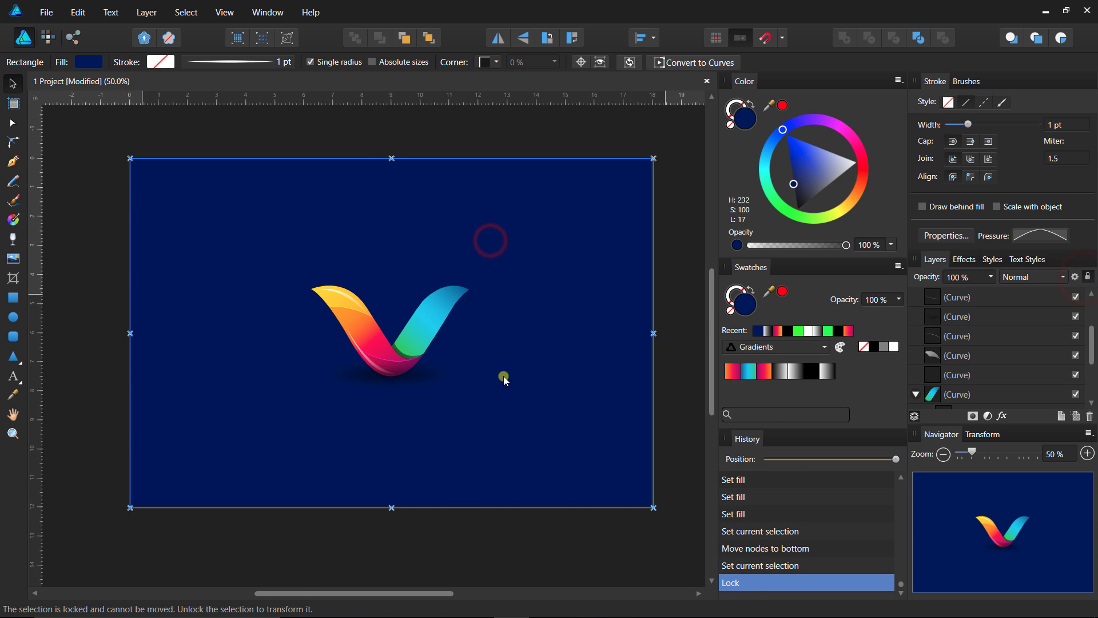
{"action": "left_click", "coordinate": [520, 336]}
Group all the logo pieces with the shadow and enlarge the group around its centre to about 5 in high.
{"action": "left_click_drag", "start_coordinate": [516, 248], "coordinate": [189, 446]}
{"action": "right_click", "coordinate": [417, 344]}
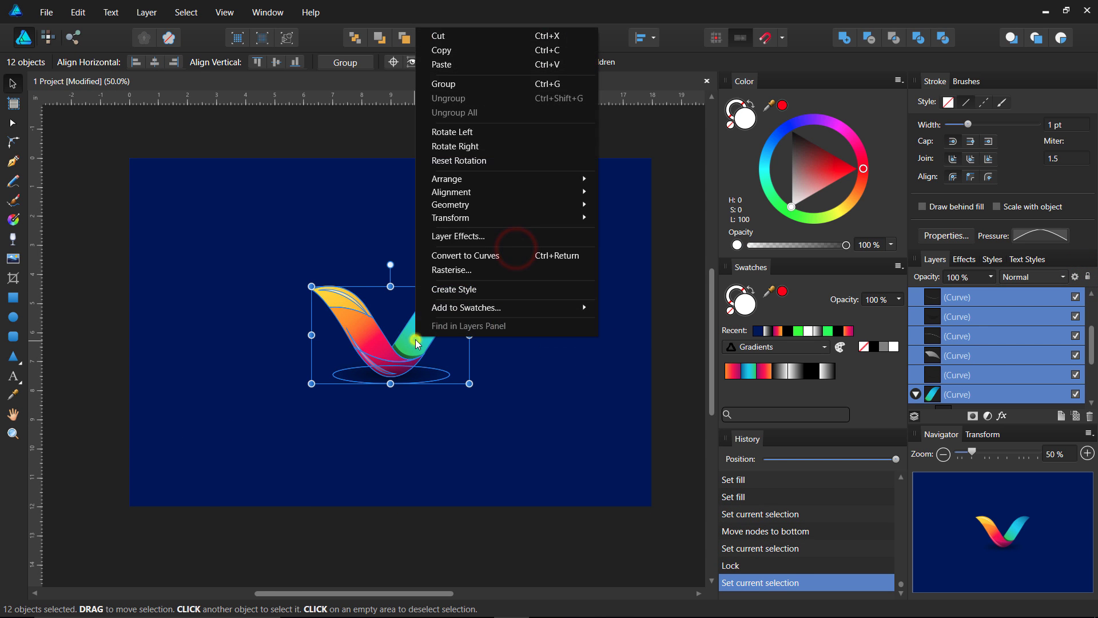
{"action": "left_click", "coordinate": [457, 83]}
{"action": "left_click_drag", "start_coordinate": [484, 400], "coordinate": [495, 404]}
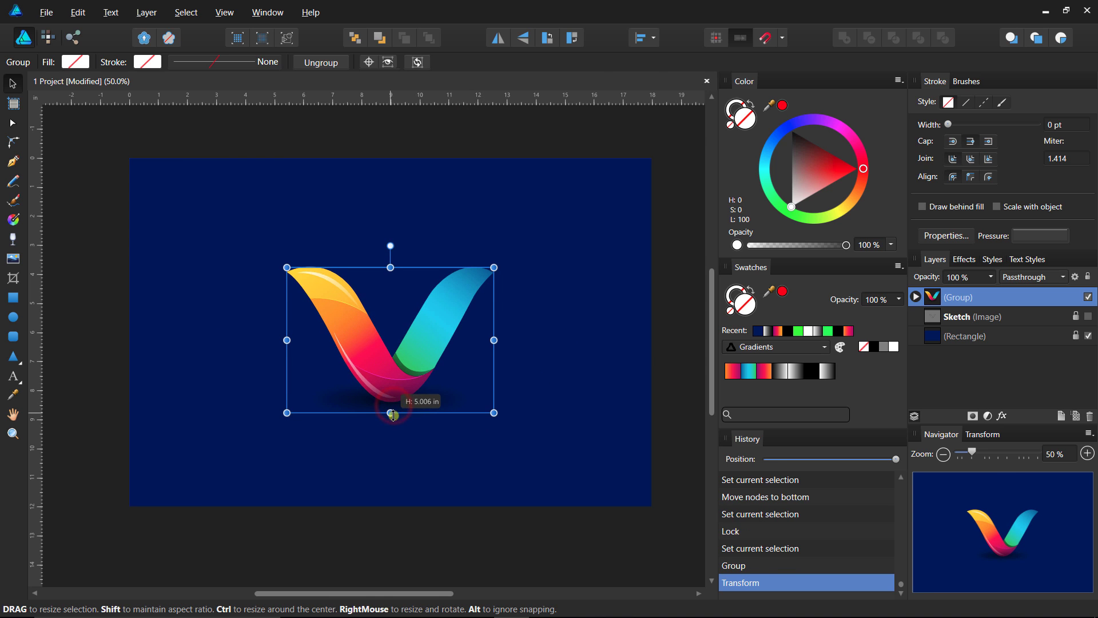